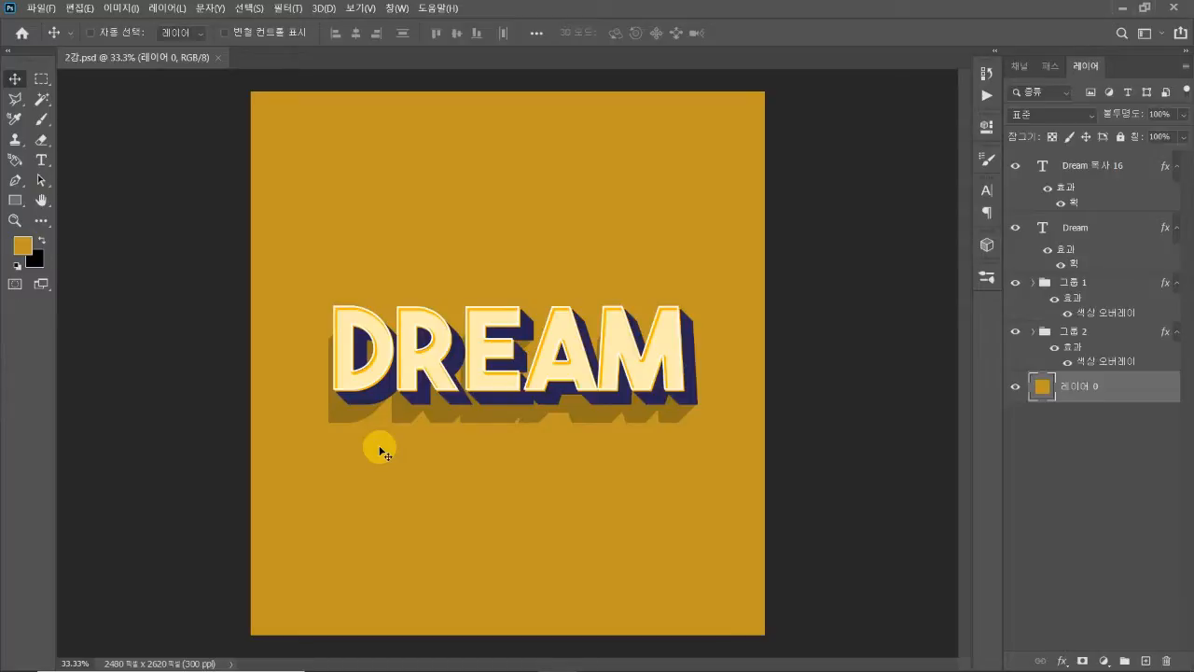
Create a new document of 2000 x 2000 pixels at 300 pixels/inch in RGB with a white background
left_click(41, 8)
left_click(50, 23)
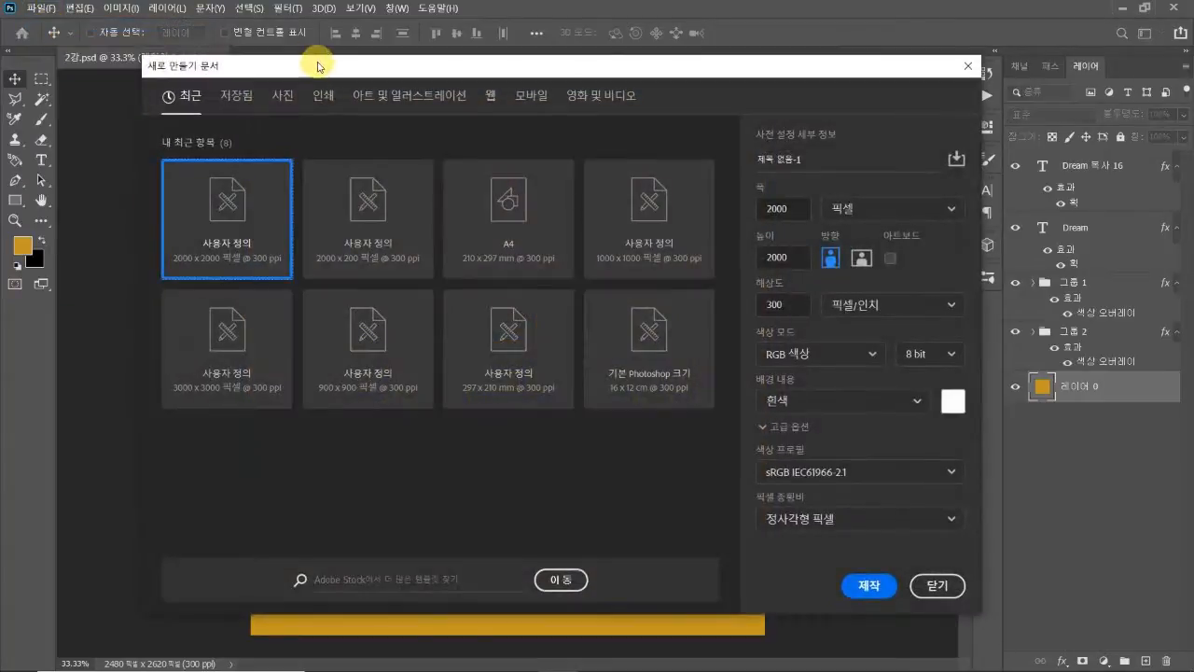
left_click_drag(314, 59, 334, 70)
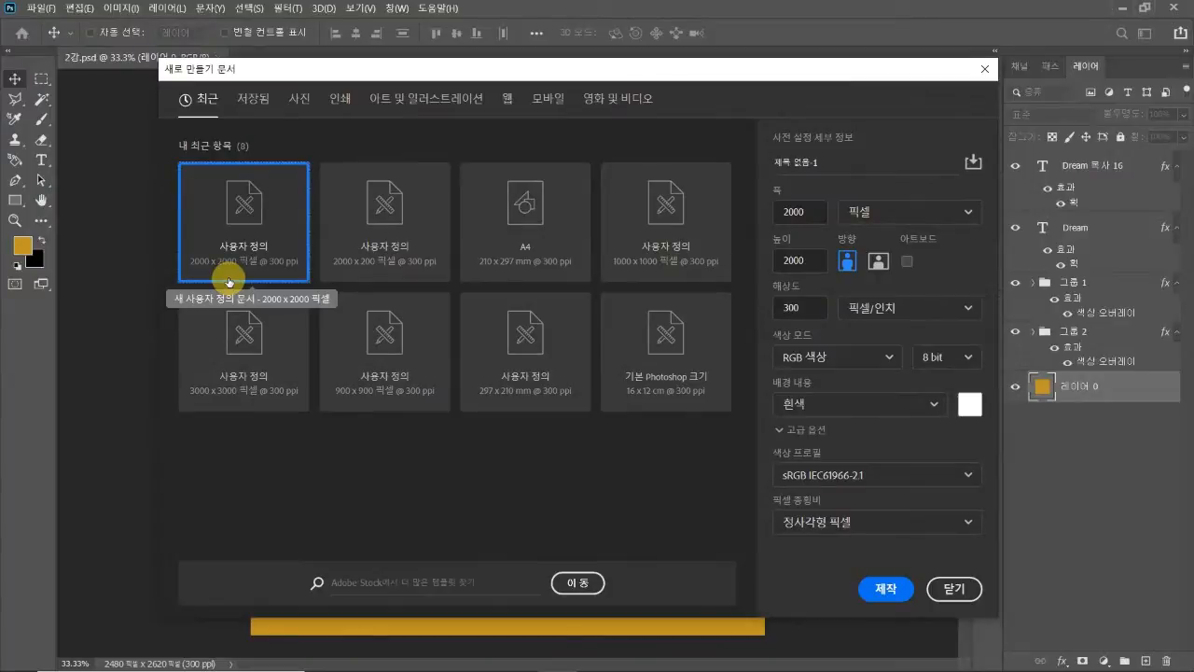
left_click(801, 307)
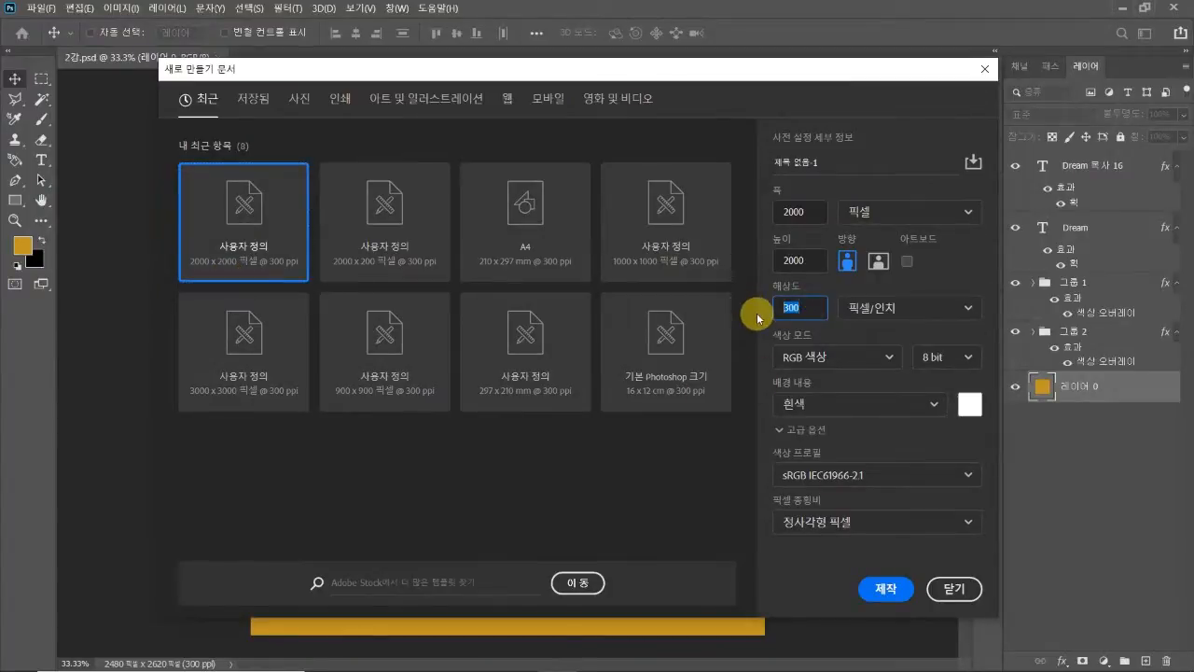
left_click(872, 588)
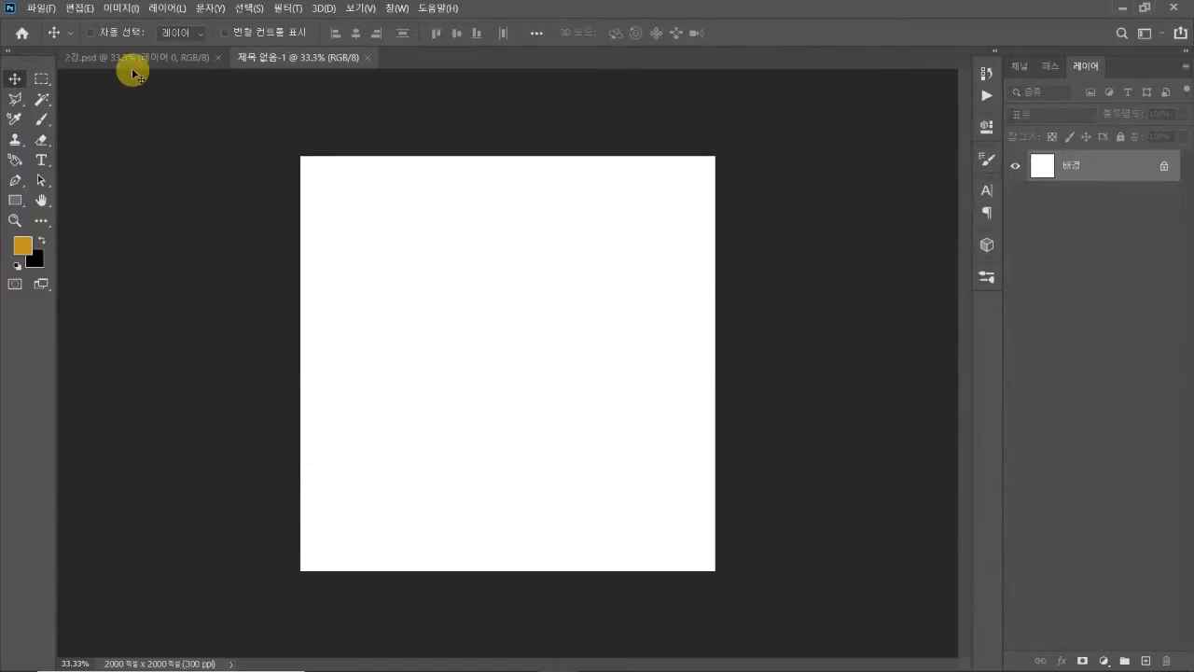
Add the text "DREAM" in The Bold Font near the middle of the canvas
left_click(42, 161)
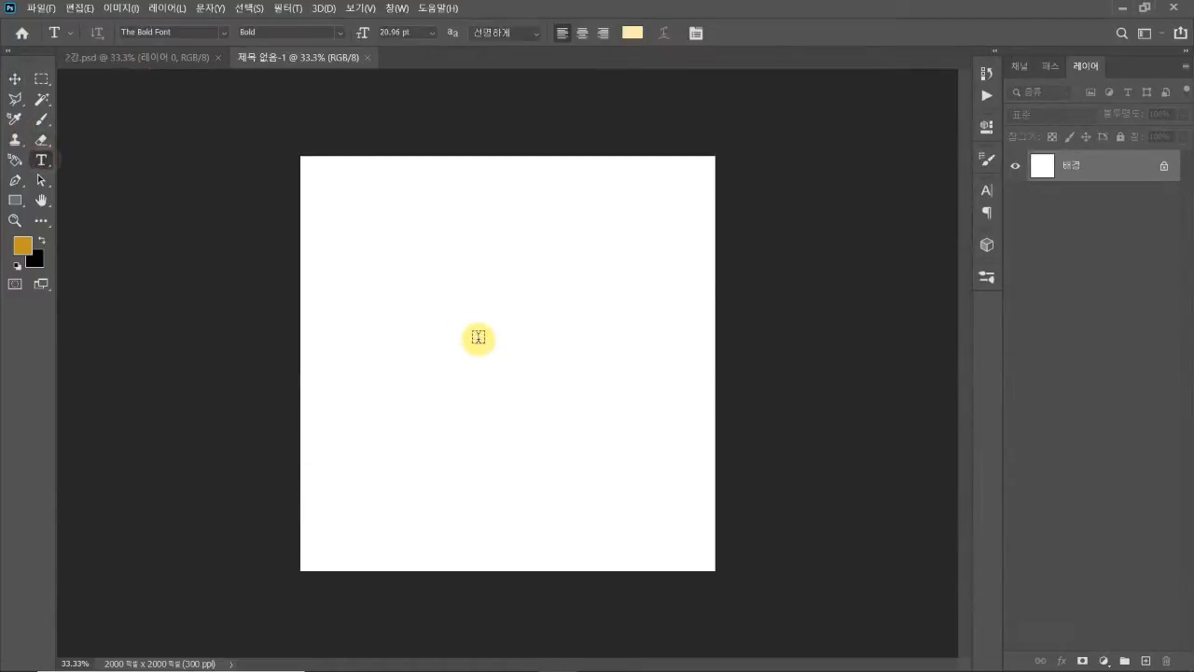
left_click(470, 328)
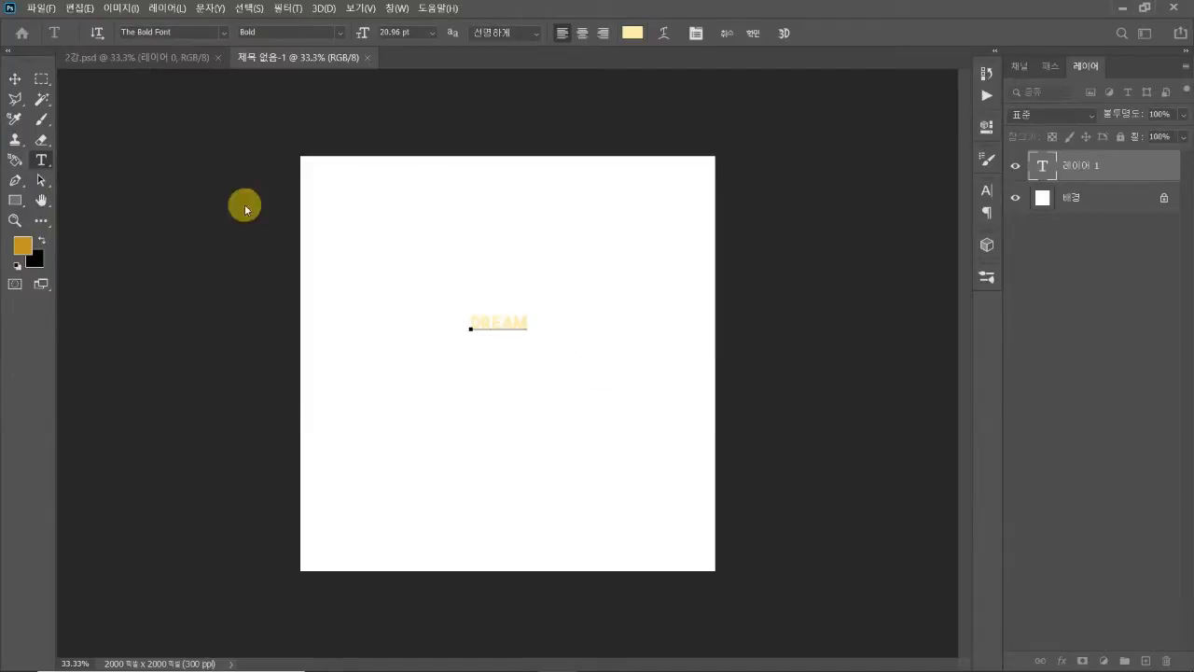
left_click(14, 79)
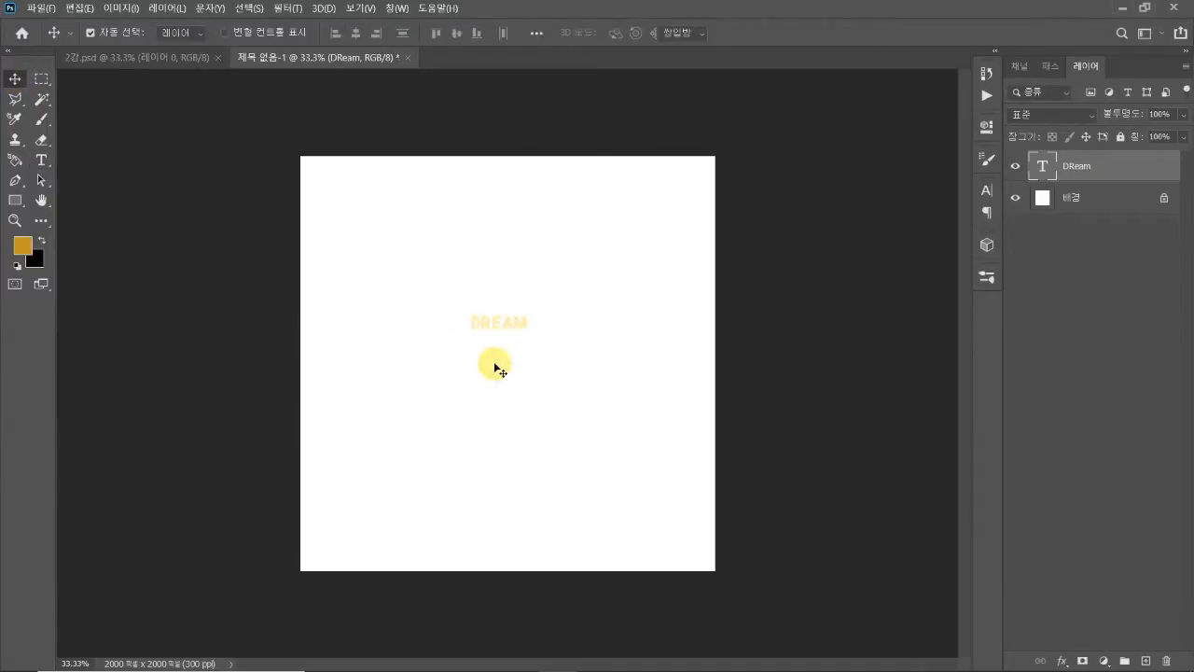
Enlarge the DREAM text to about two thirds of the canvas width and centre it
key("ctrl+t")
left_click_drag(499, 333, 511, 409)
key("Return")
key("z")
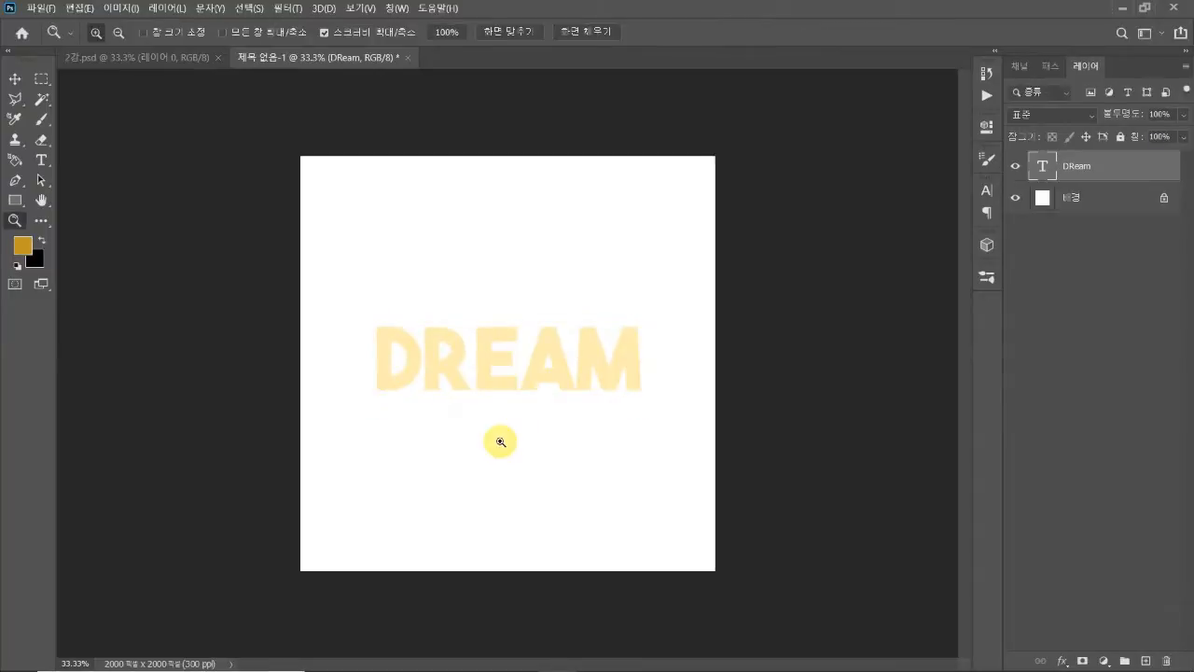
left_click(461, 438)
left_click_drag(615, 404, 585, 455)
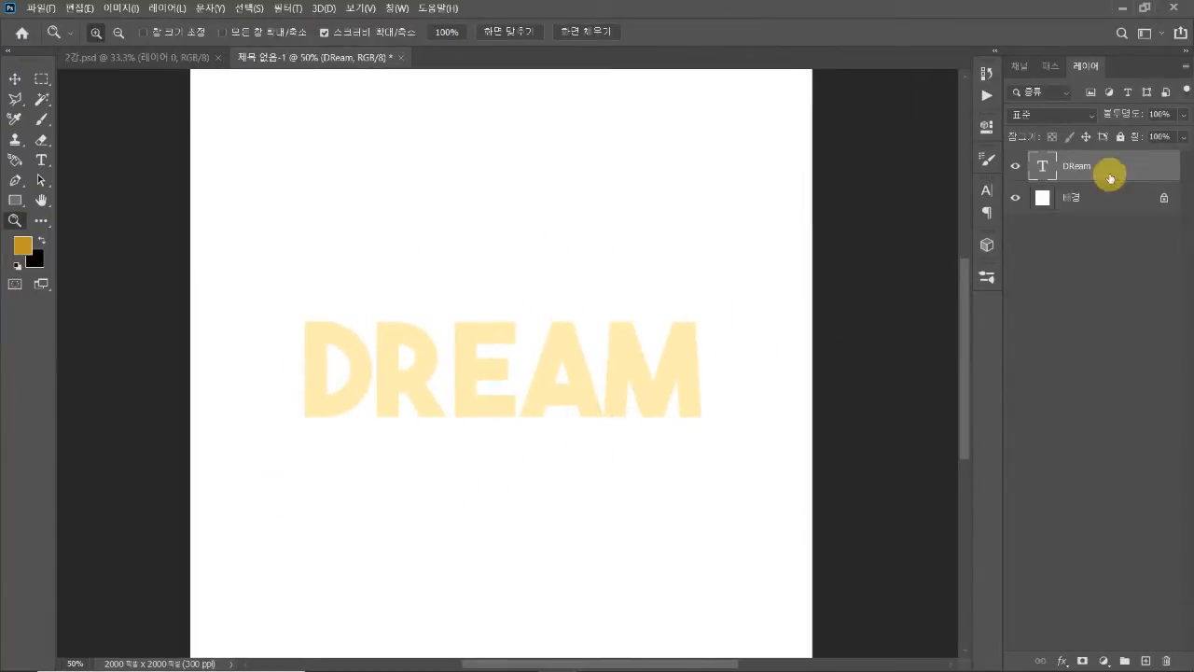
Duplicate the DREAM text layer
left_click(1017, 166)
left_click(1016, 166)
key("ctrl+j")
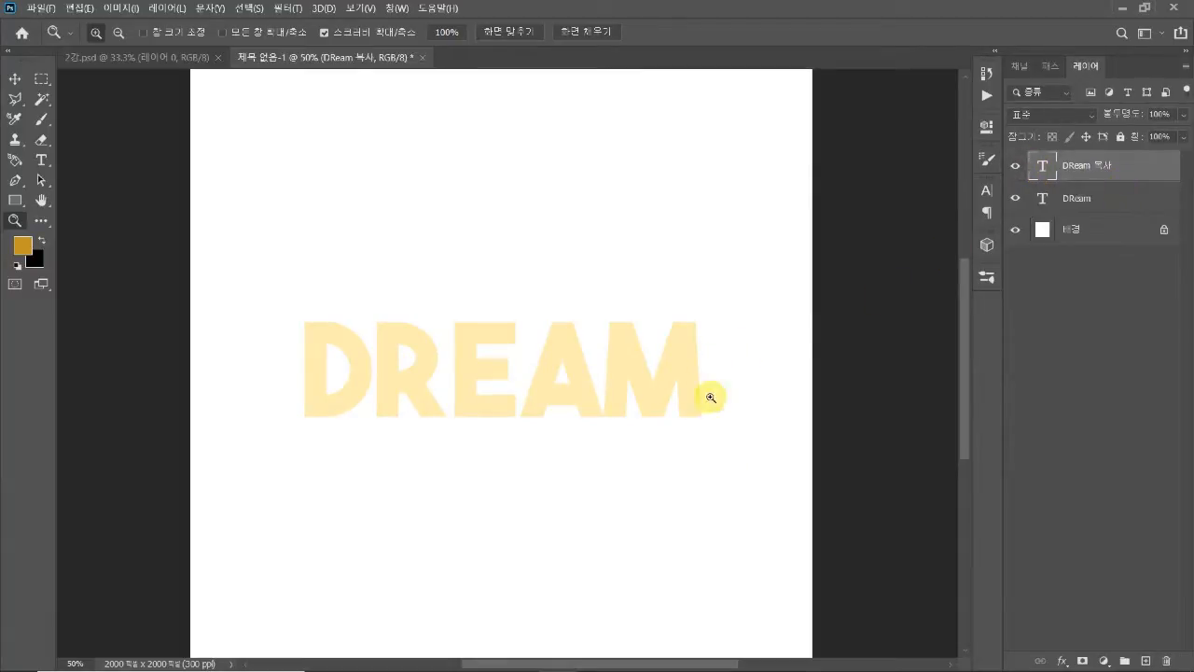
key("v")
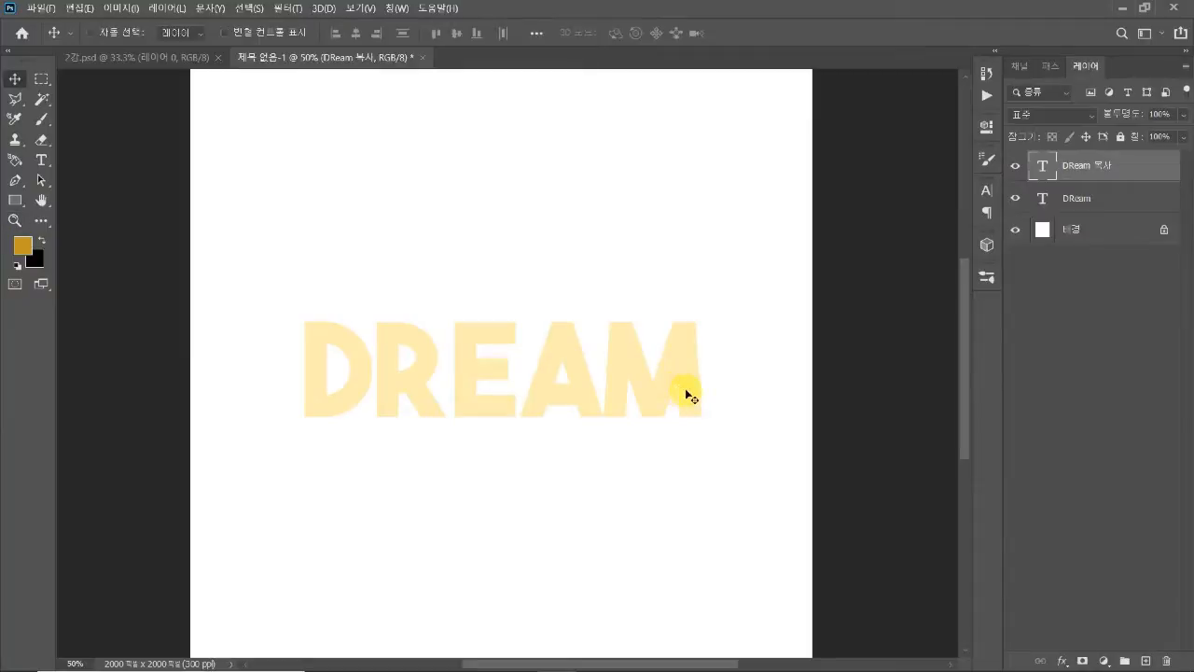
Transform the lower DREAM layer 2 pixels to the right and 2 pixels down, and put it in a group
left_click(1072, 195)
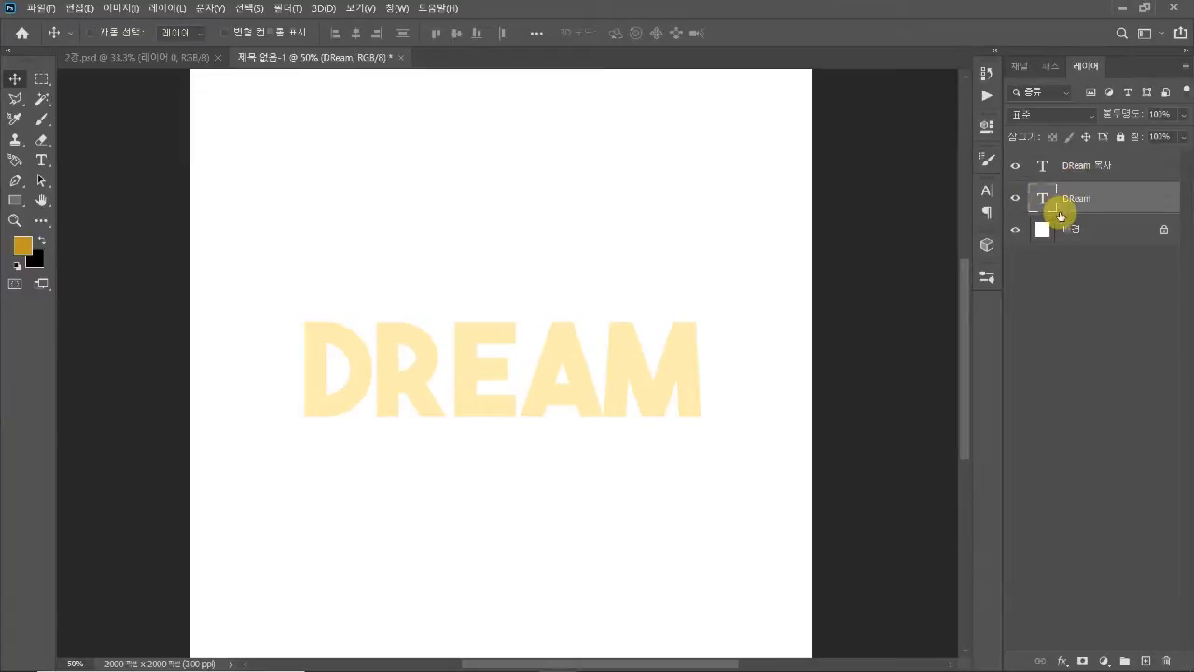
key("ctrl+t")
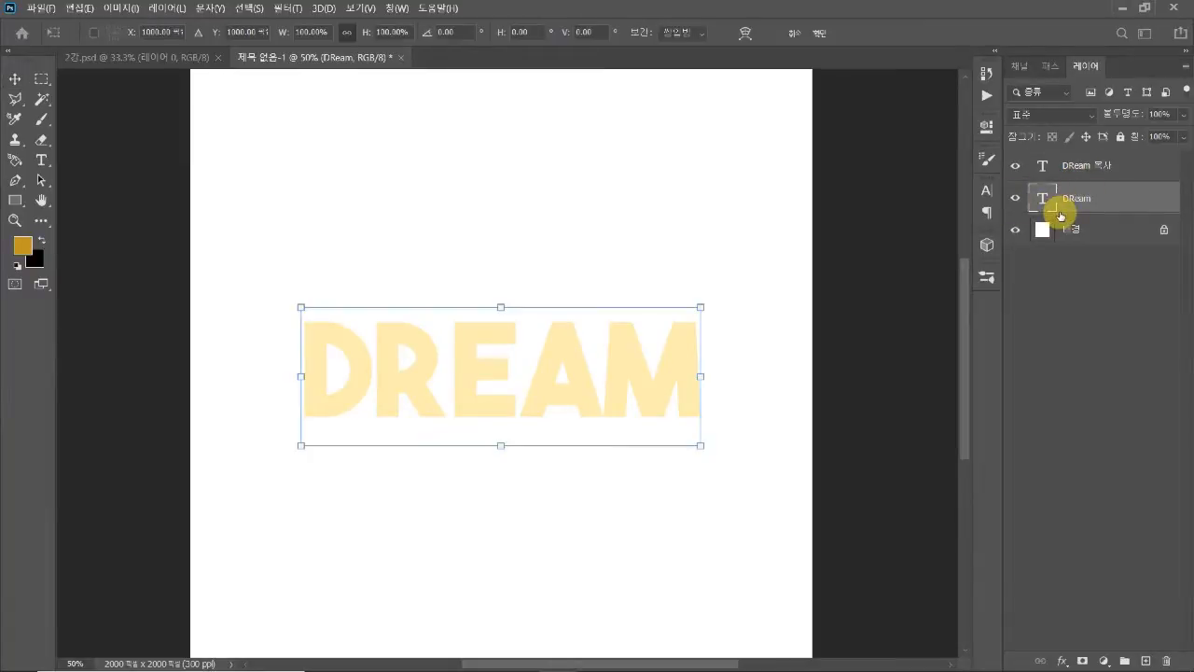
key("Right")
key("Right")
key("Down")
key("Down")
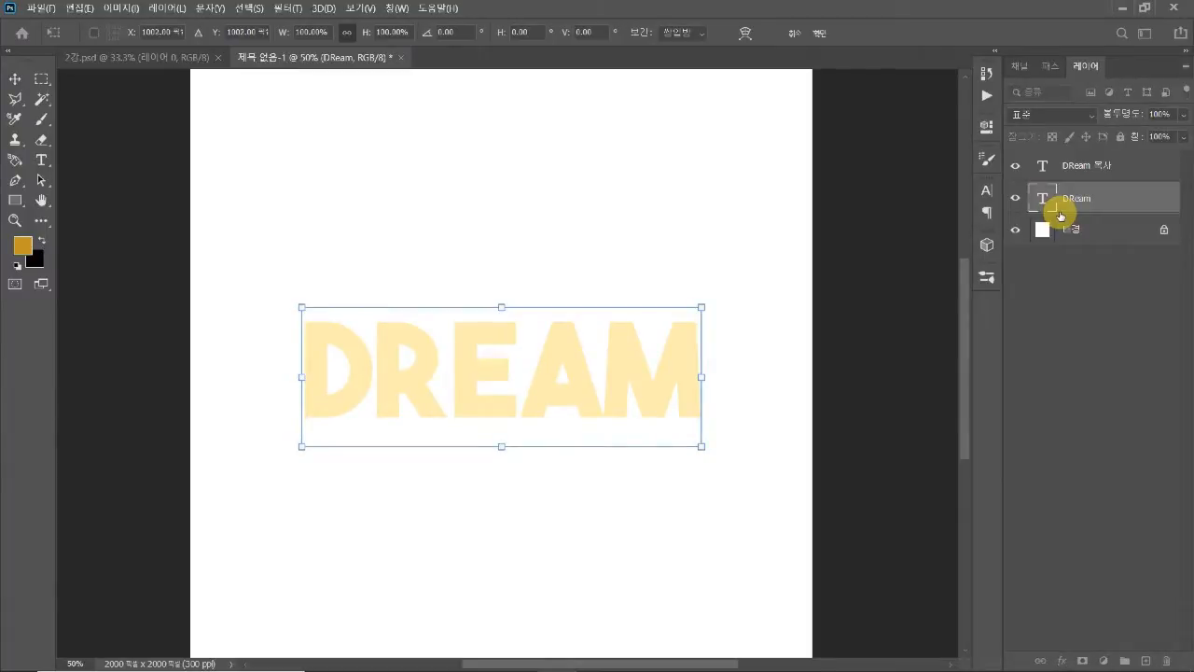
key("Return")
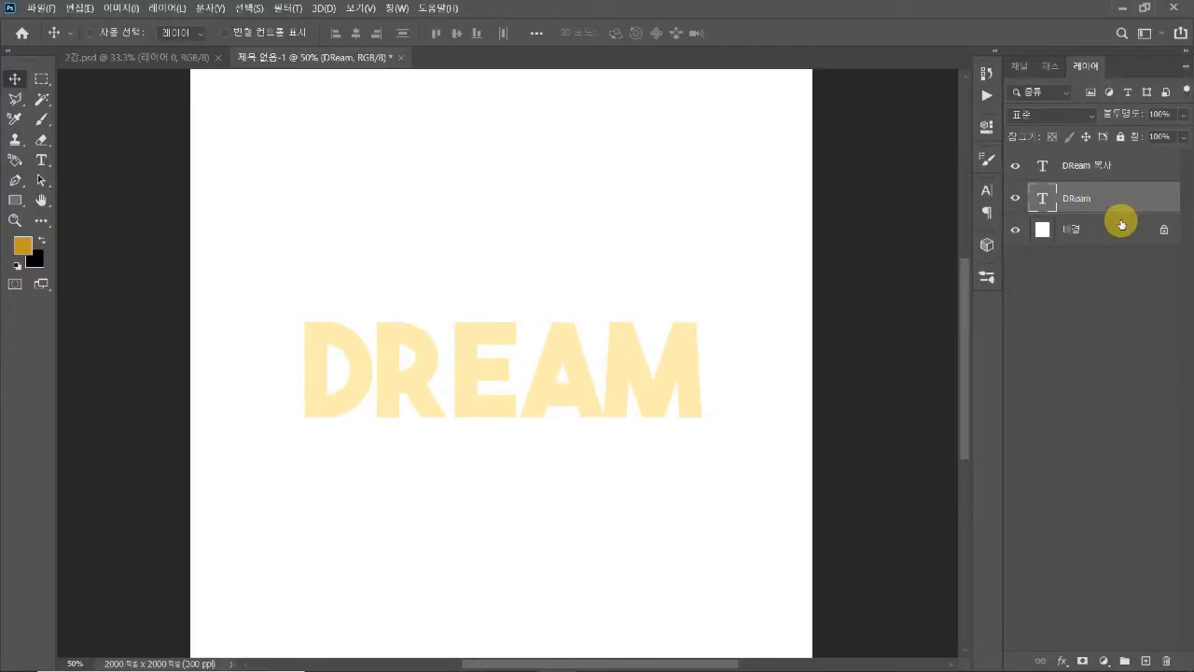
key("ctrl+g")
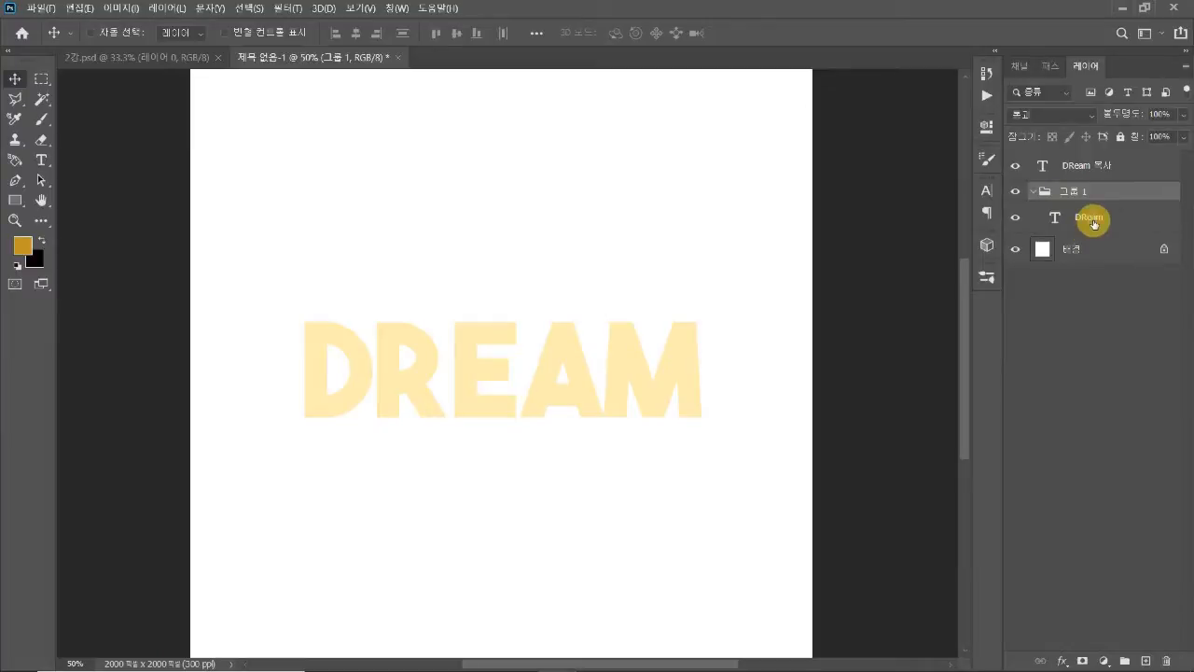
Duplicate the grouped DREAM layer about 19 times, repeating the diagonal offset to build an extrusion, and collapse the group
left_click(1092, 222)
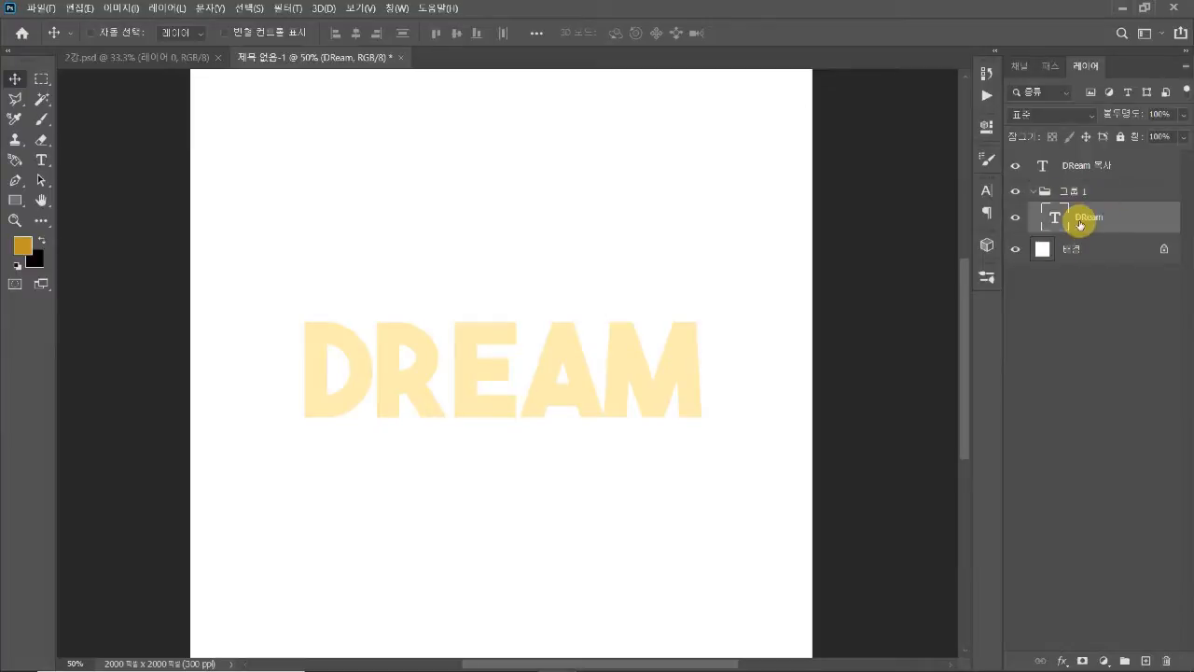
key("ctrl")
key("ctrl+j")
key("ctrl+j")
key("ctrl+j")
key("ctrl+j")
key("ctrl+j")
key("ctrl+j")
key("ctrl+alt+shift+t")
key("ctrl+alt+shift+t")
key("ctrl+alt+shift+t")
key("ctrl+alt+shift+t")
key("ctrl+alt+shift+t")
key("ctrl+alt+shift+t")
key("ctrl+alt+shift+t")
key("ctrl+alt+shift+t")
key("ctrl+alt+shift+t")
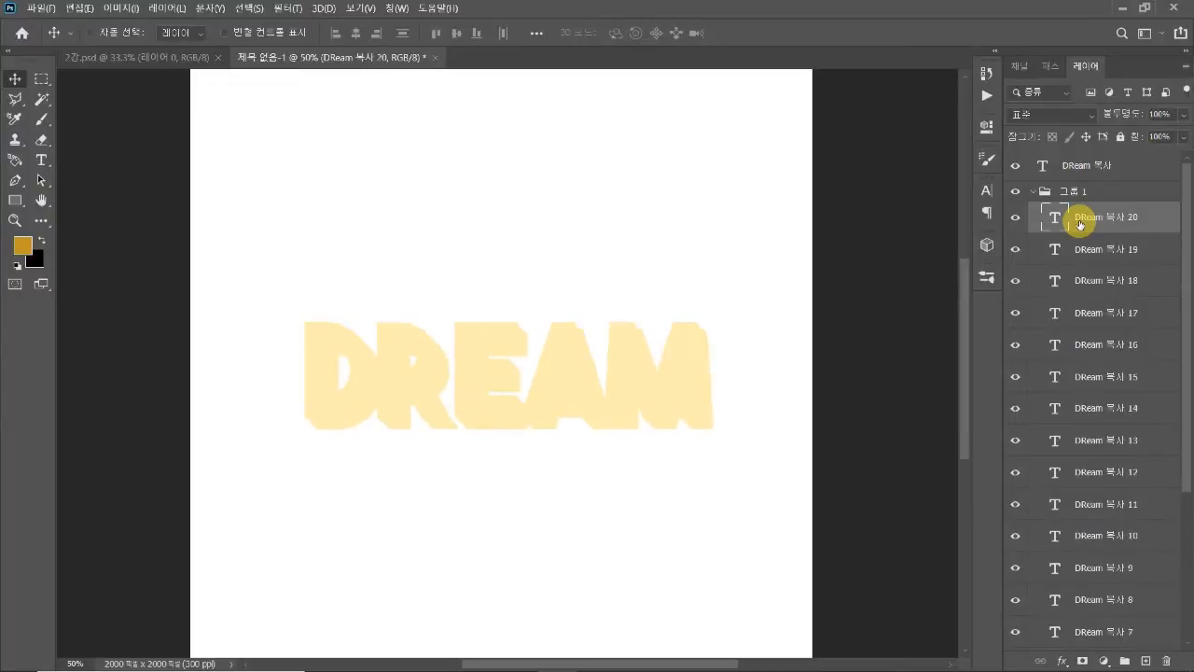
left_click(1034, 193)
left_click(1034, 194)
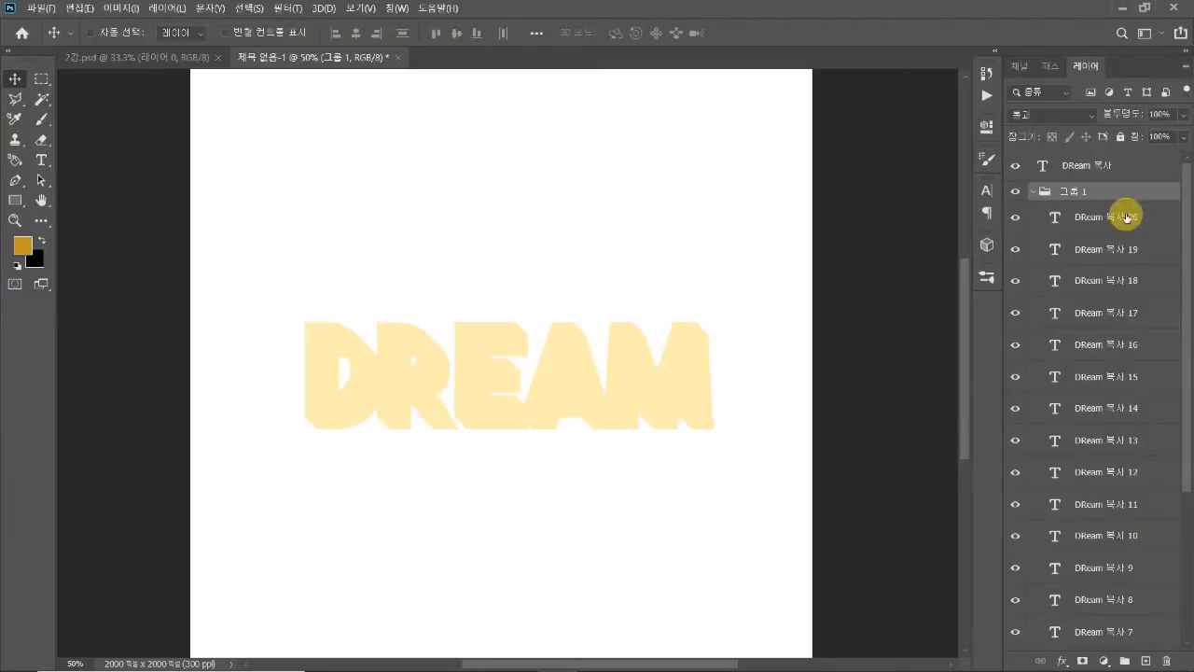
left_click(1033, 194)
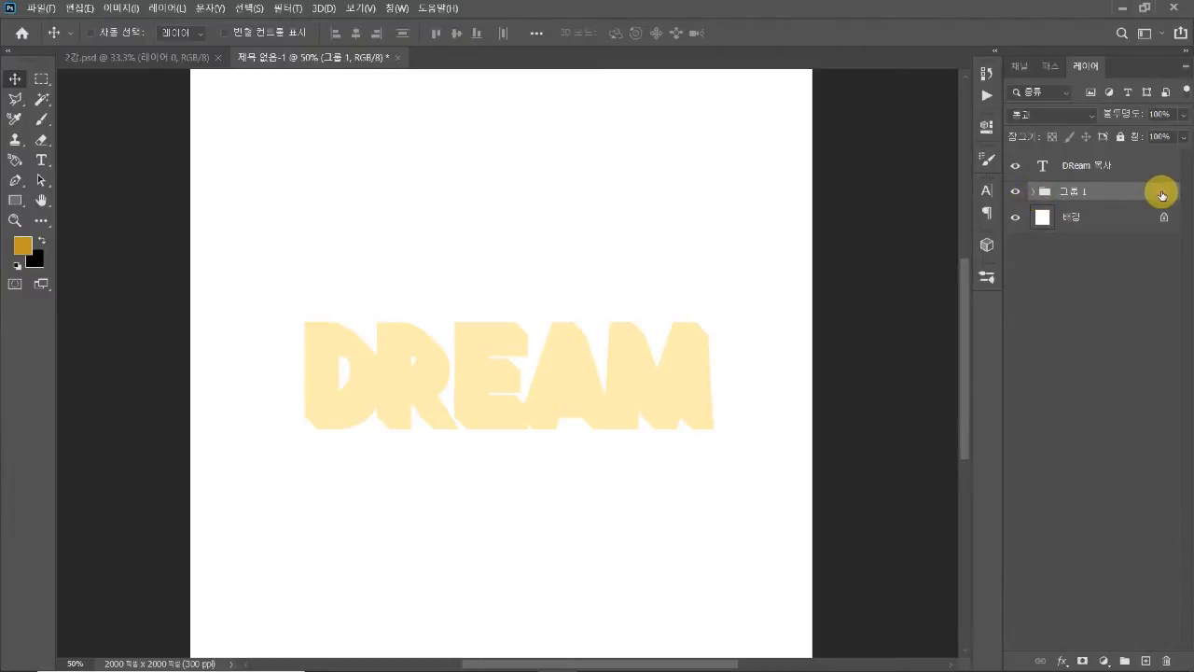
Apply a Color Overlay to the extrusion group in dark navy 2c315c at 100% opacity
double_click(1162, 195)
left_click_drag(901, 134, 1021, 90)
left_click(681, 296)
left_click(1119, 154)
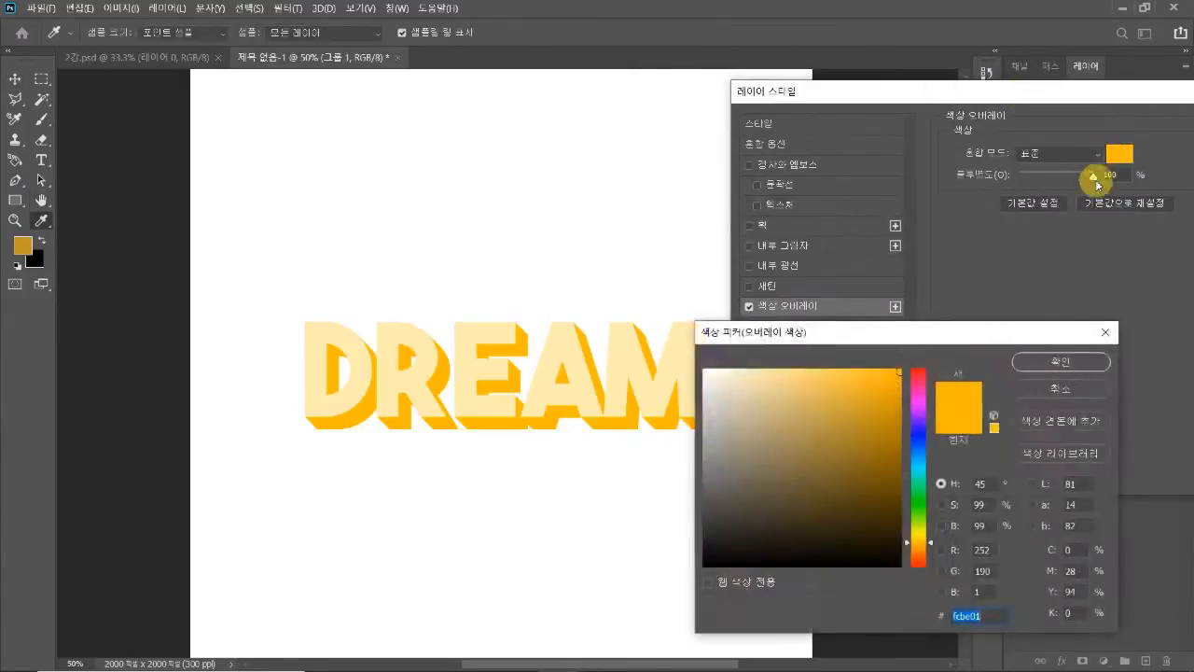
left_click(925, 437)
mouse_move(887, 461)
left_mouse_down()
mouse_move(910, 509)
mouse_move(847, 487)
left_mouse_up()
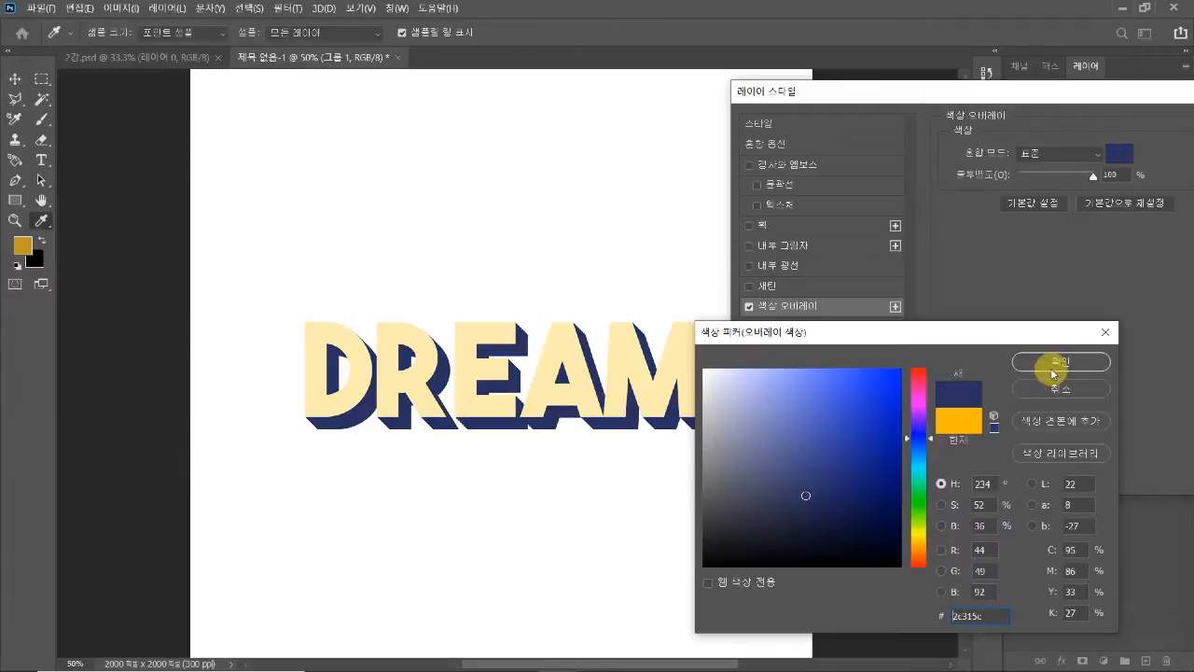
left_click(1047, 365)
left_click_drag(1041, 107, 875, 106)
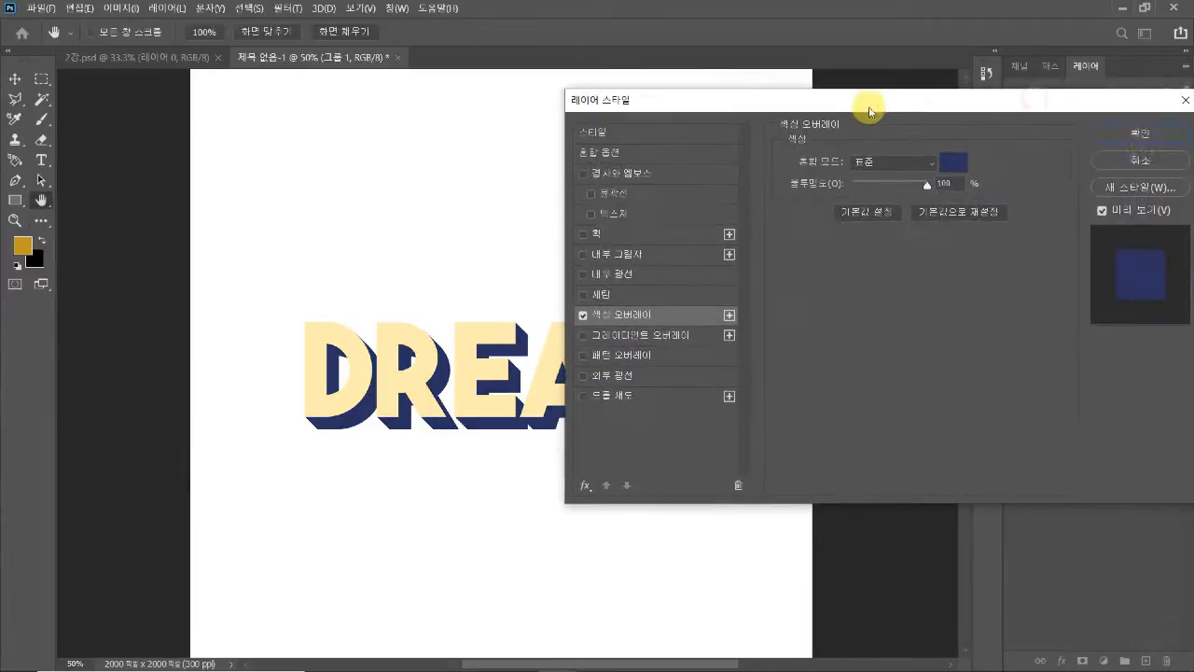
left_click(1143, 142)
Select the top DREAM layer together with the extrusion group and reposition them near the canvas centre
scroll(711, 383, "down", 2)
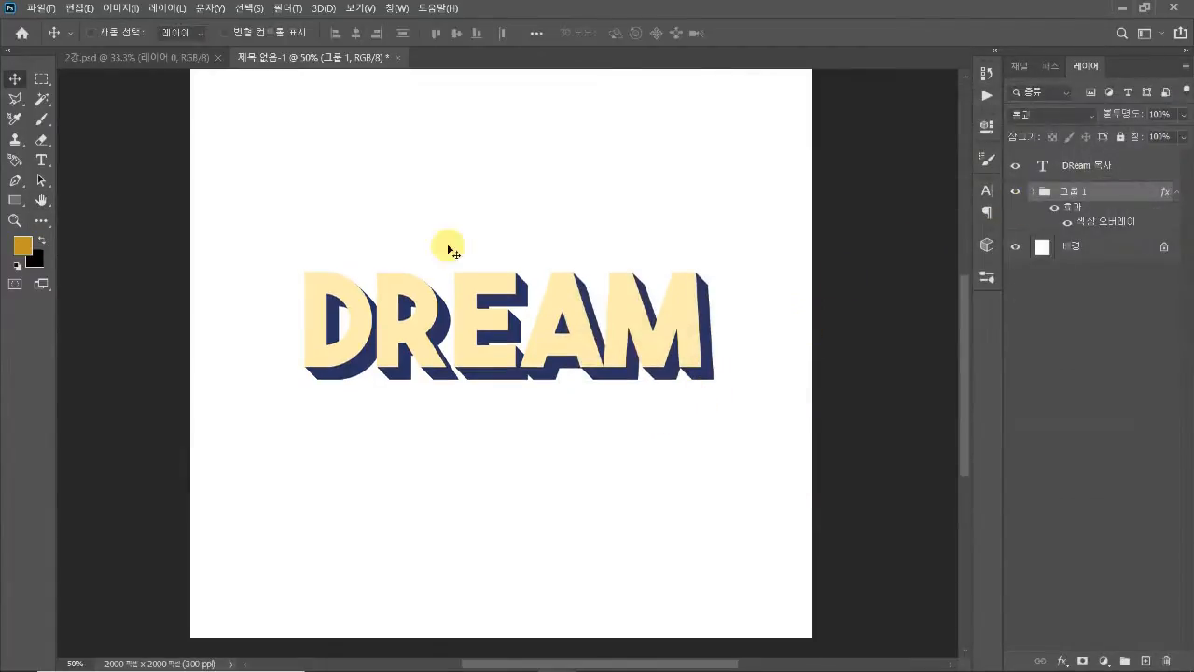
left_click(1084, 166)
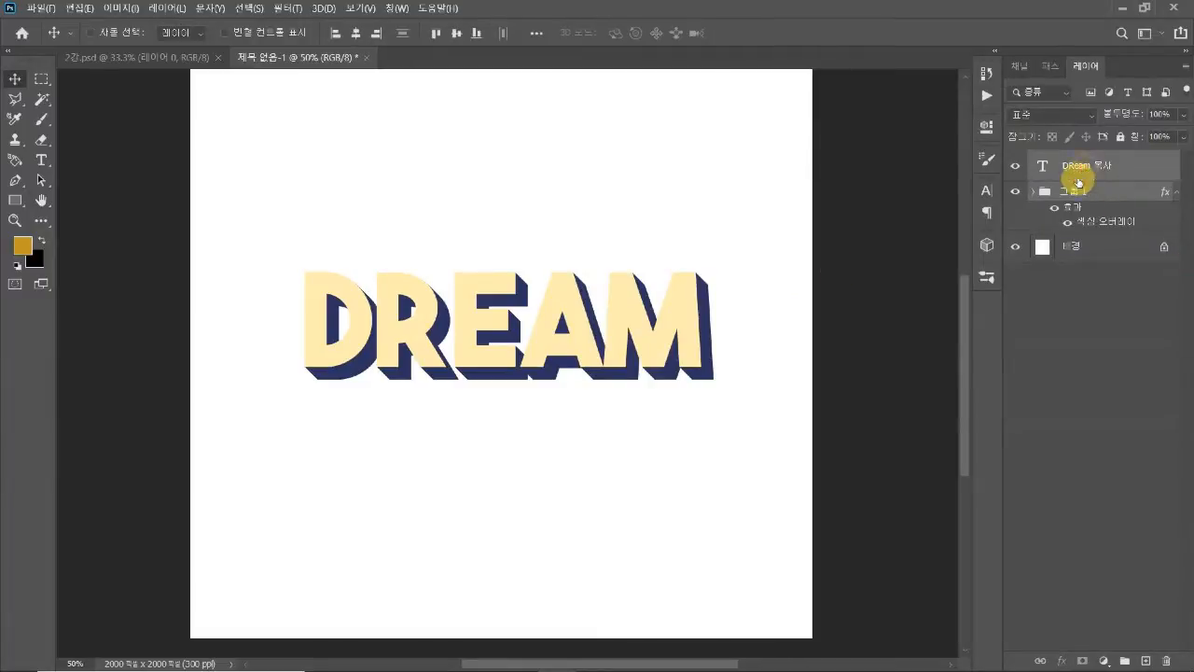
left_click_drag(674, 333, 675, 306)
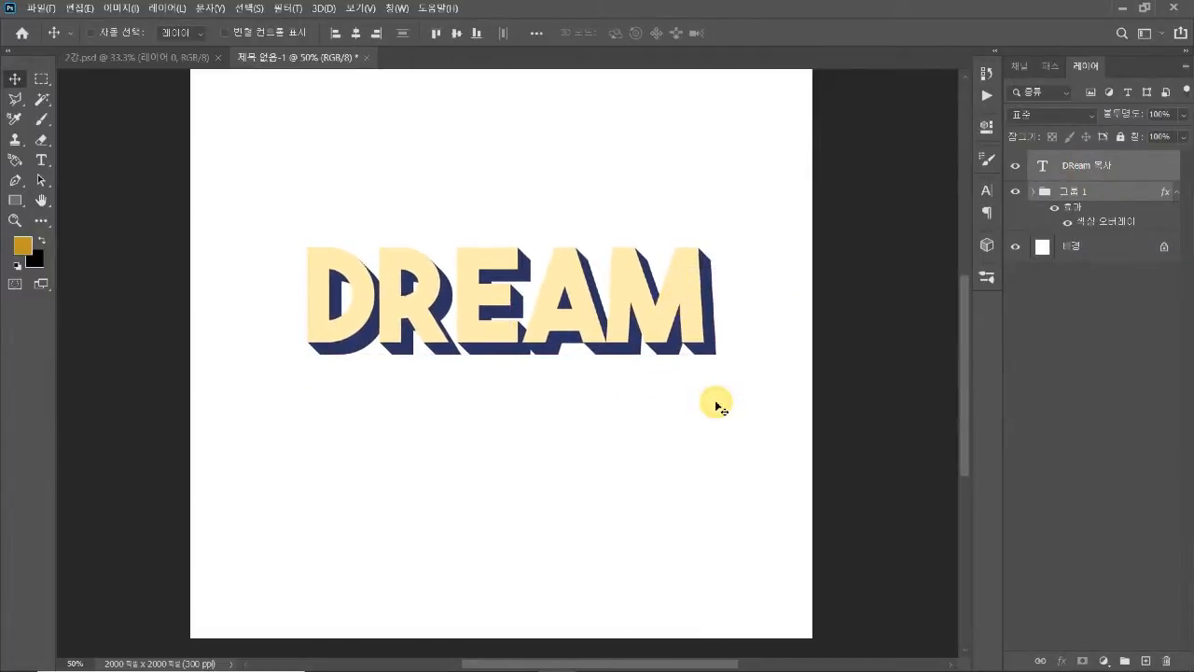
key("ctrl+minus")
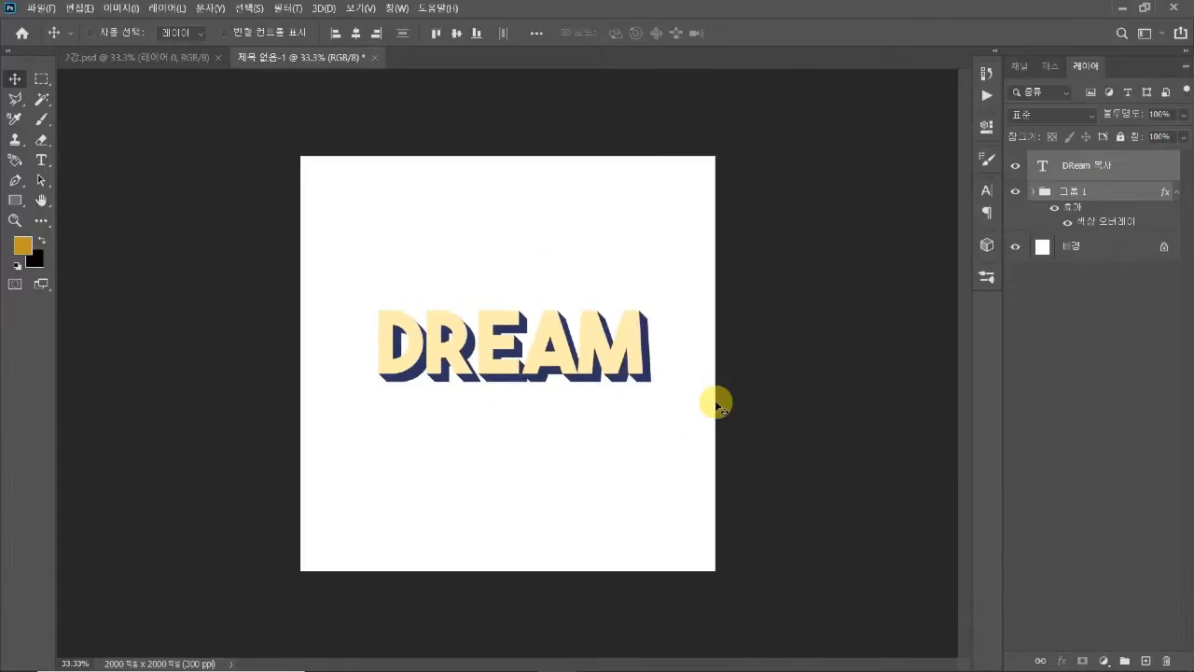
left_click_drag(495, 364, 501, 373)
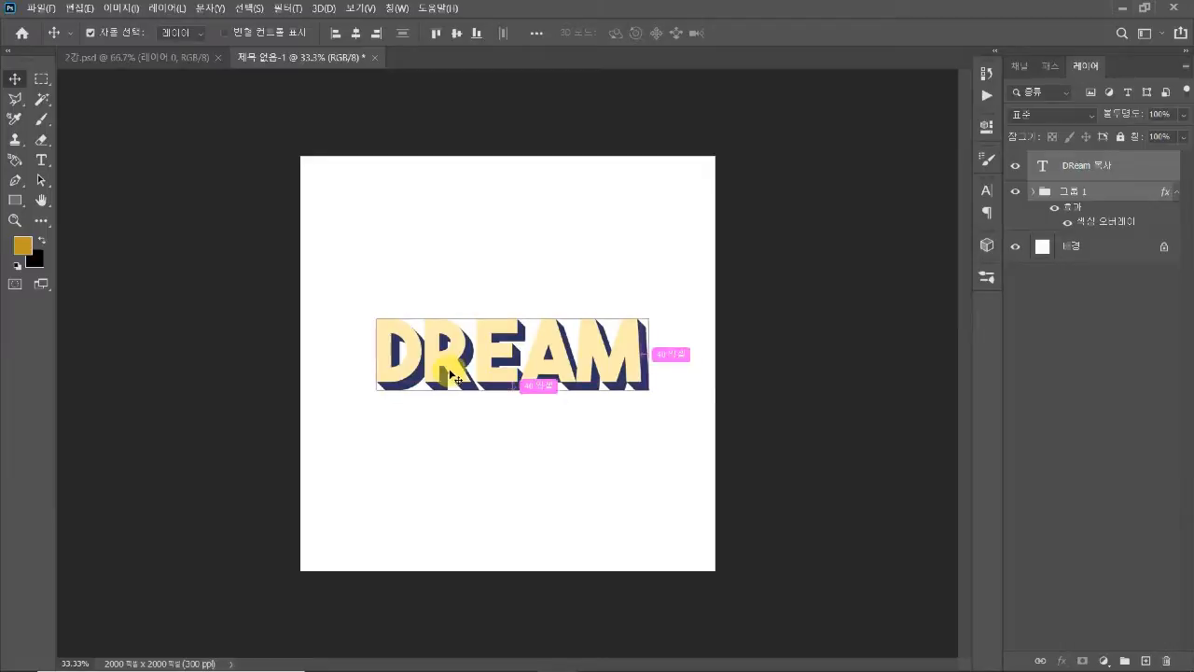
Add an orange-yellow 13 px Stroke at the inside position to the top DREAM text layer
key("ctrl+plus")
key("ctrl+plus")
left_click(1015, 165)
left_click(1015, 165)
left_click(1068, 172)
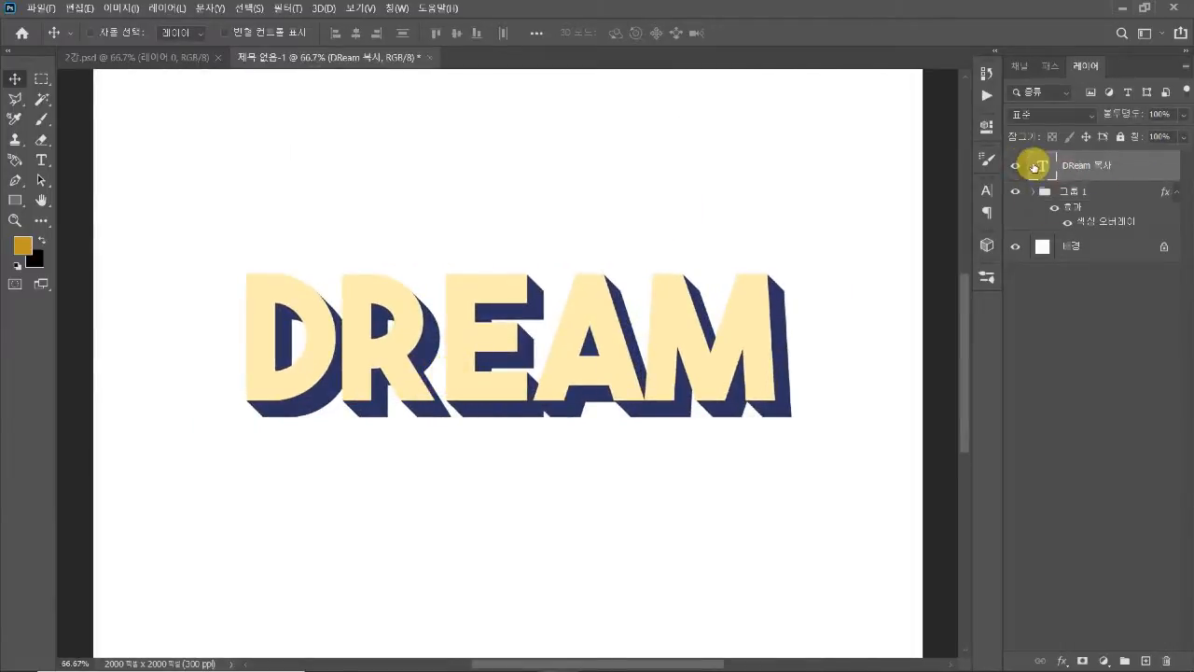
left_click(1019, 168)
left_click(1019, 167)
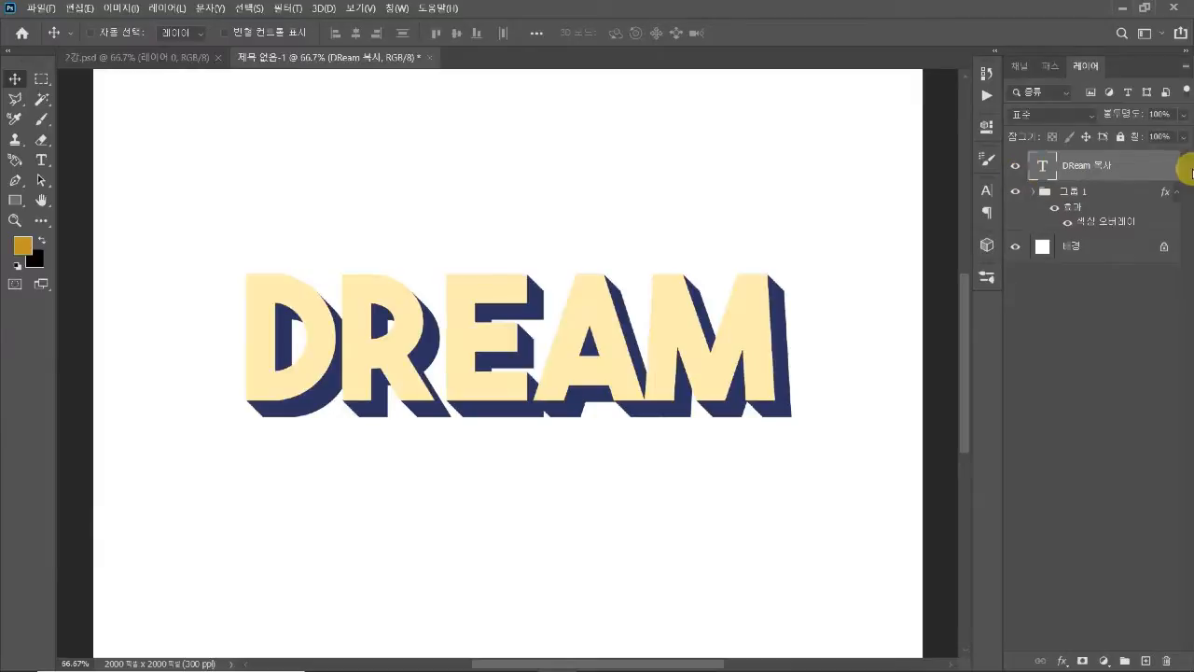
double_click(1148, 166)
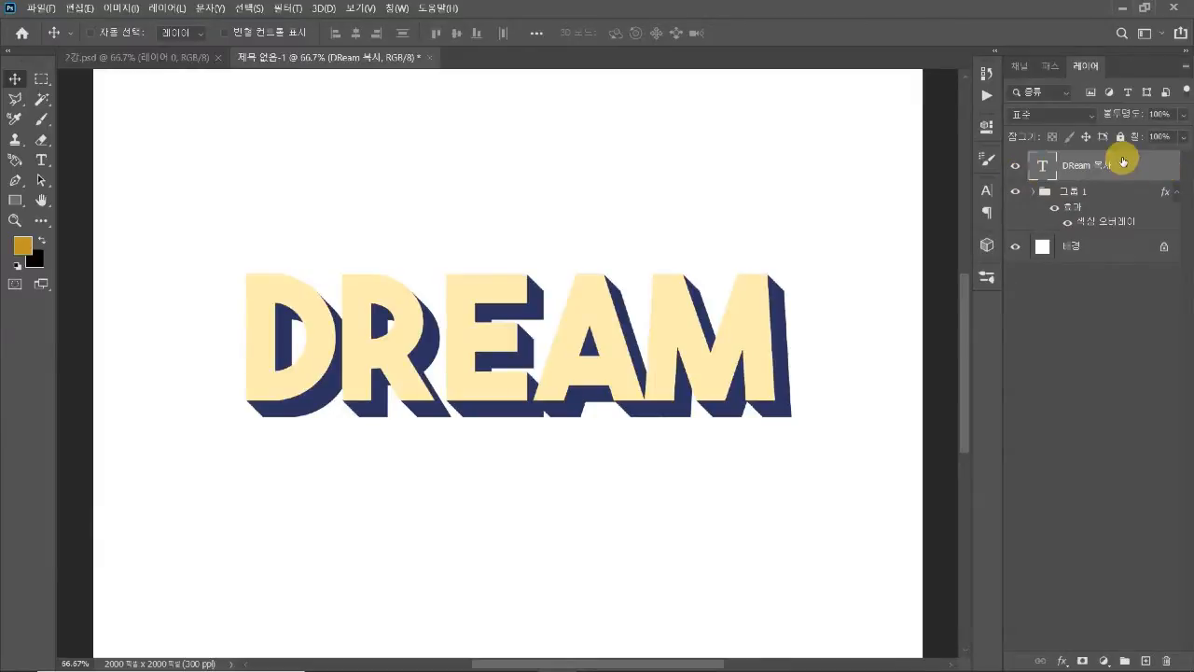
left_click_drag(789, 94, 1016, 177)
left_click(804, 303)
left_click(1112, 224)
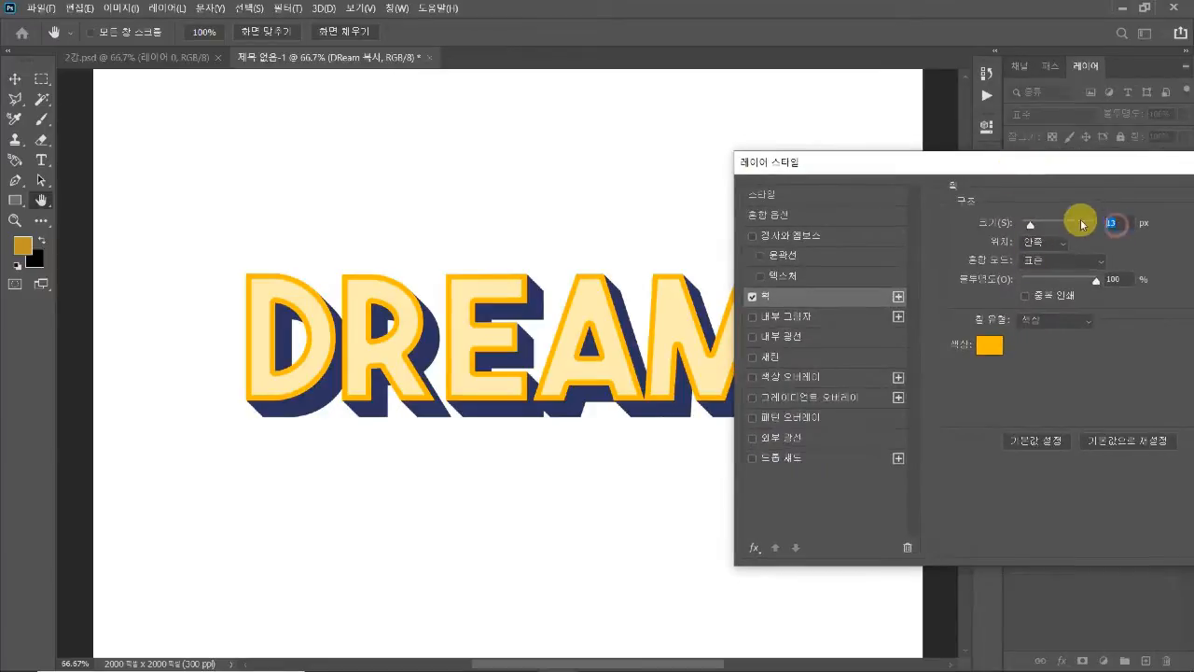
Try the stroke at the outside position and return it to the inside
left_click(1061, 245)
left_click(1060, 258)
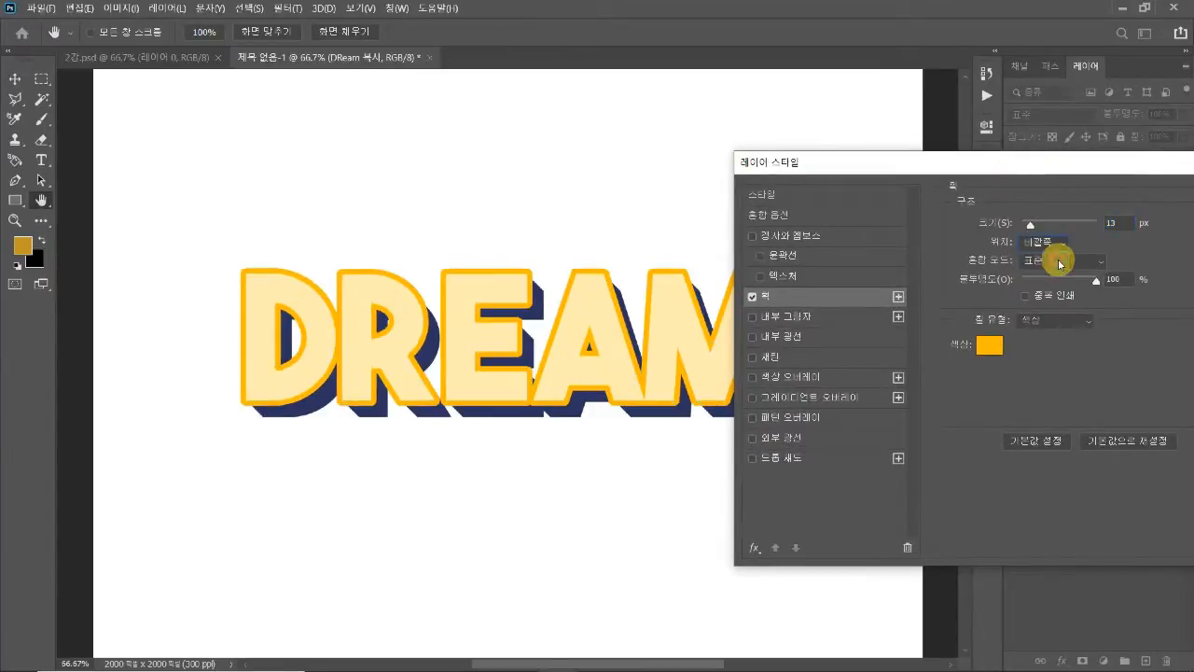
left_click(1048, 241)
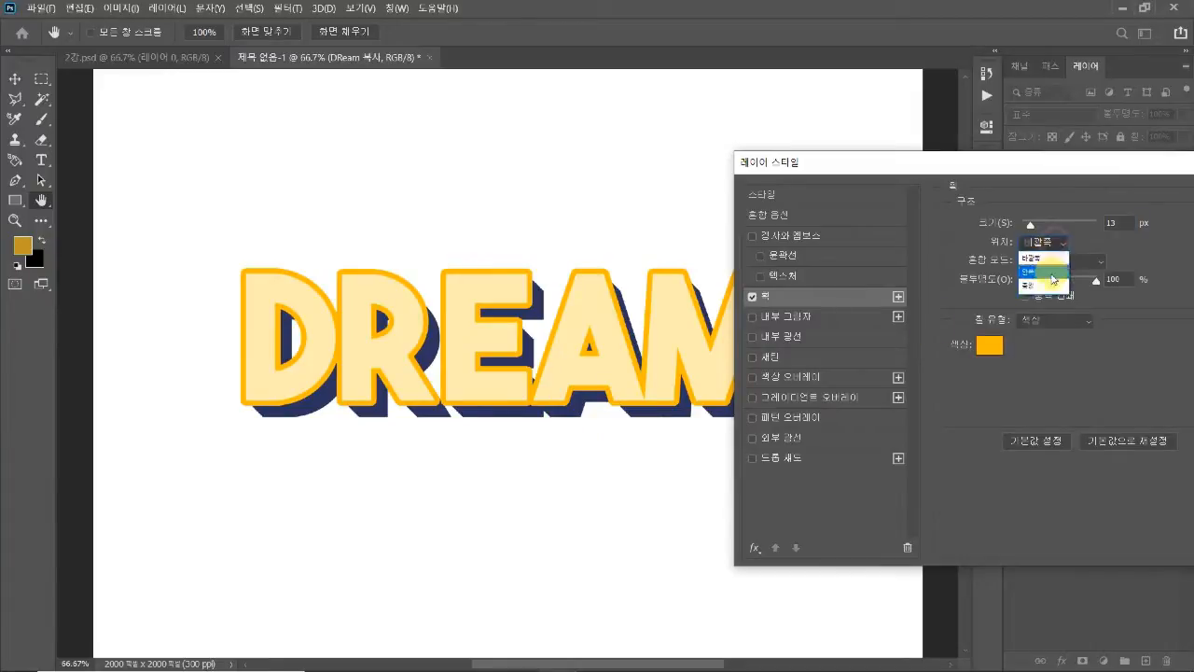
left_click(1048, 272)
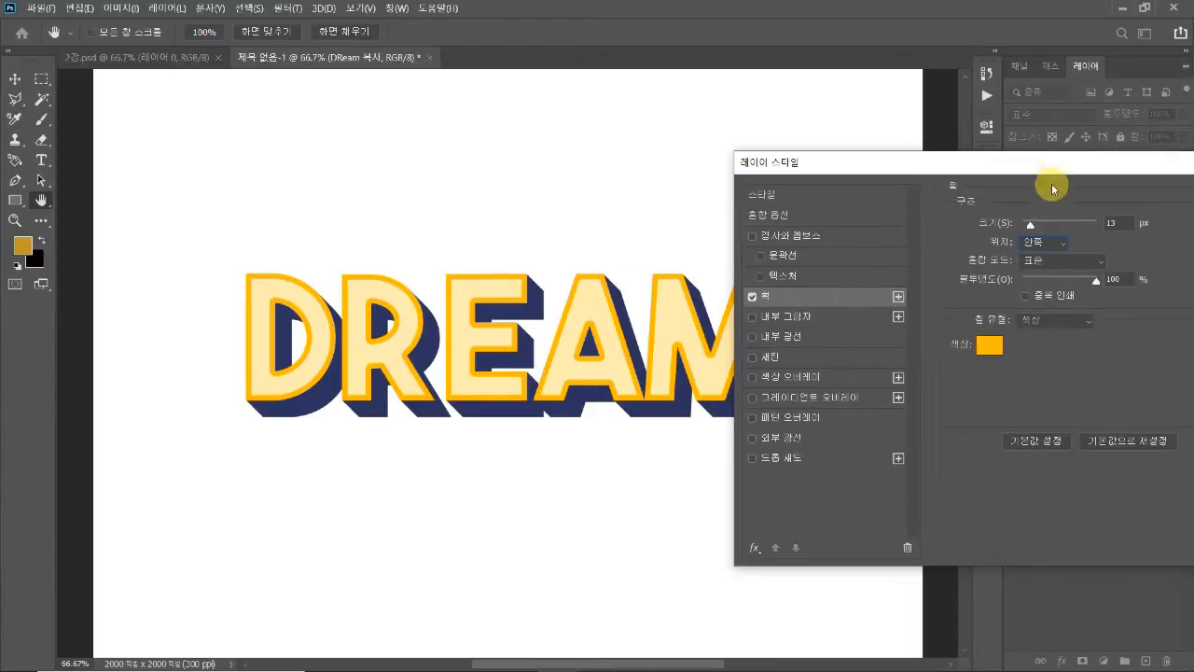
Confirm the inside stroke on the top DREAM text layer and toggle the layer's visibility to check it
left_click_drag(1059, 161, 685, 200)
left_click(960, 253)
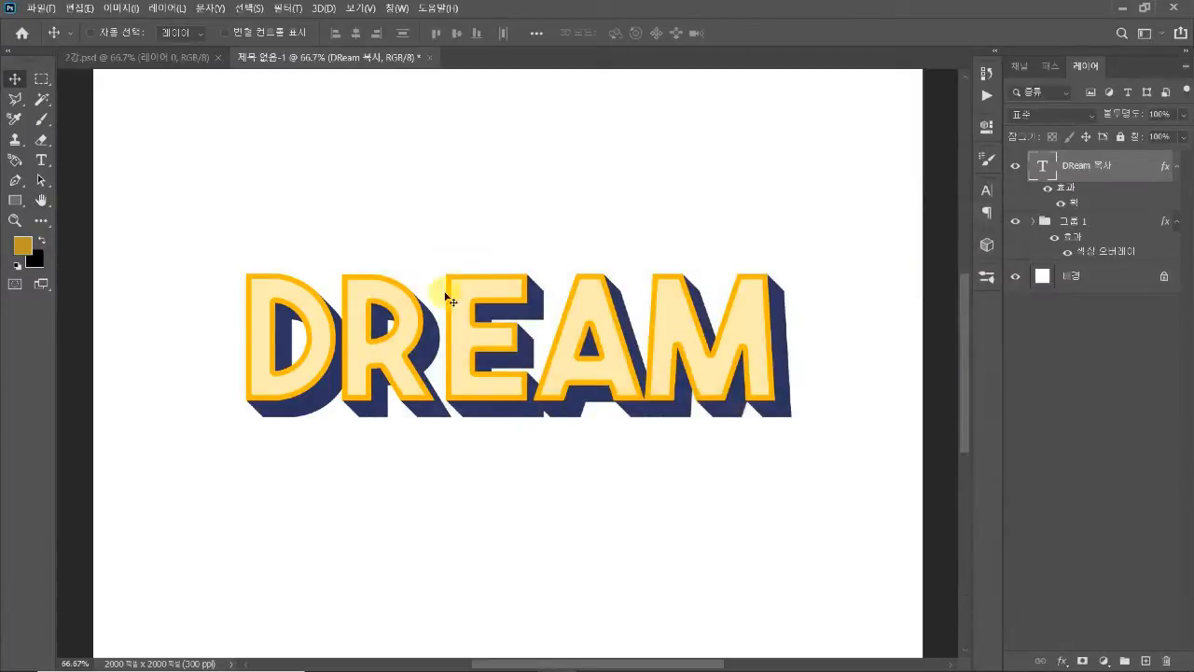
left_click(1015, 165)
left_click(1016, 165)
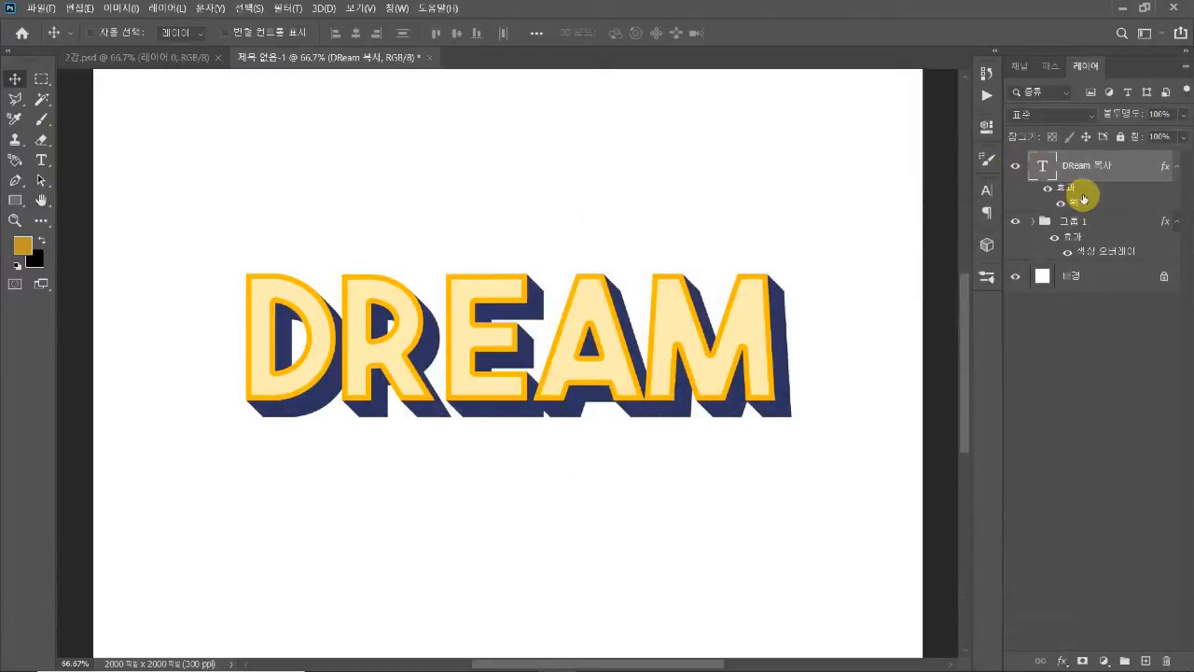
Duplicate the stroked DREAM text layer and set the copy's fill to 0%
key("ctrl+j")
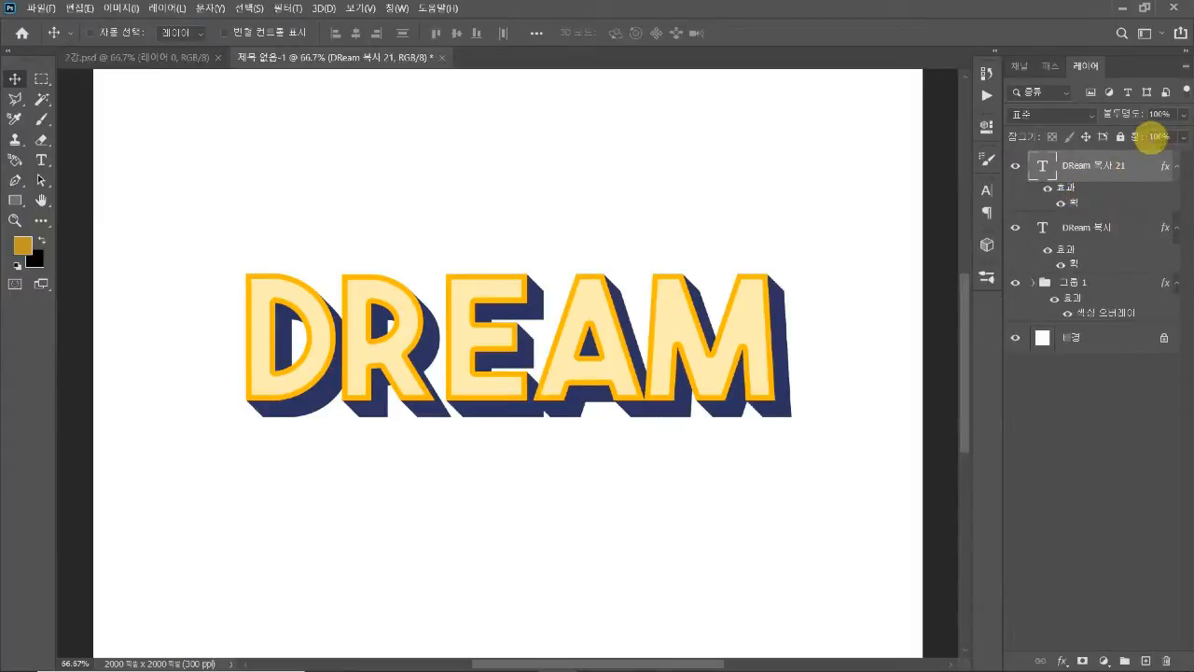
left_click_drag(1138, 140, 844, 151)
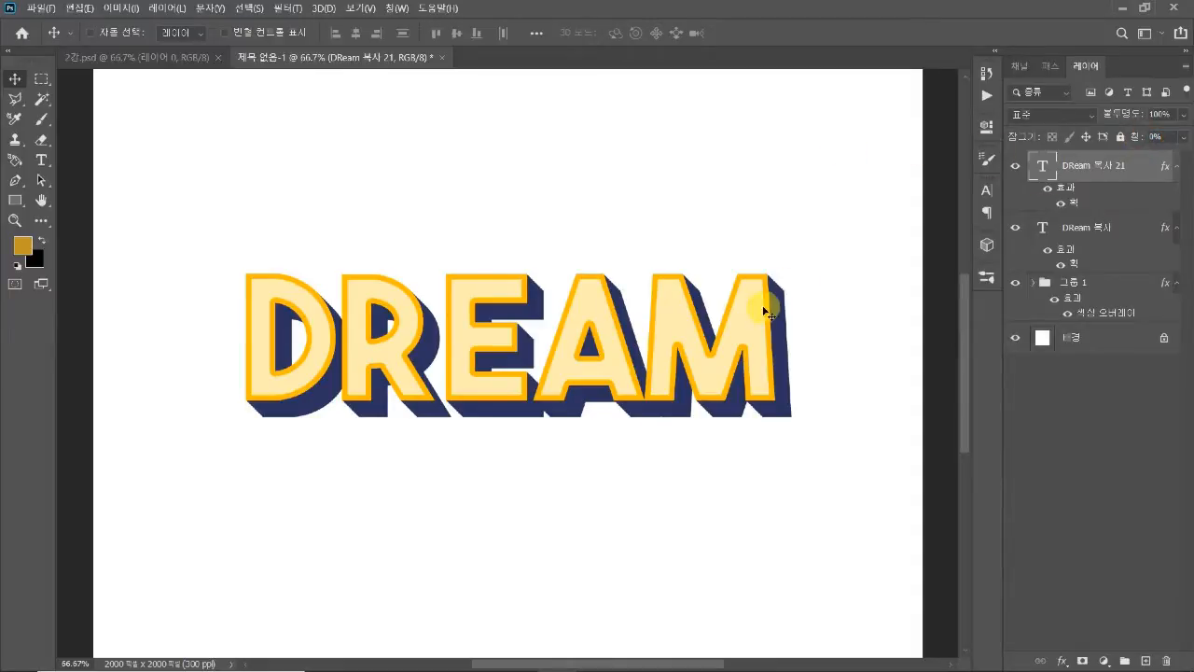
Nudge the 0% fill DREAM copy a few pixels up and to the left
key("Up")
key("Up")
key("Up")
key("Left")
key("Left")
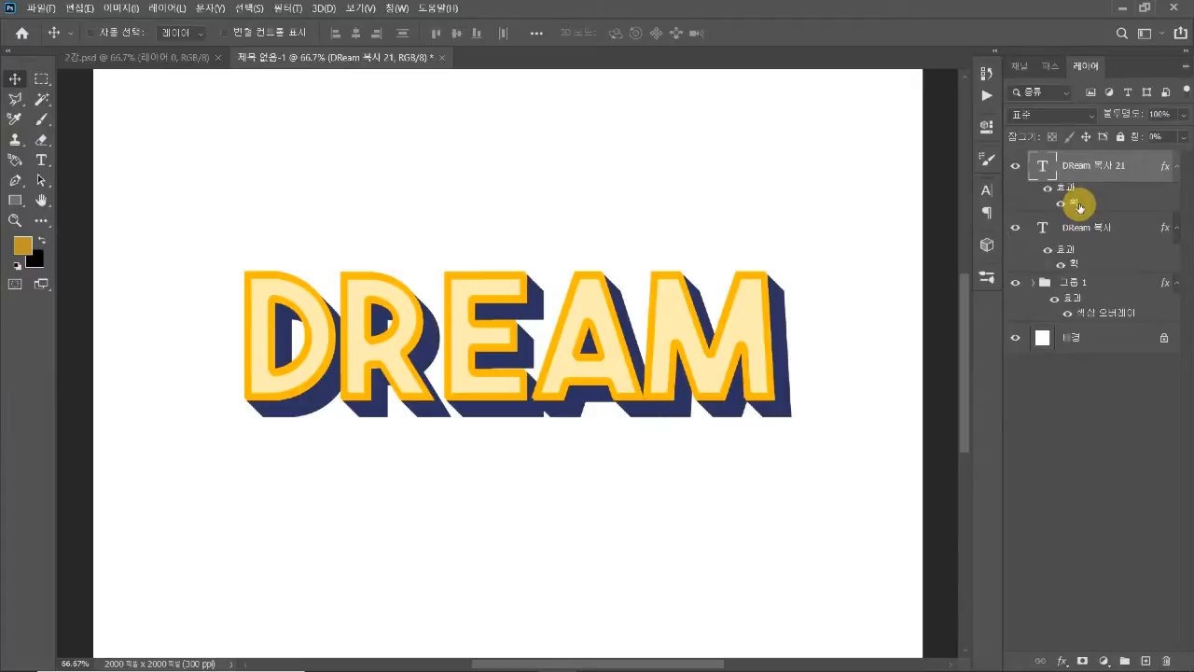
Change the top DREAM copy's stroke to white (ffffff) with a size of 6 px
double_click(1075, 203)
left_click_drag(729, 209, 937, 149)
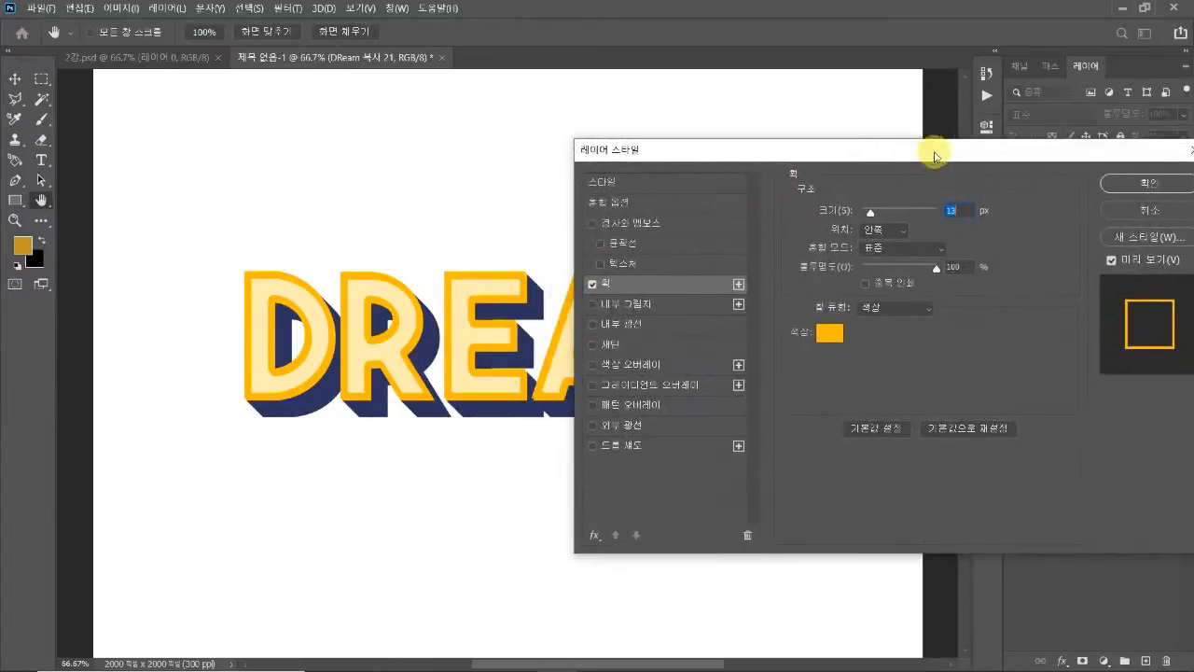
left_click(831, 334)
left_click_drag(759, 397, 675, 354)
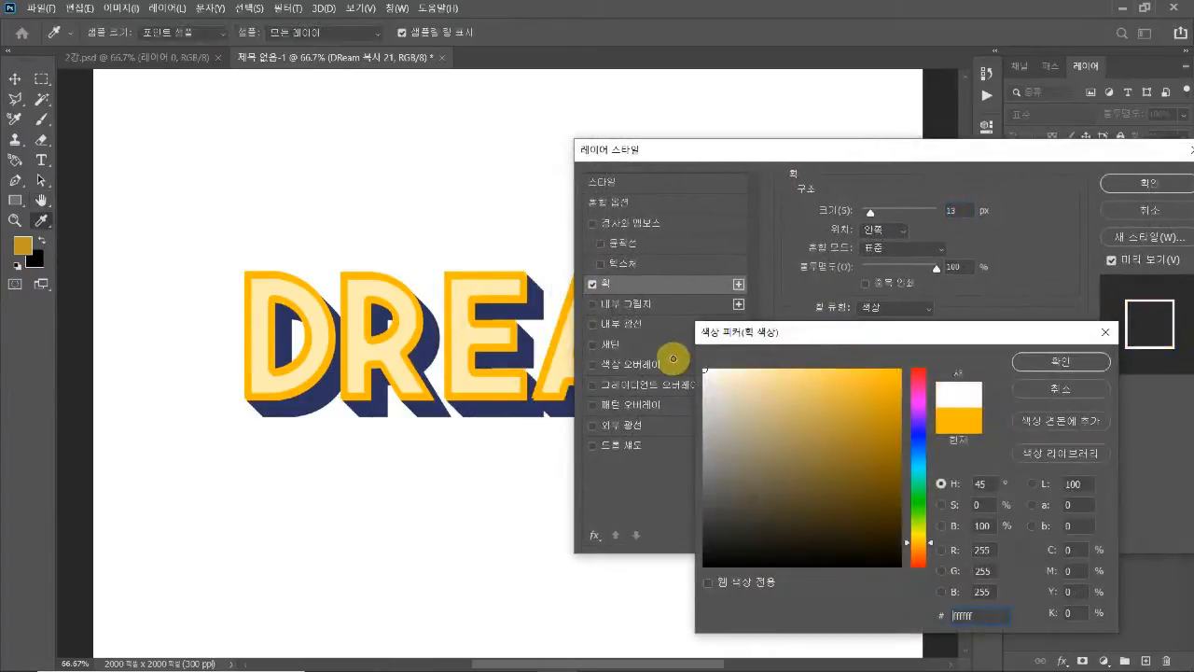
left_click(1029, 363)
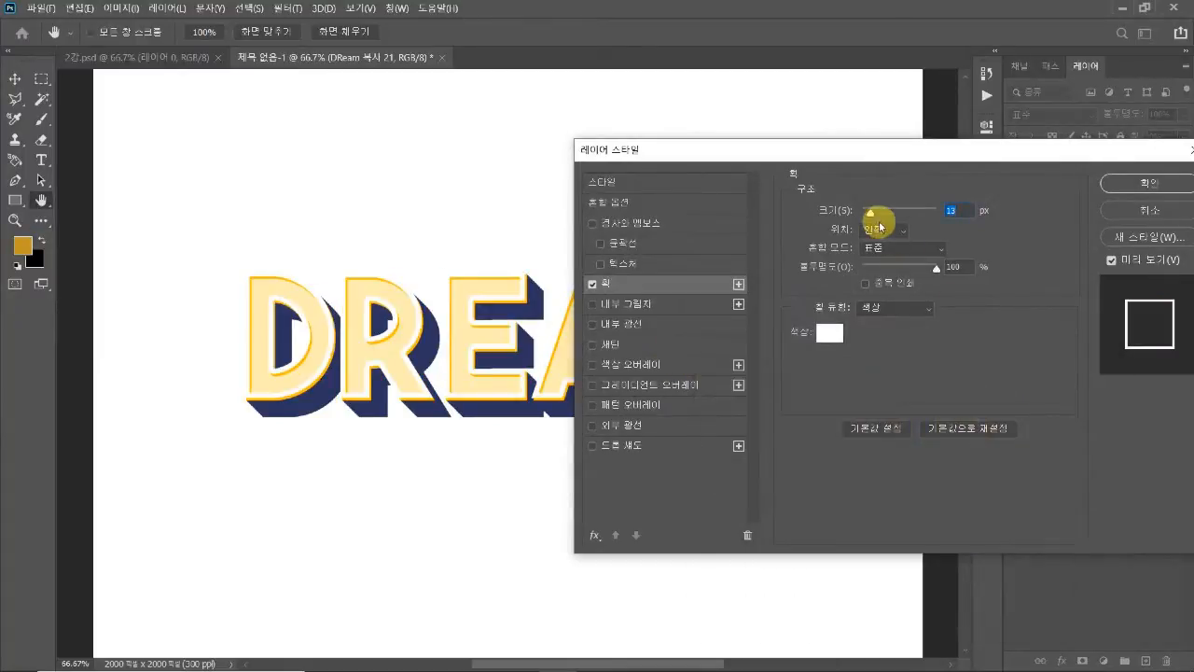
left_click_drag(869, 214, 866, 216)
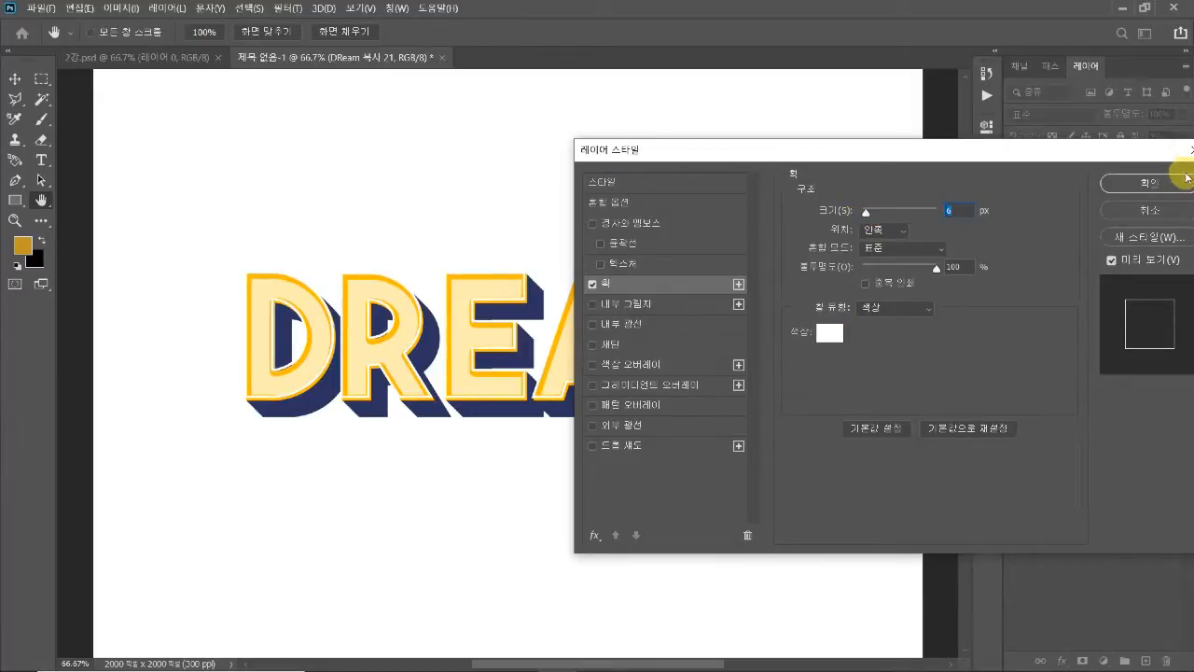
left_click(1149, 189)
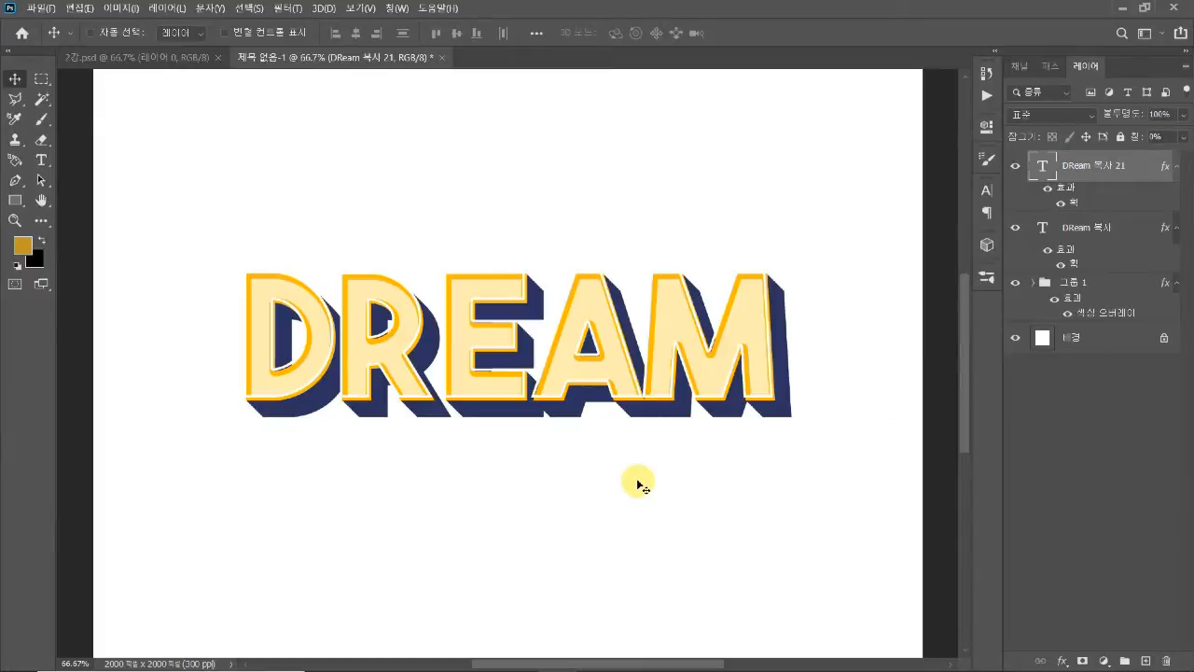
Unlock the background layer and fill it with the golden foreground colour
key("ctrl+minus")
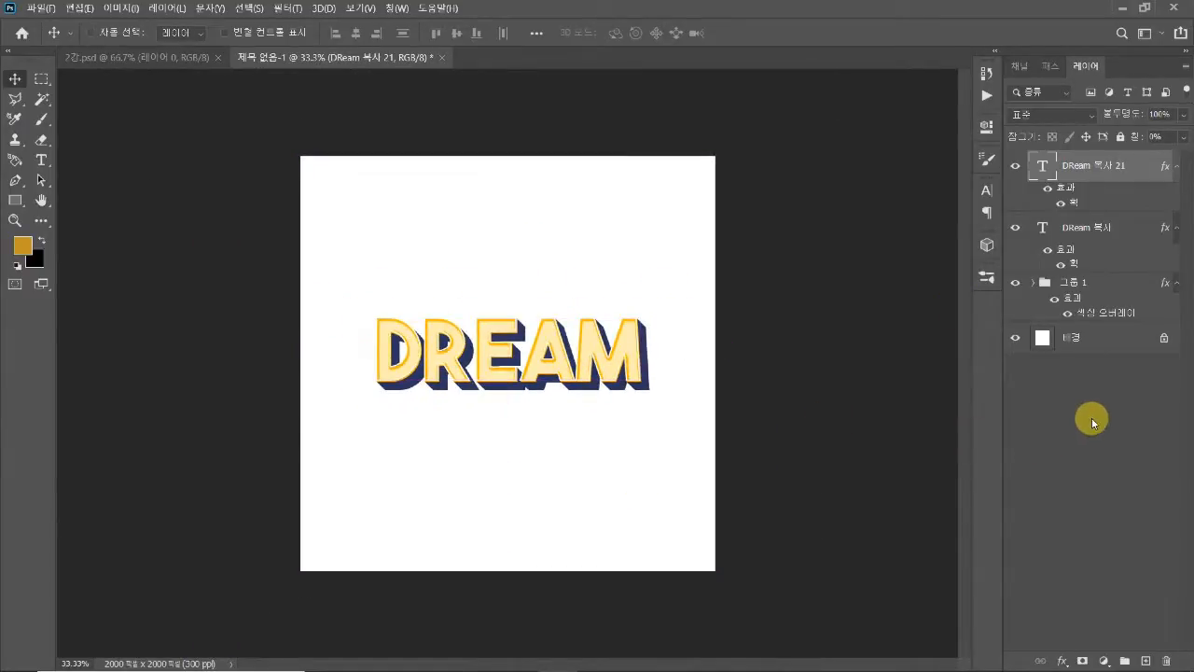
left_click(1164, 338)
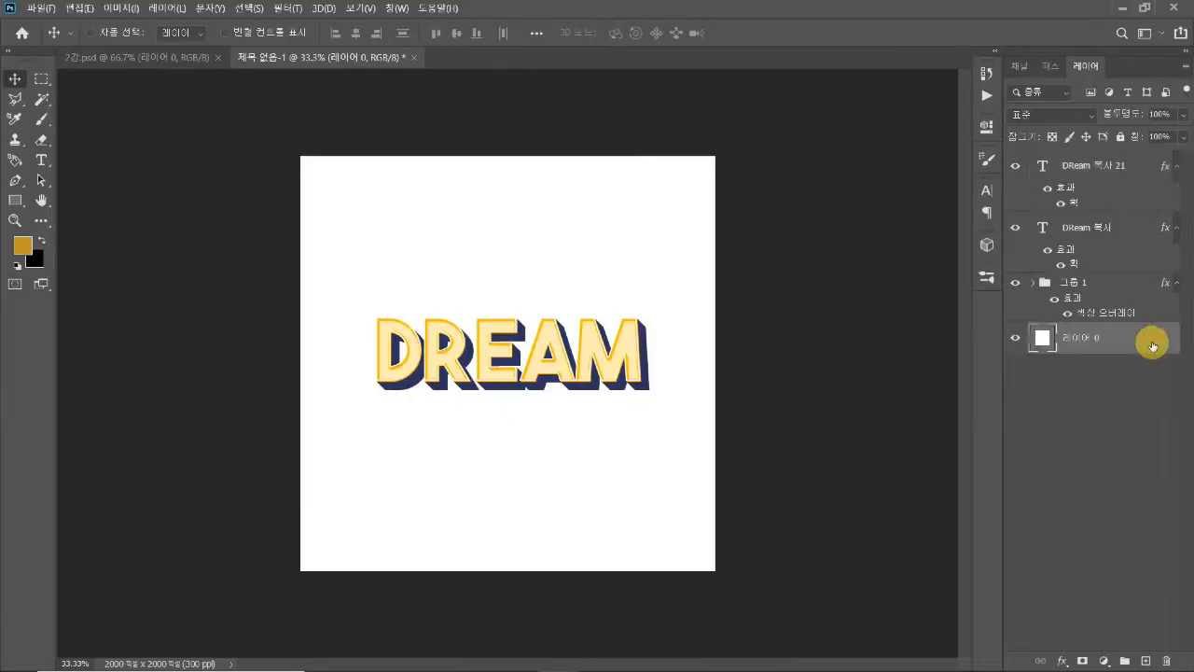
left_click(1015, 339)
left_click(1016, 339)
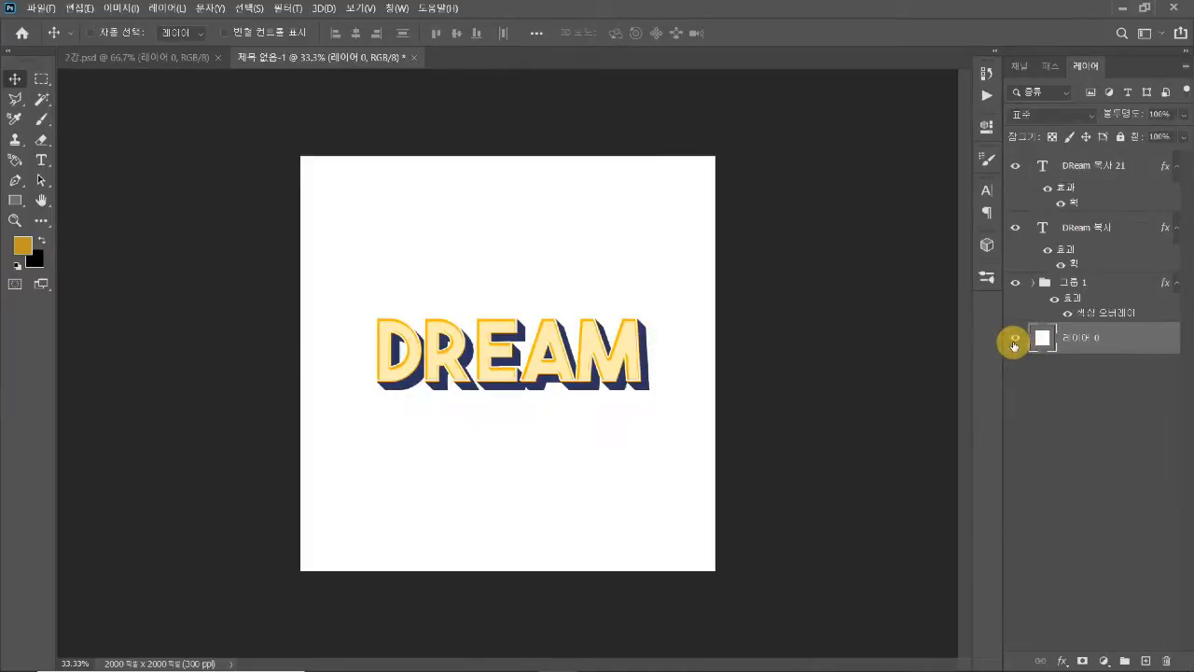
left_click(1015, 341)
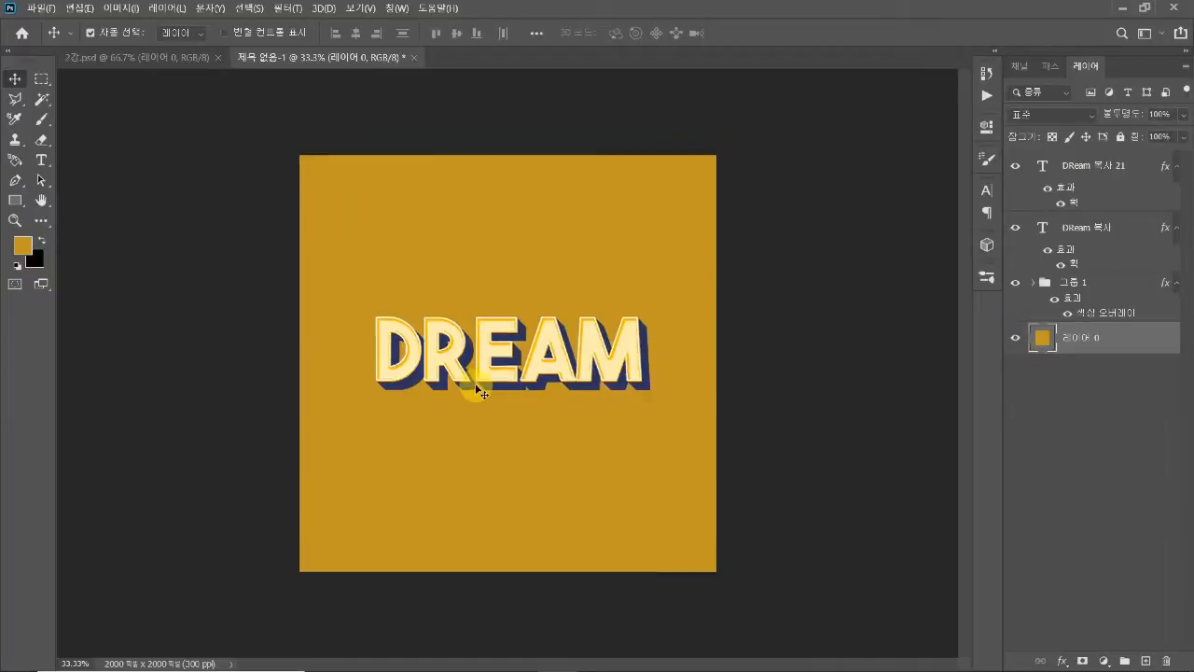
Set the orange stroke of the DREAM text layer directly above the extrusion group to 9 px
key("ctrl+plus")
key("ctrl+plus")
key("ctrl+plus")
key("ctrl+semicolon")
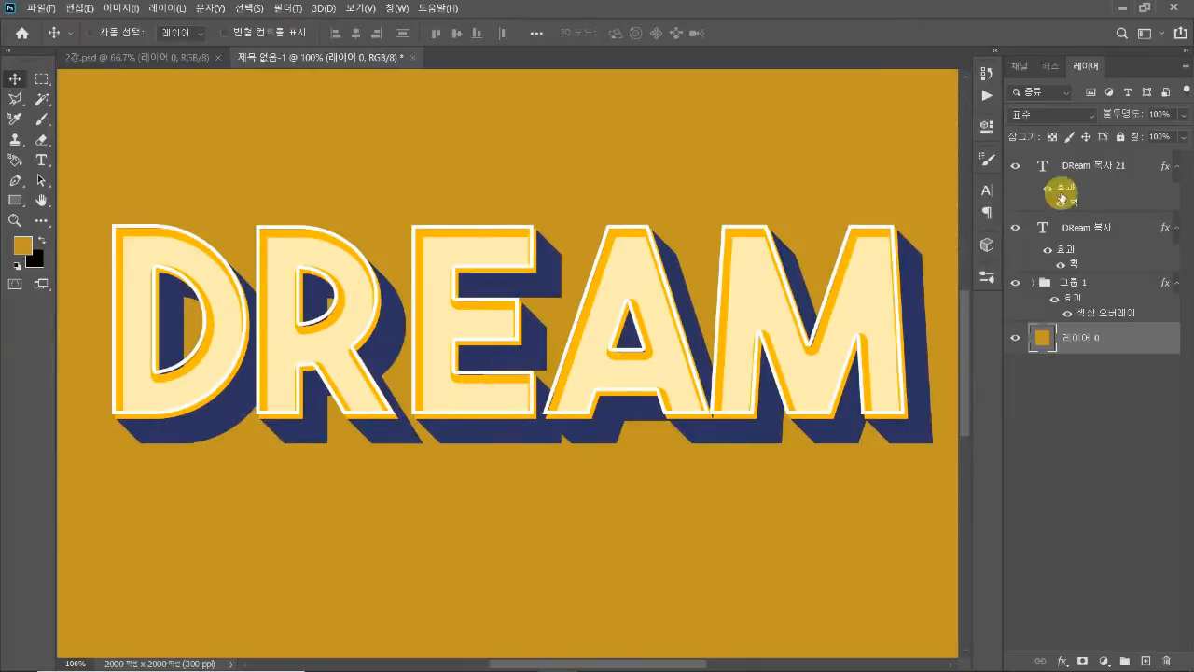
left_click(1095, 176)
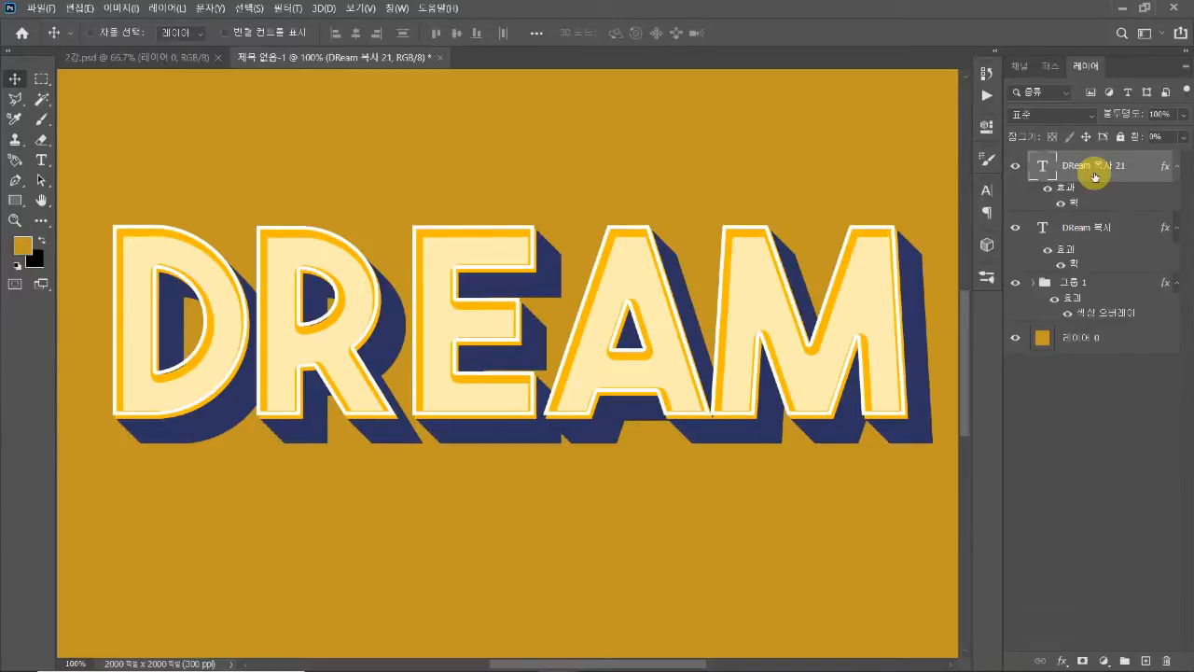
left_click(1045, 234)
left_click(1016, 230)
left_click(1015, 230)
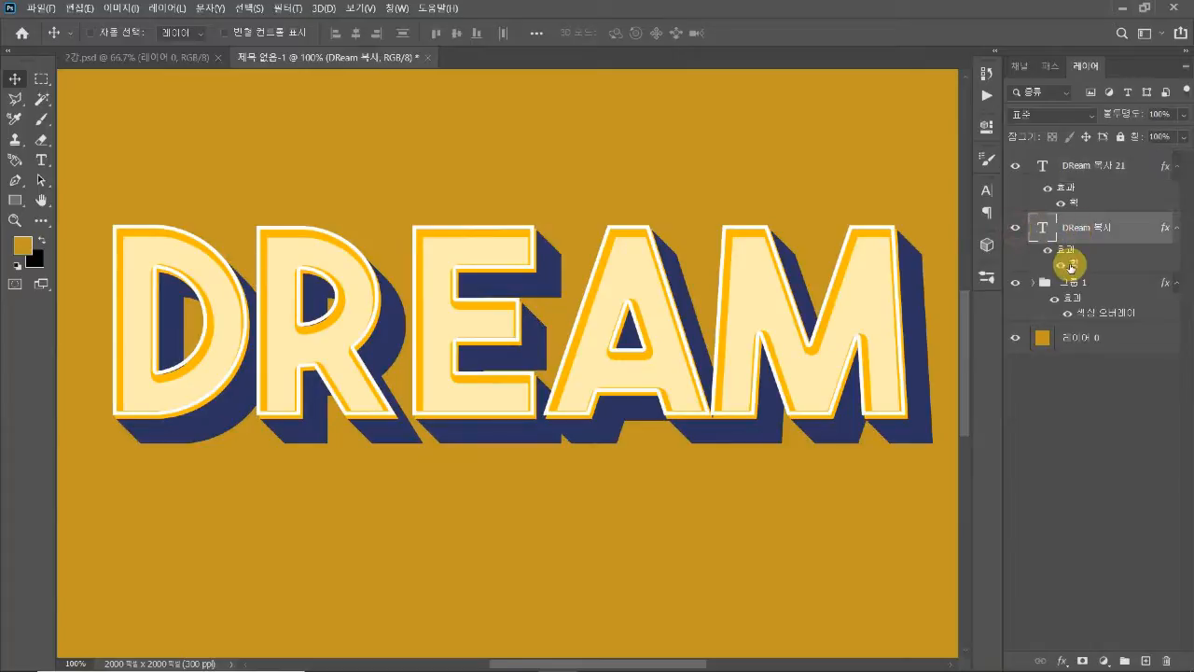
double_click(1071, 268)
left_click_drag(883, 157, 1047, 160)
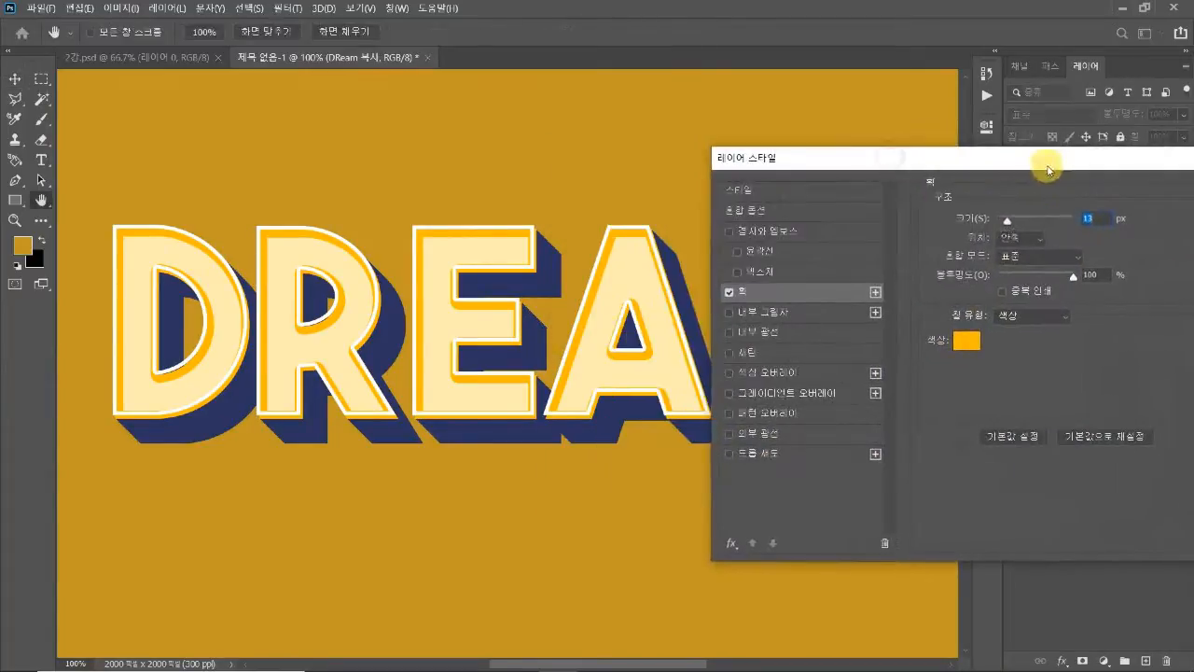
left_click_drag(1018, 229, 1007, 225)
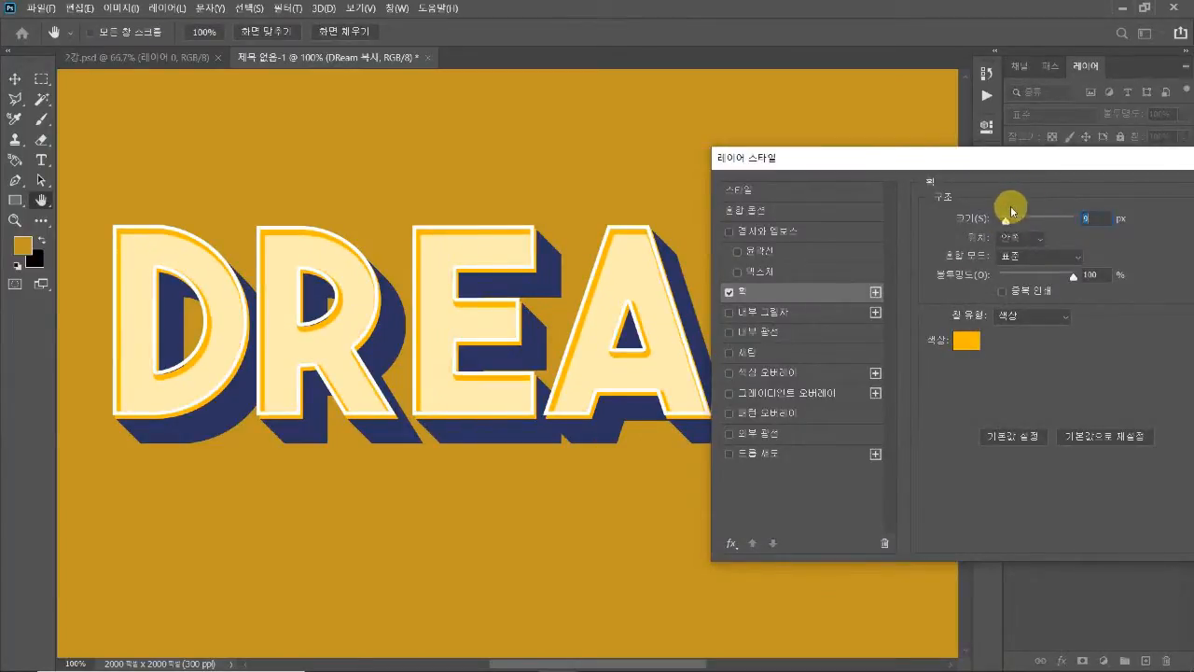
left_click_drag(900, 169, 886, 181)
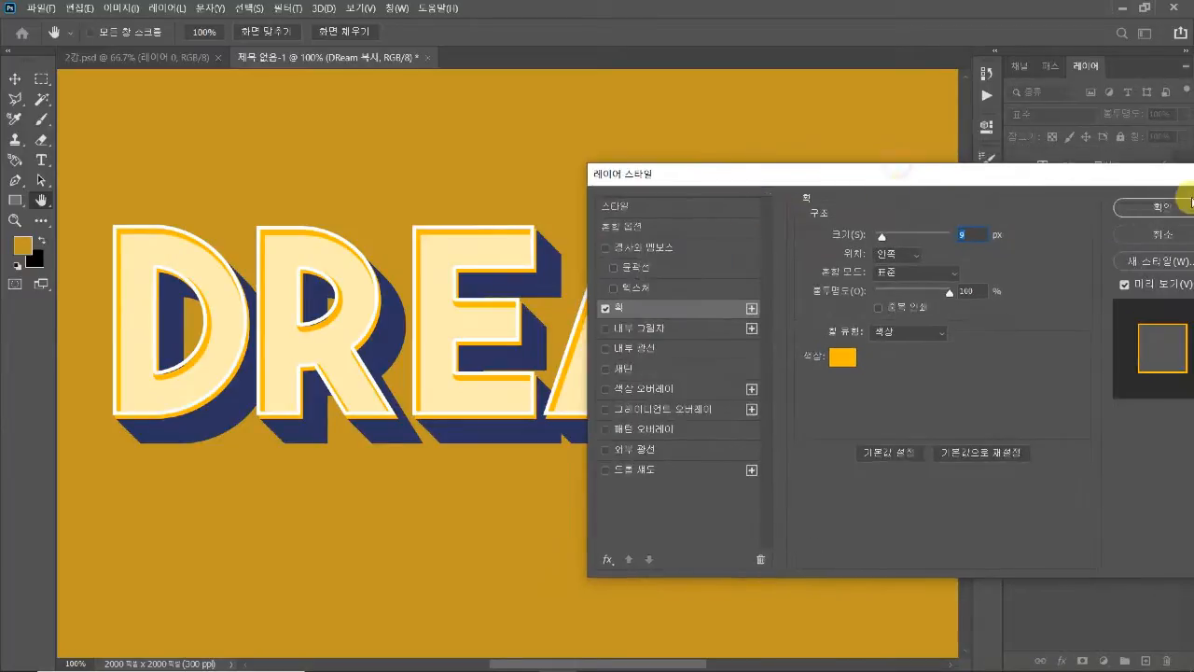
left_click(1151, 202)
Toggle the visibility of the white-stroked and orange-stroked DREAM layers in turn to compare their effects
left_click(1131, 176)
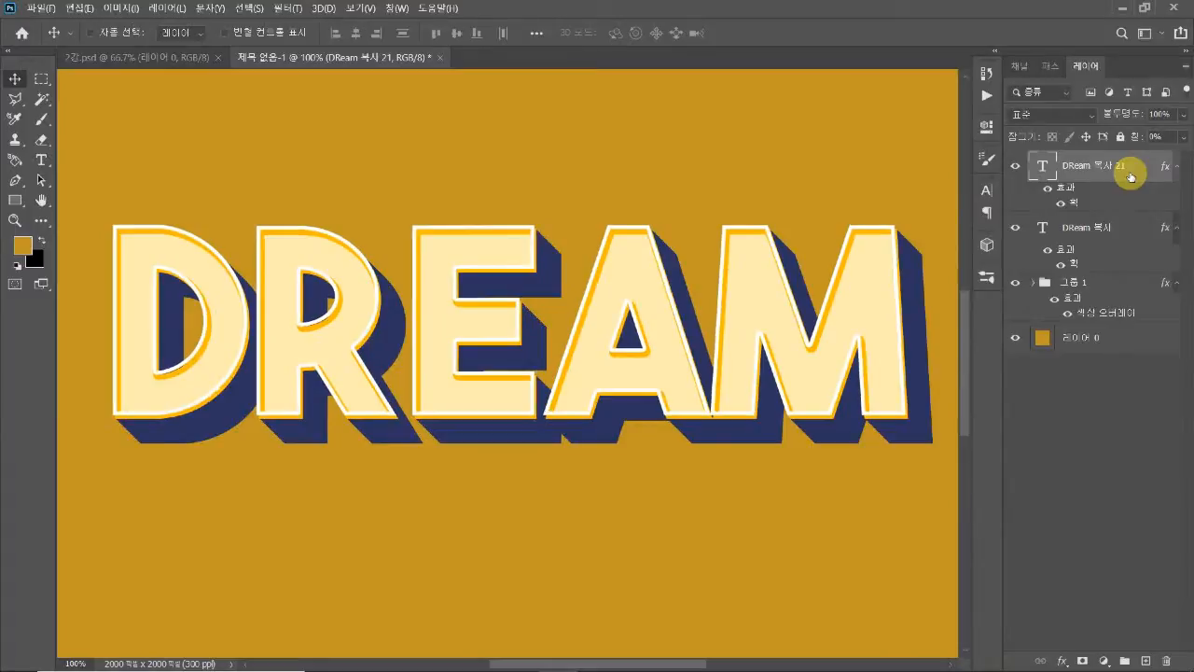
key("ctrl+minus")
key("ctrl+minus")
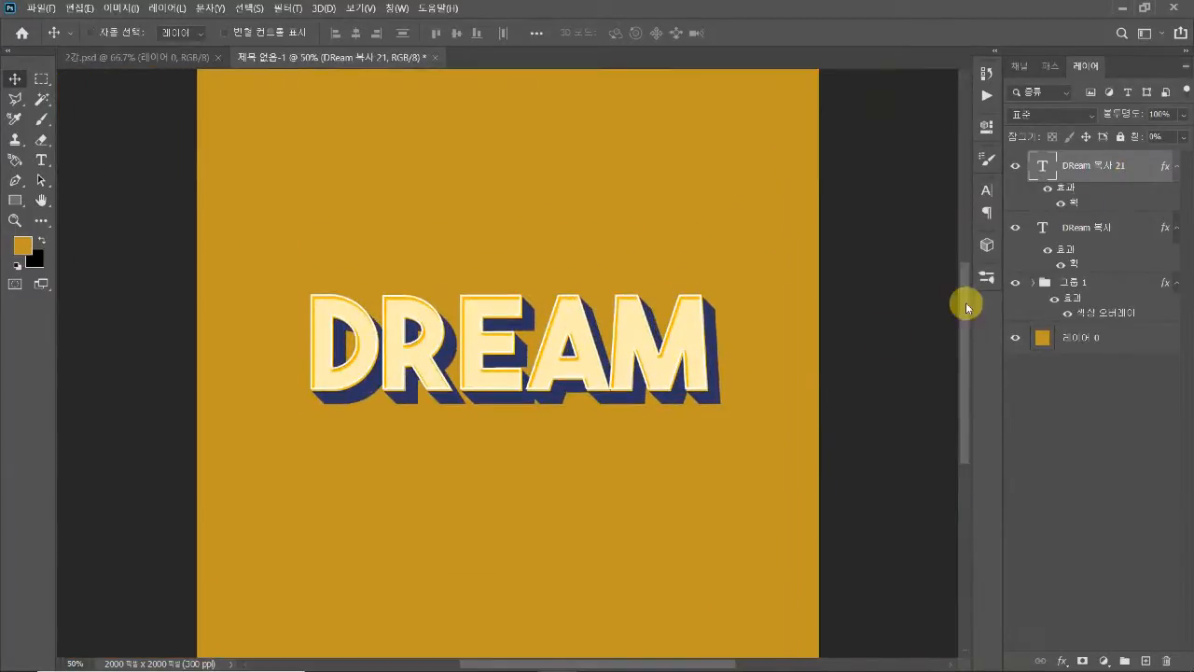
left_click(1014, 166)
left_click(1014, 166)
left_click(1094, 226)
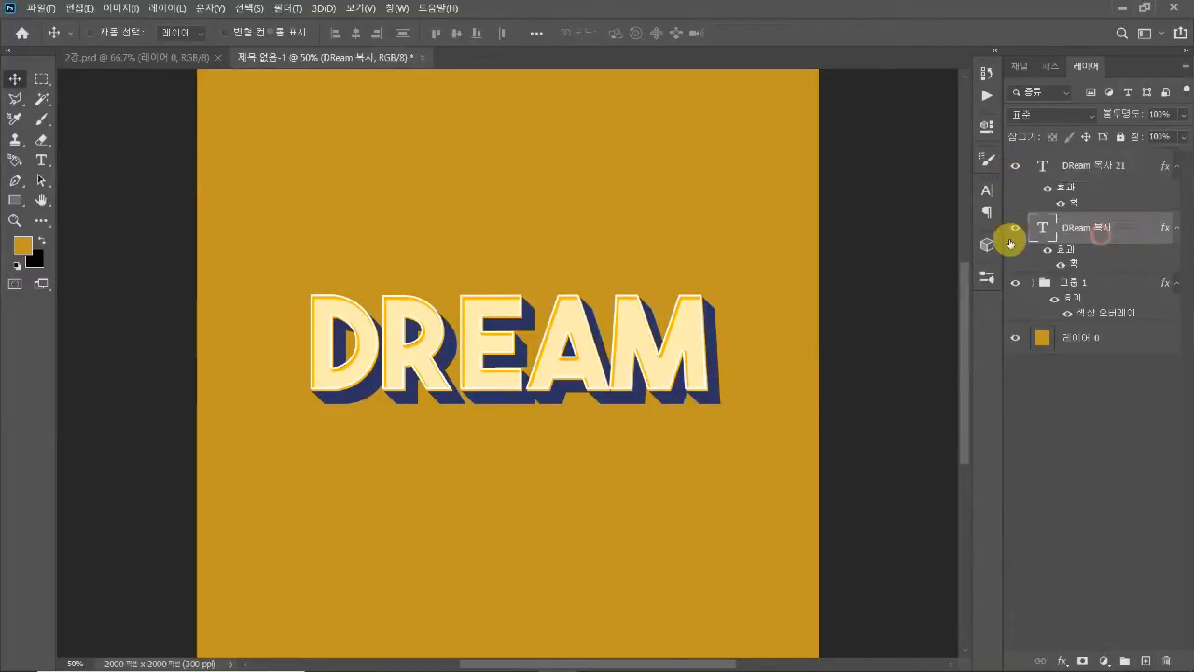
left_click(1015, 227)
left_click(1015, 227)
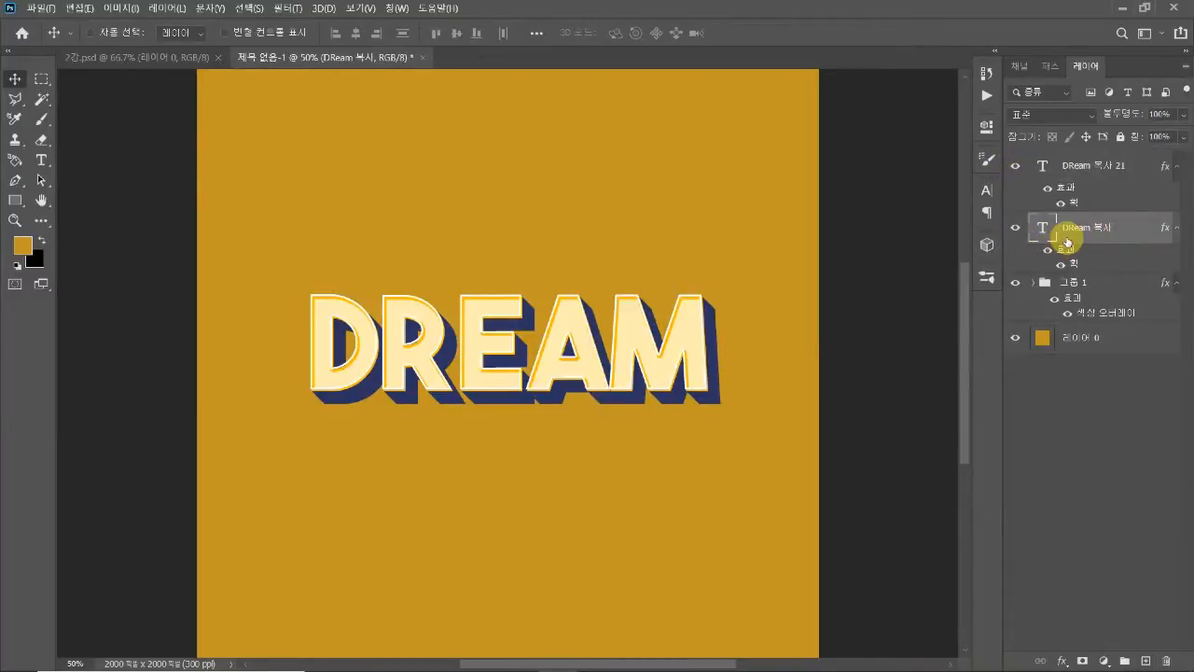
Duplicate the orange-stroked DREAM layer and place the original below the extrusion group, aligned behind the extrusion
key("ctrl+j")
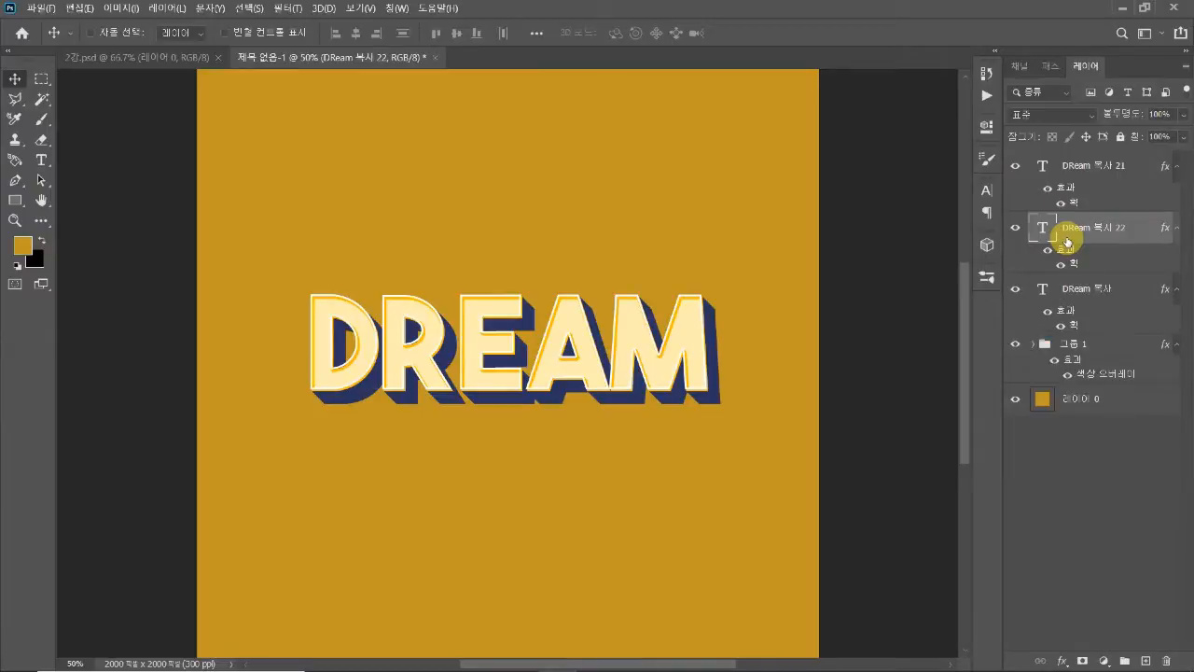
left_click(1099, 292)
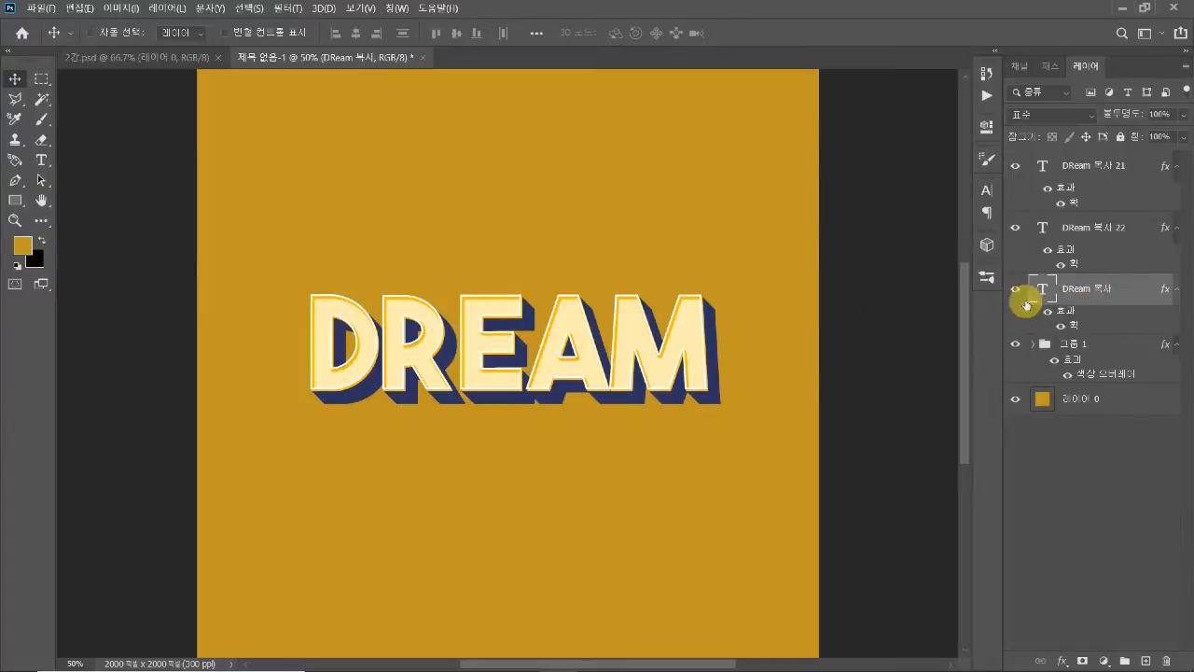
left_click_drag(672, 341, 707, 428)
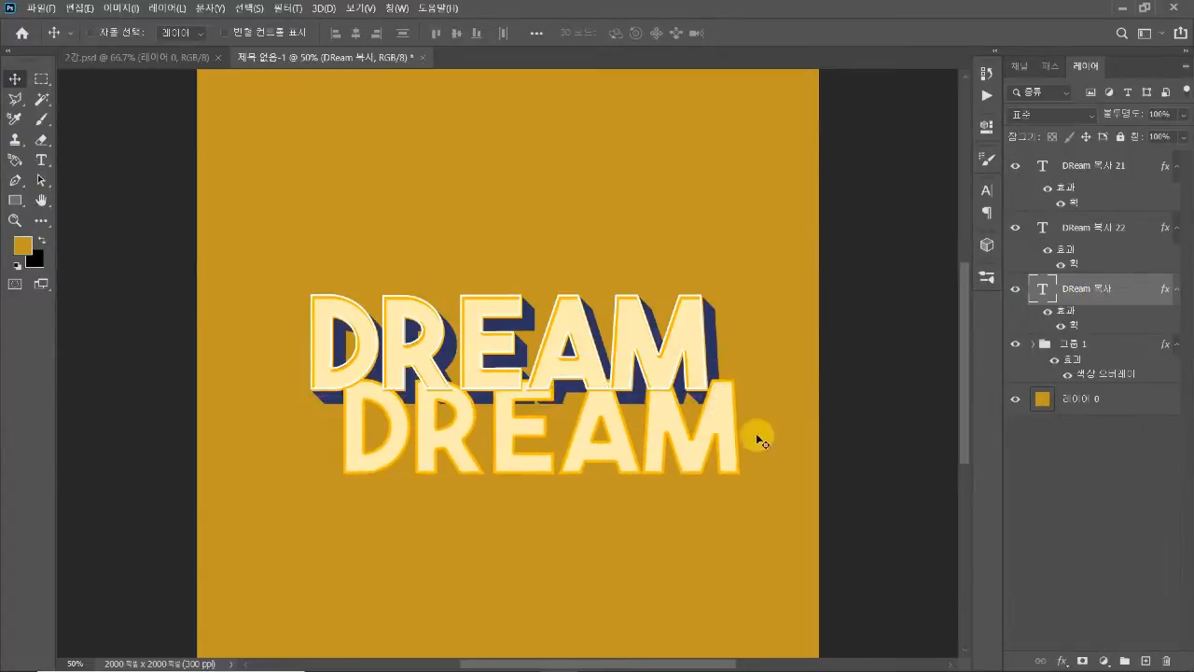
left_click_drag(1104, 295, 1086, 392)
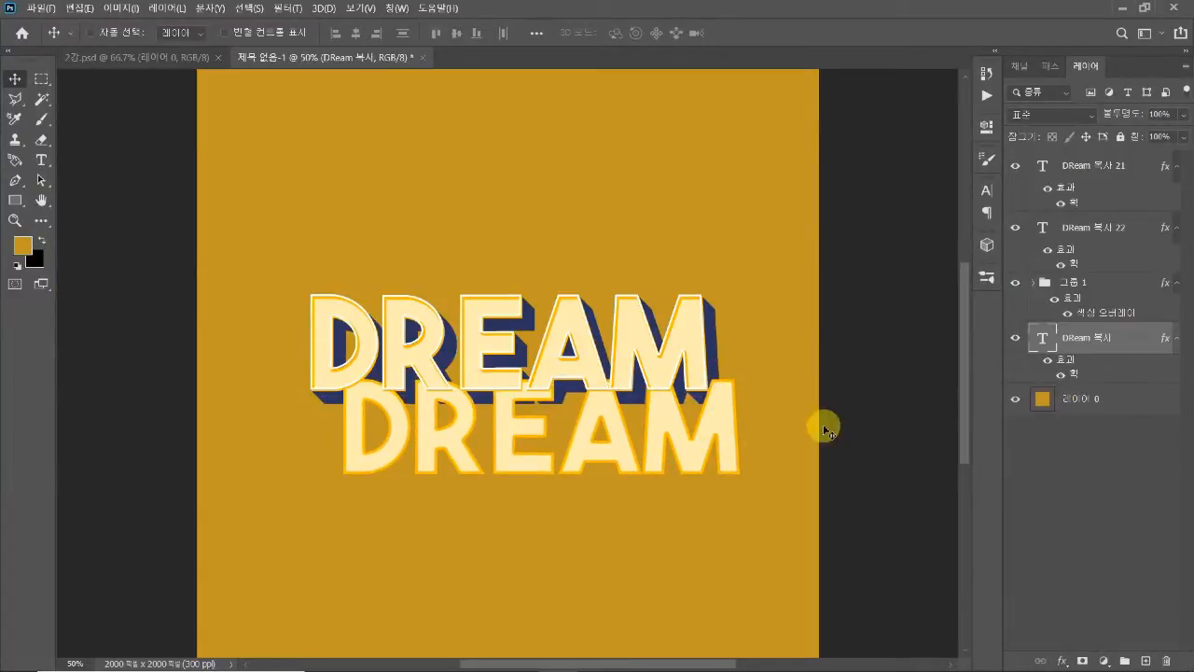
left_click_drag(719, 454, 692, 381)
left_click_drag(669, 424, 804, 396)
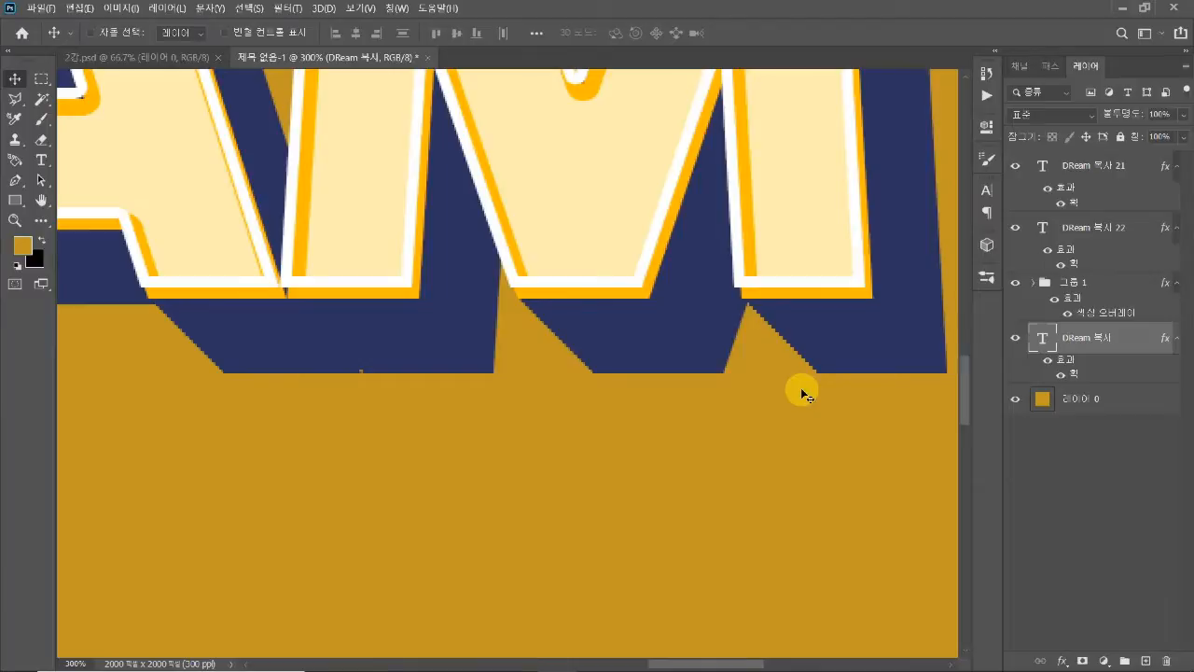
Remove the Stroke effect from the DREAM text layer below the extrusion group
key("ctrl+minus")
key("ctrl+minus")
key("ctrl+minus")
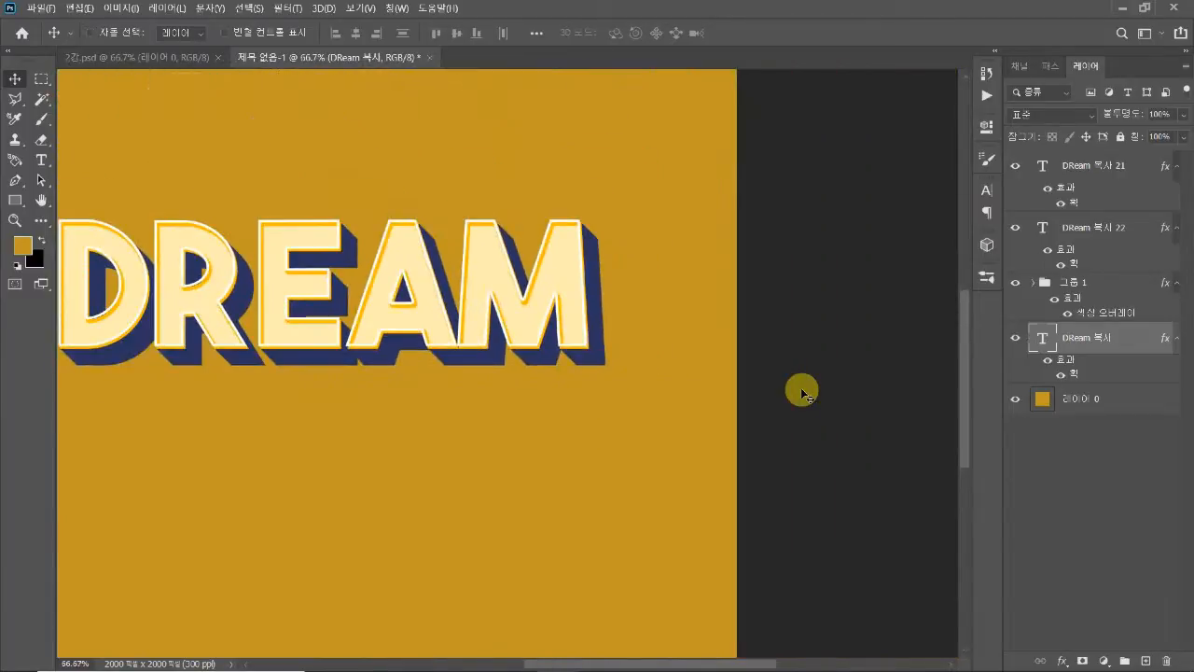
mouse_move(1074, 377)
left_mouse_down()
mouse_move(1160, 400)
mouse_move(1168, 662)
left_mouse_up()
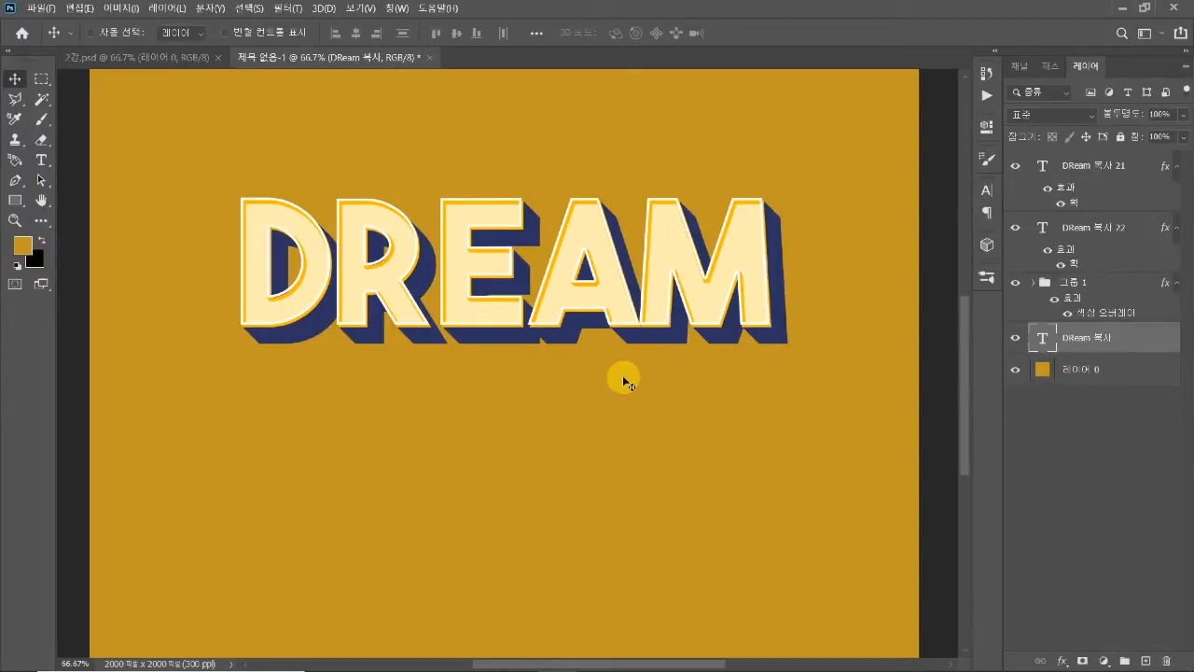
Try nudging the DREAM layer below the extrusion group downward and toggle its visibility to check its placement
key("shift+Down")
key("shift+Down")
key("shift+Down")
key("shift+Down")
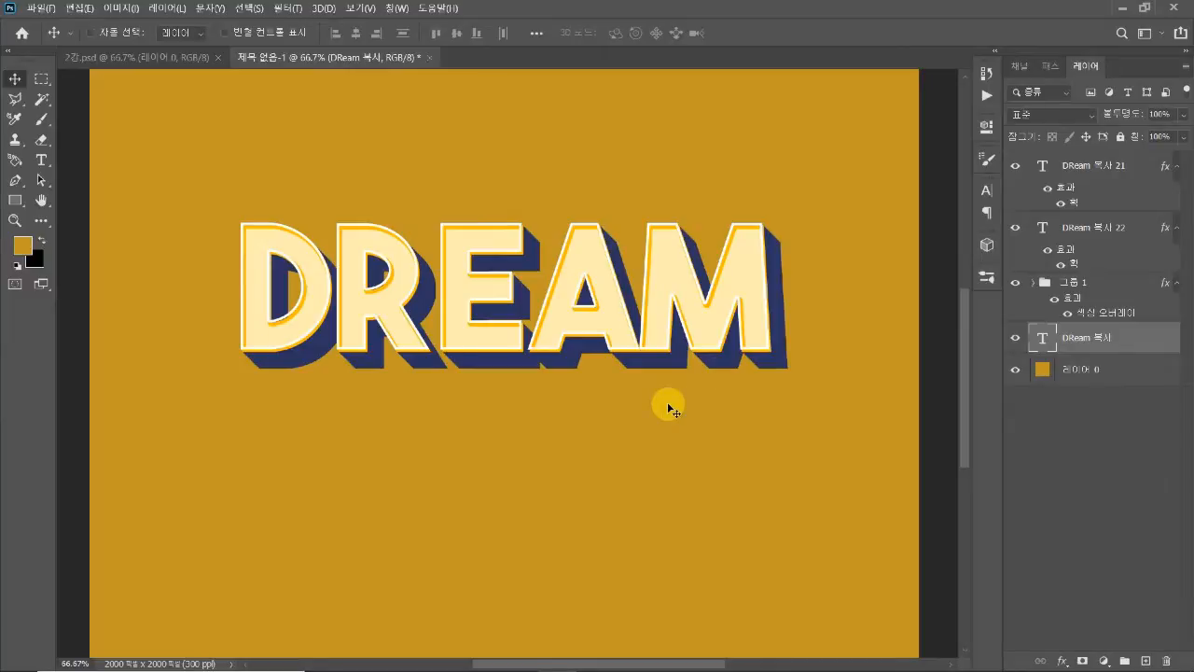
left_click(1015, 341)
left_click(1015, 342)
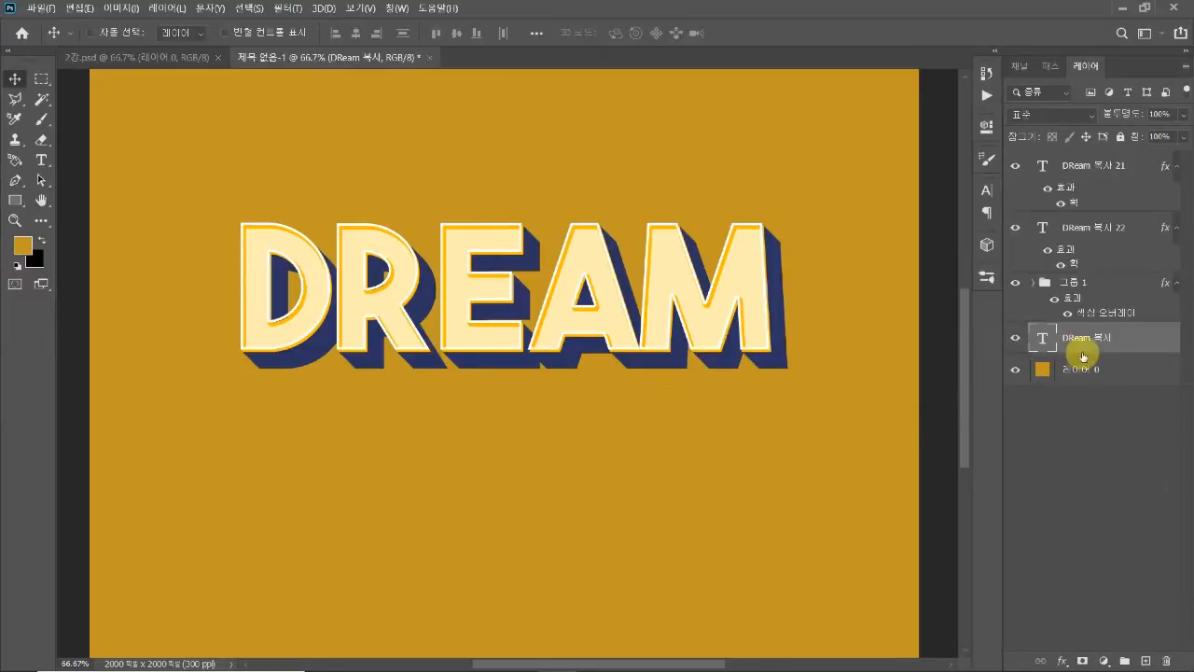
Duplicate the unstroked DREAM layer below the extrusion group and toggle the copy's visibility to check it
key("ctrl+j")
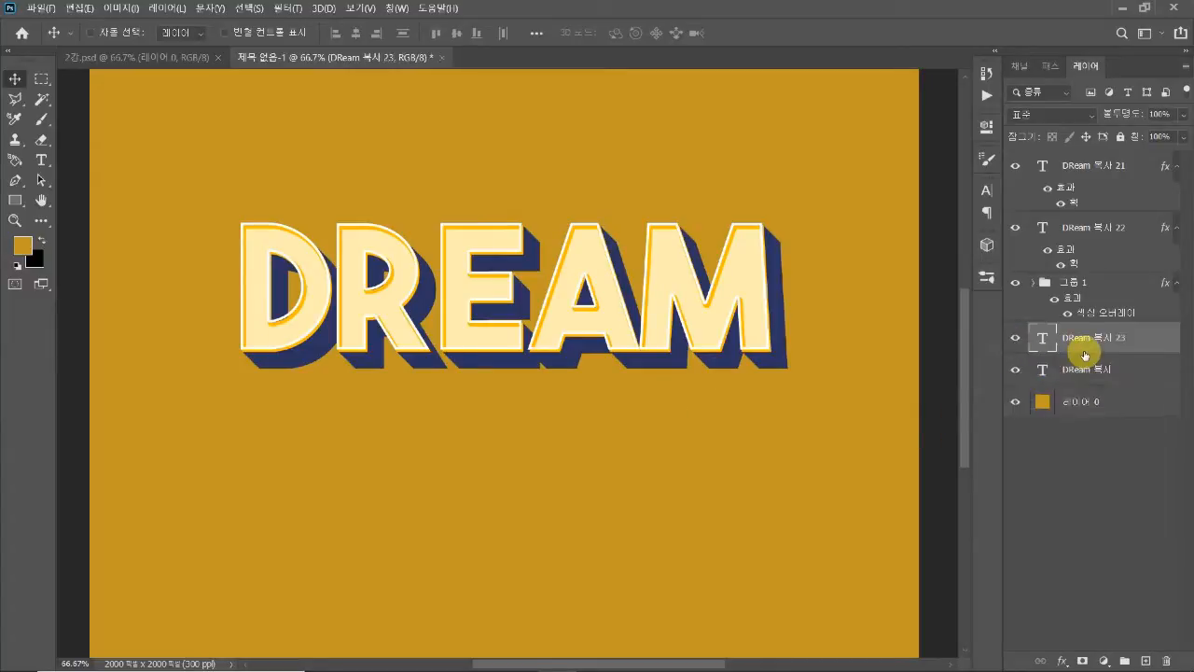
left_click(1017, 338)
left_click(1018, 339)
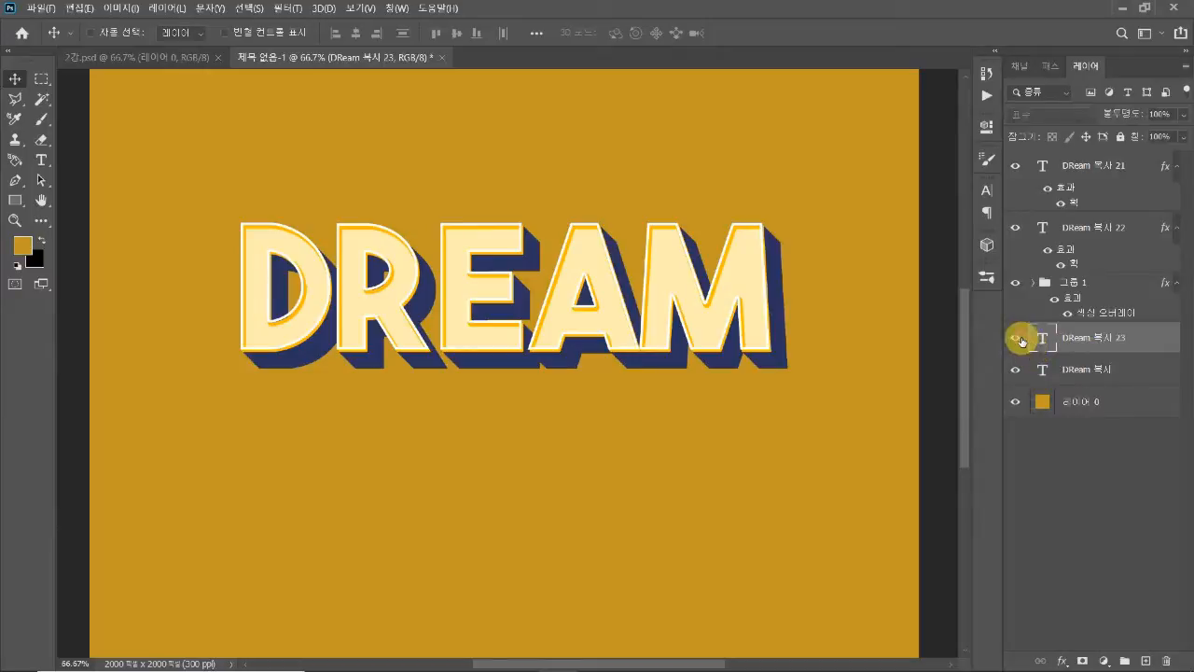
Group the lowest DREAM text layer by itself and nudge the text slightly left and down with Free Transform
left_click(1116, 380)
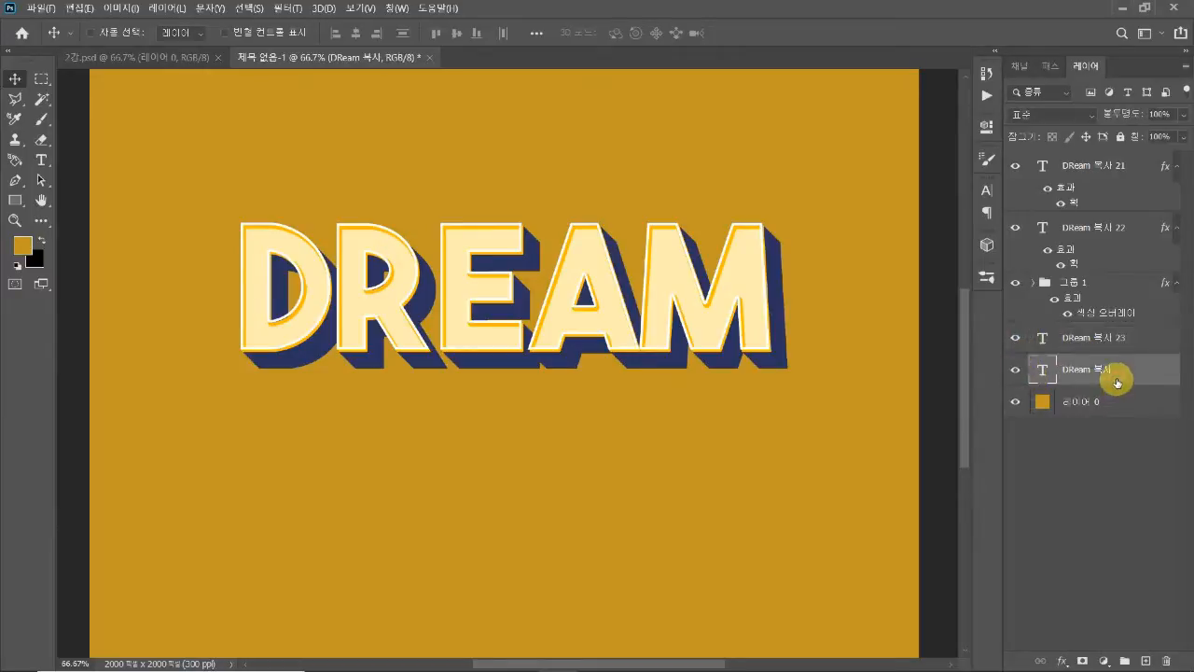
key("ctrl+g")
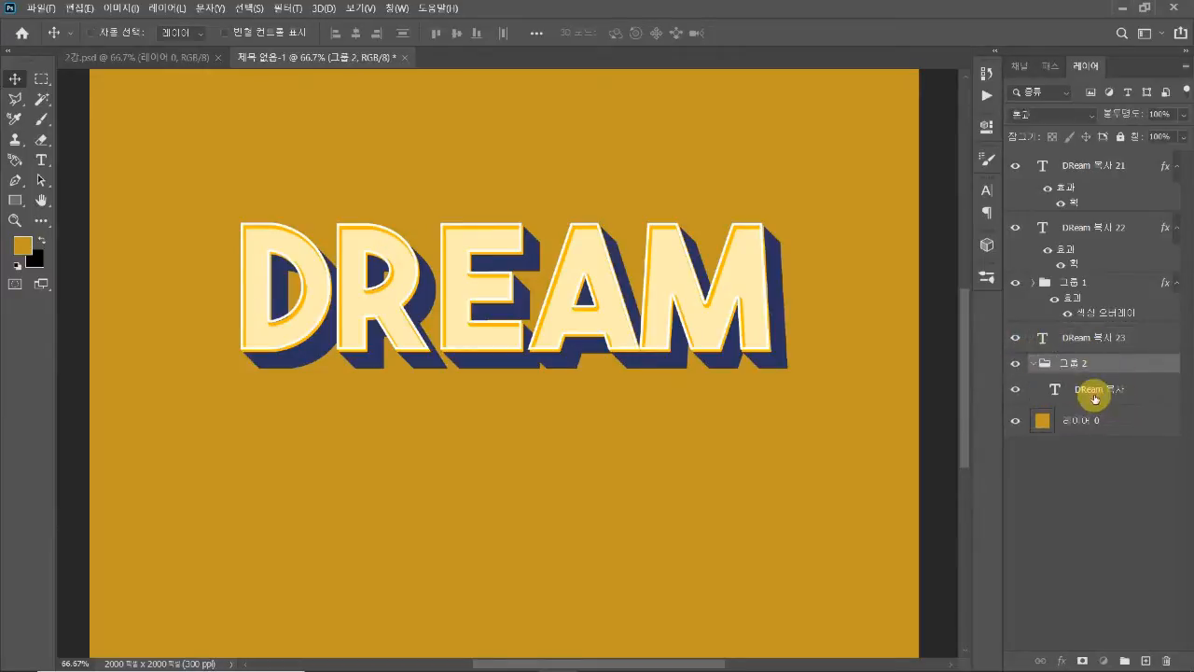
left_click(1096, 396)
key("ctrl+t")
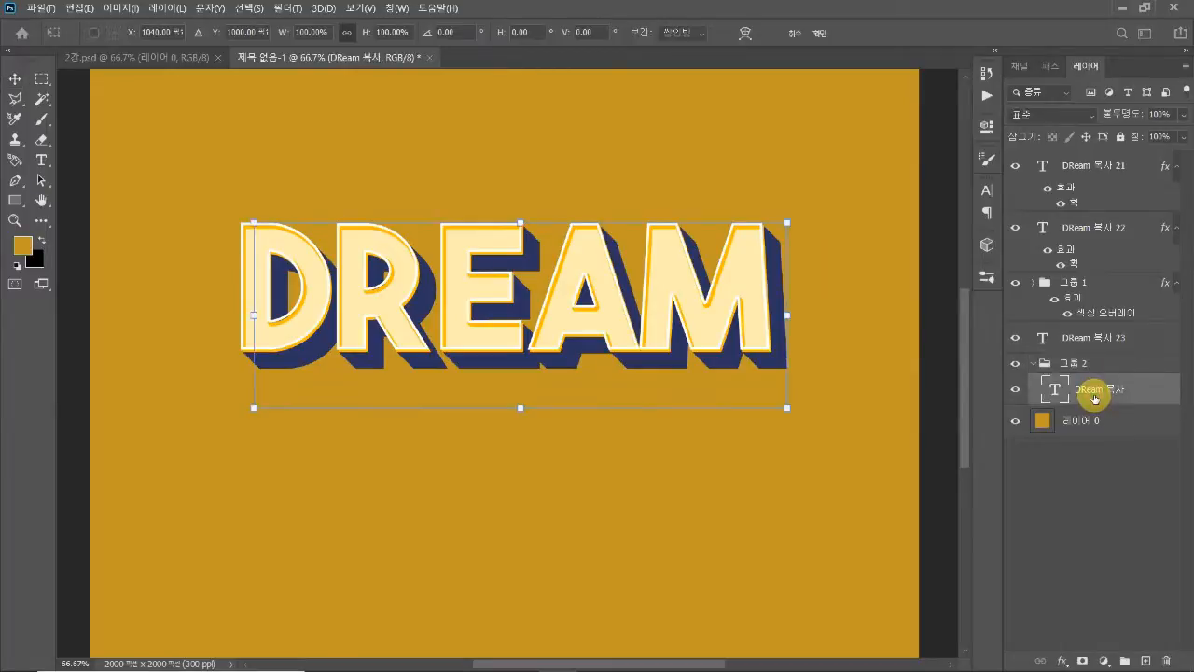
key("Left")
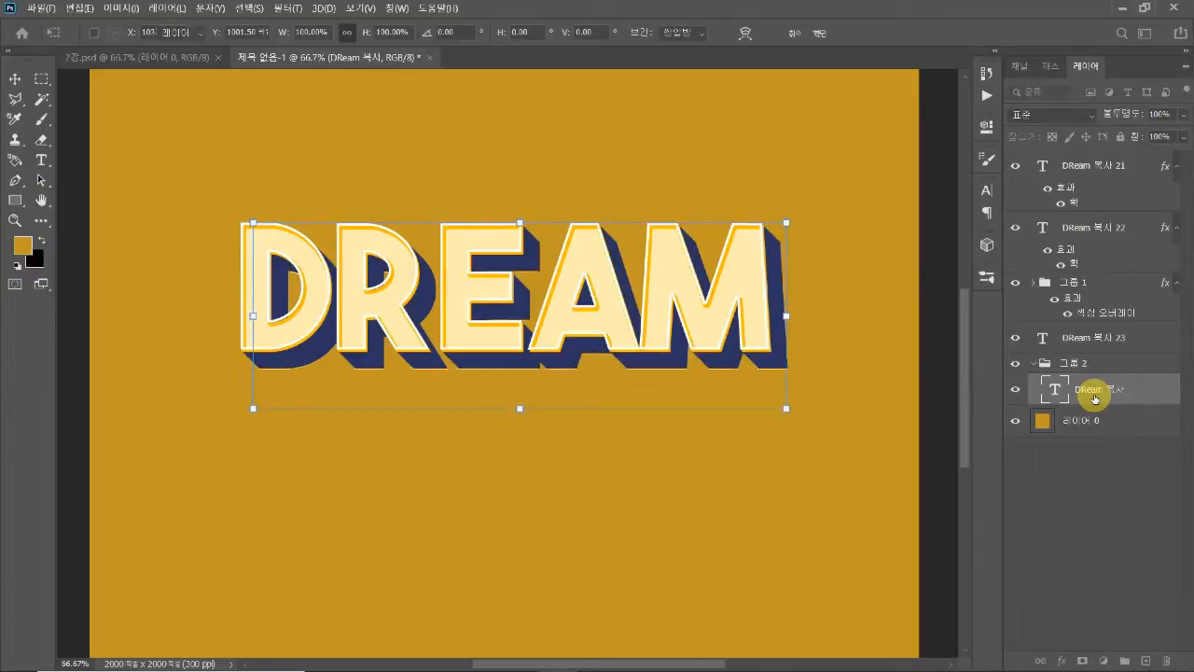
key("Return")
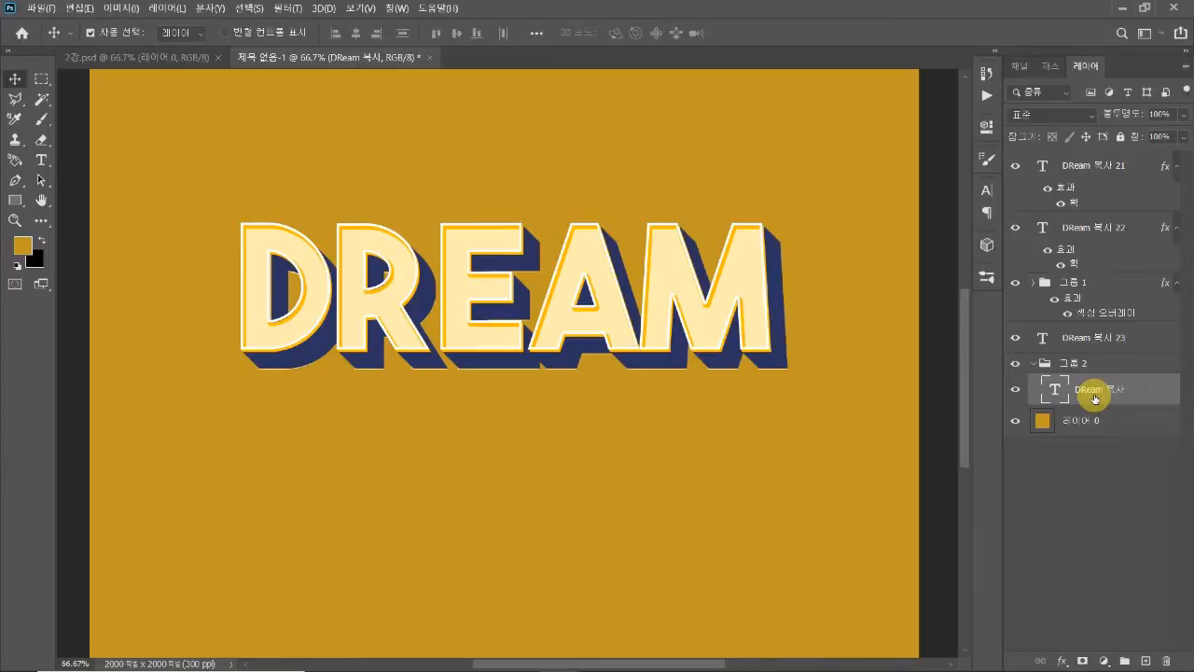
Repeat the nudge as duplicated copies inside Group 2, up to DREAM copy 61, to build a long extrusion toward the lower left
key("ctrl+alt+shift+t")
key("ctrl+alt+shift+t")
key("ctrl+alt+shift+t")
key("ctrl+alt+shift+t")
key("ctrl+alt+shift+t")
key("ctrl+alt+shift+t")
key("ctrl+alt+shift+t")
key("ctrl+alt+shift+t")
key("ctrl+alt+shift+t")
key("ctrl+alt+shift+t")
key("ctrl+alt+shift+t")
key("ctrl+alt+shift+t")
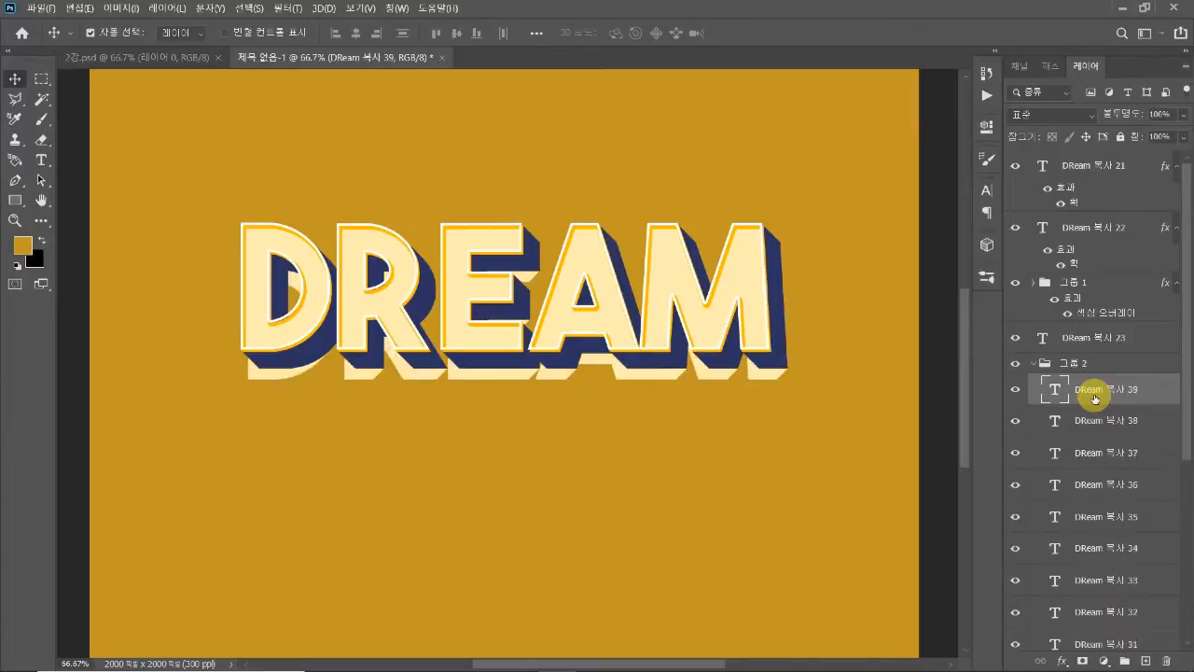
key("ctrl+alt+shift+t")
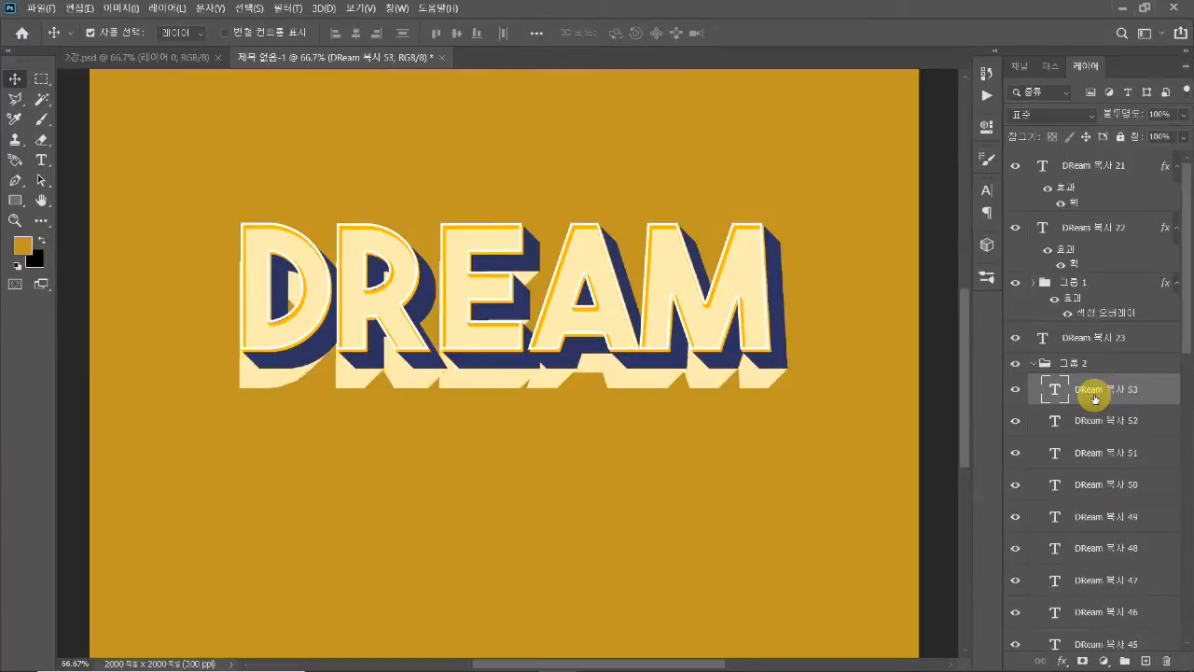
key("alt+Left")
key("alt+Left")
key("Left")
key("Down")
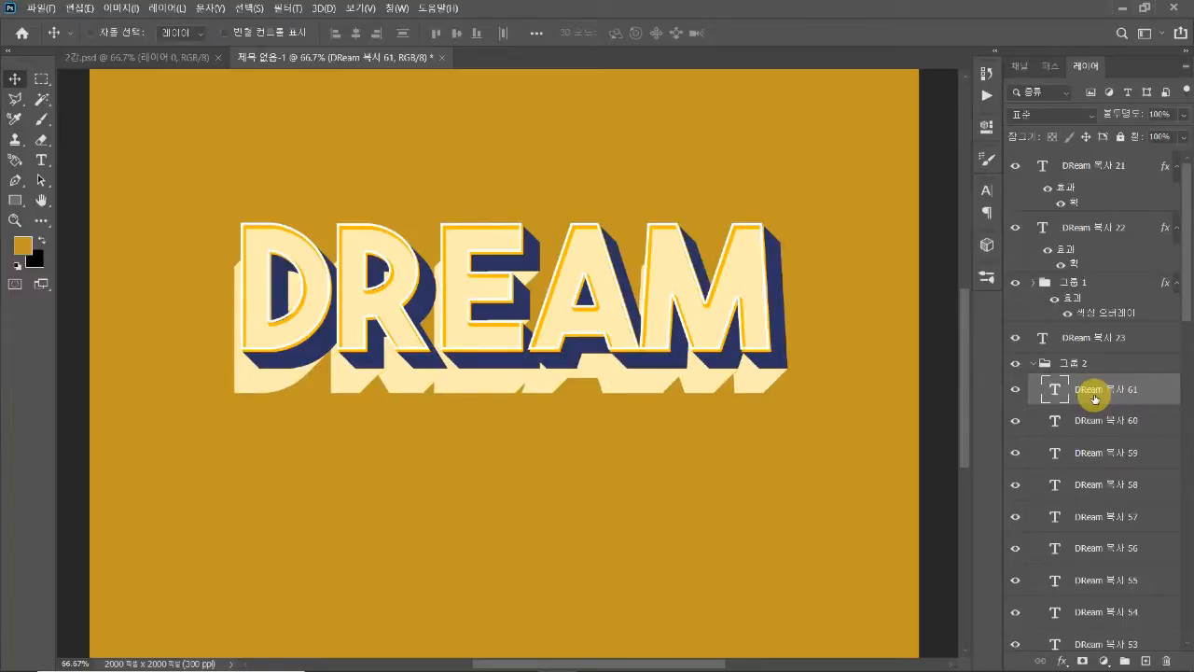
Collapse Group 2 and apply a black (000000) Color Overlay to the whole group
left_click(1042, 364)
left_click(1033, 363)
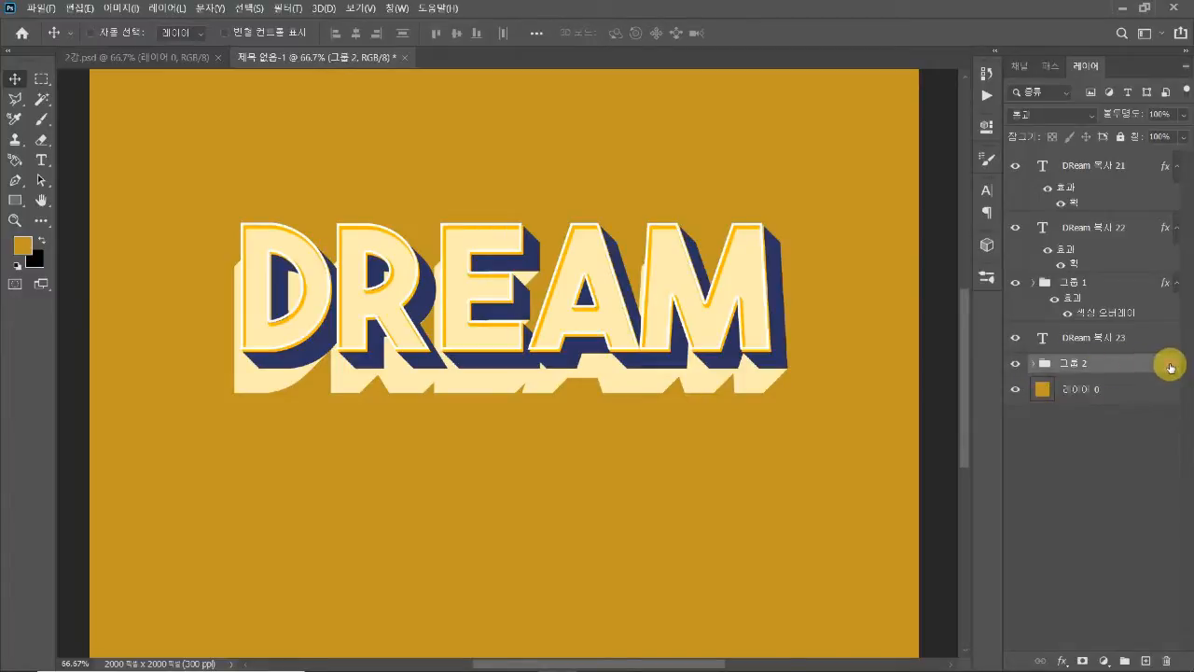
double_click(1172, 367)
left_click_drag(716, 171, 826, 170)
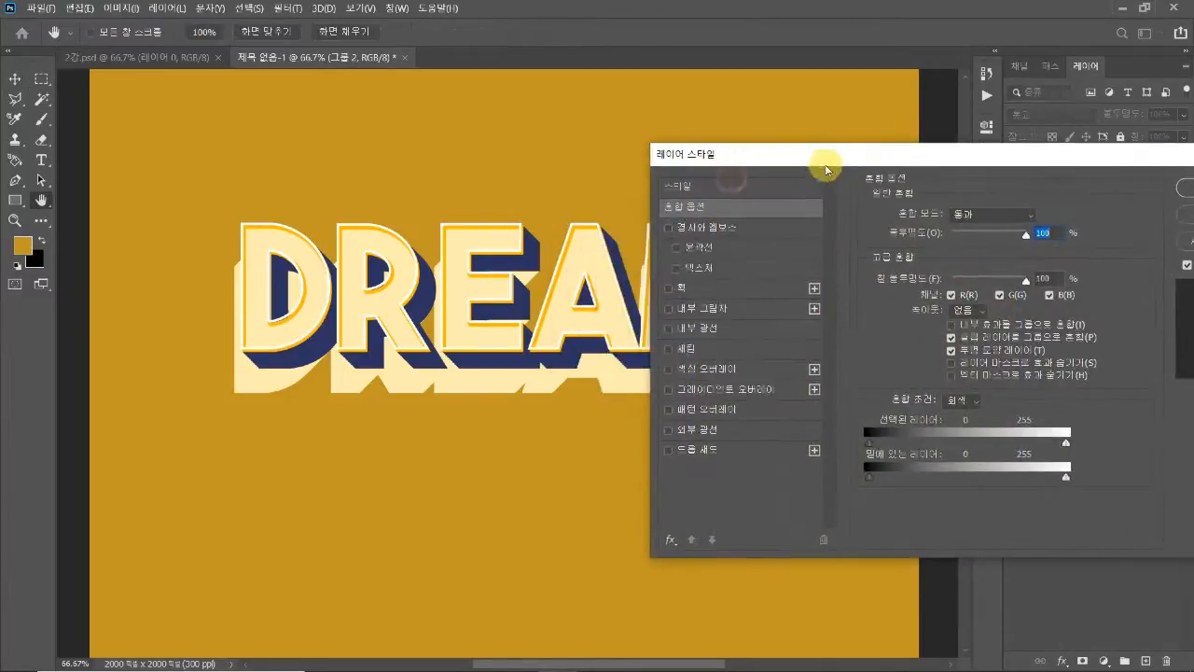
left_click(668, 370)
left_click(758, 373)
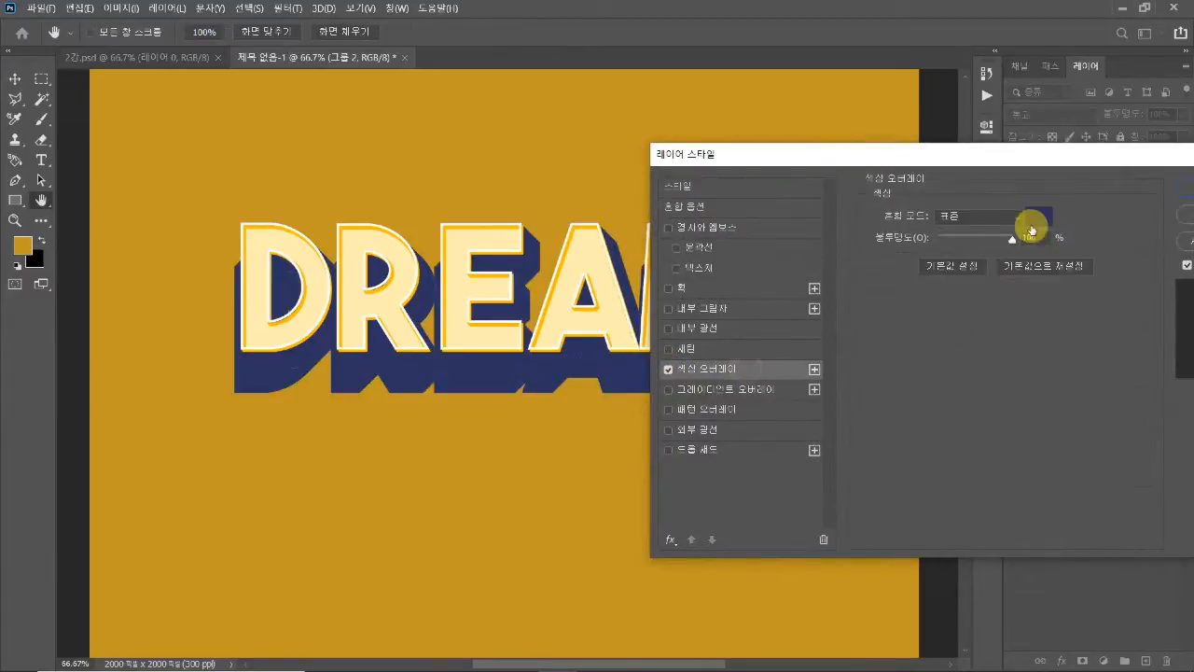
left_click(1036, 219)
left_click_drag(842, 374, 921, 574)
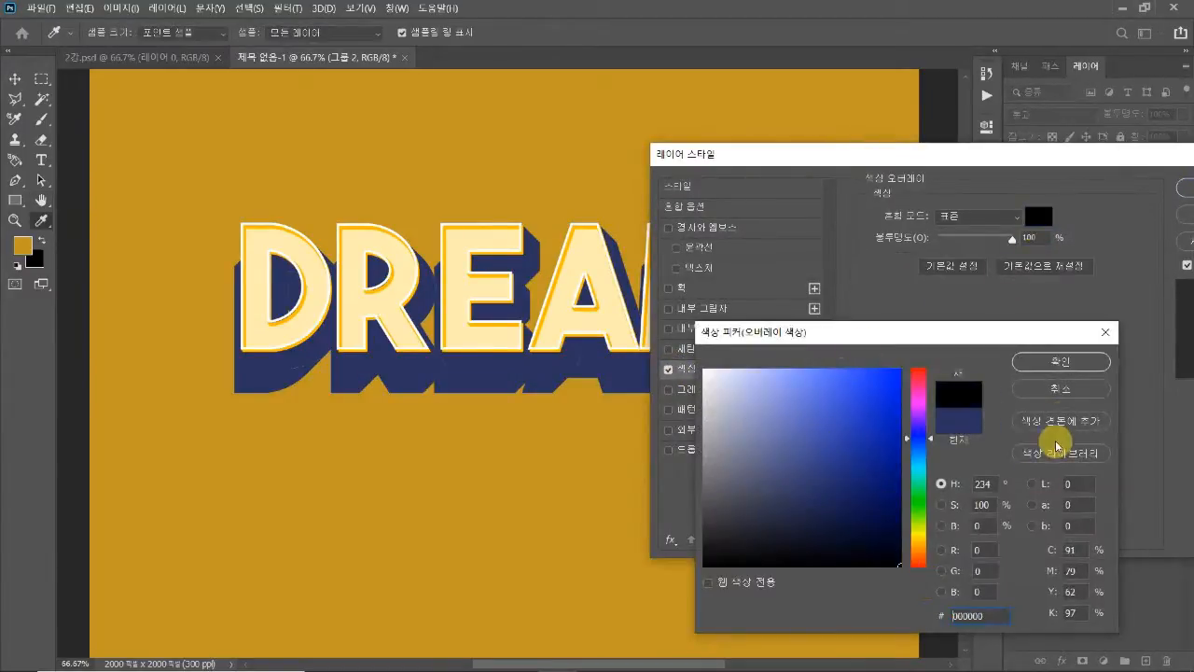
left_click(1069, 368)
left_click_drag(1055, 154, 920, 180)
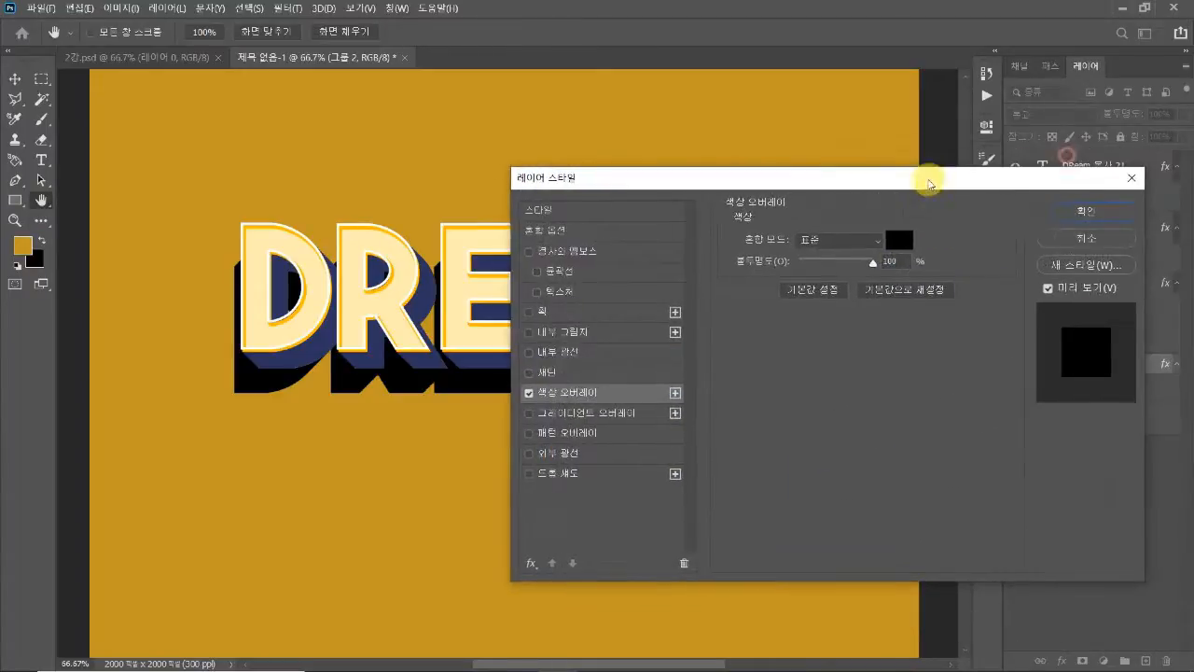
left_click(1063, 215)
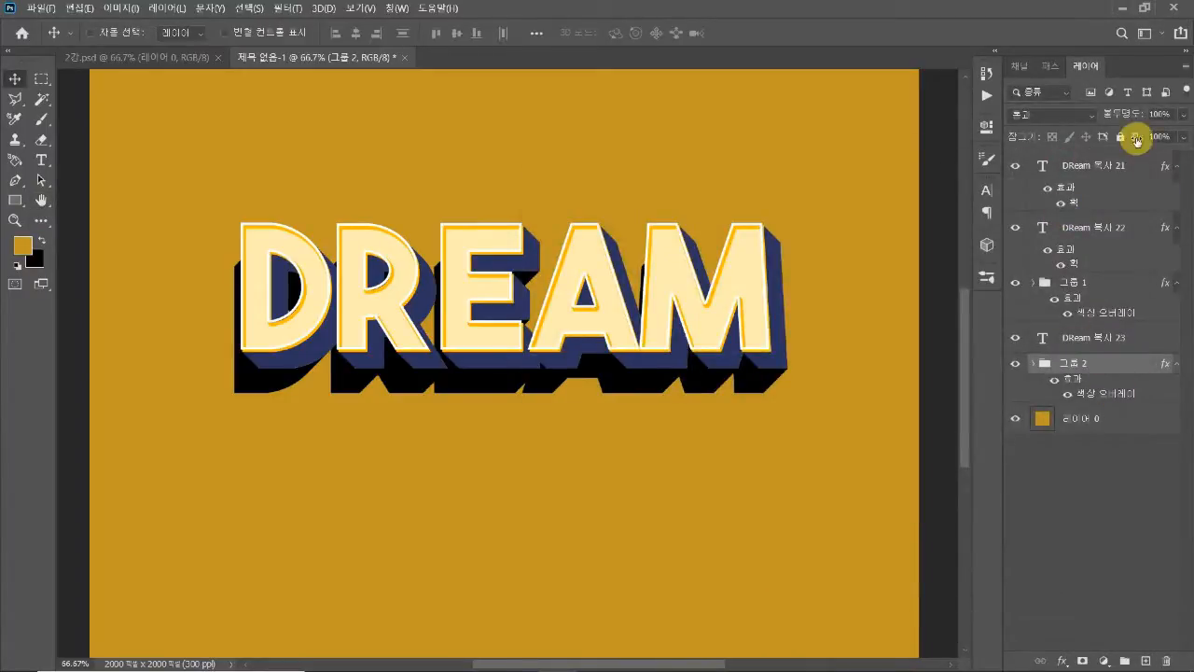
Lower the opacity of Group 2 to 21% for a soft long shadow
left_click_drag(1133, 114, 1067, 115)
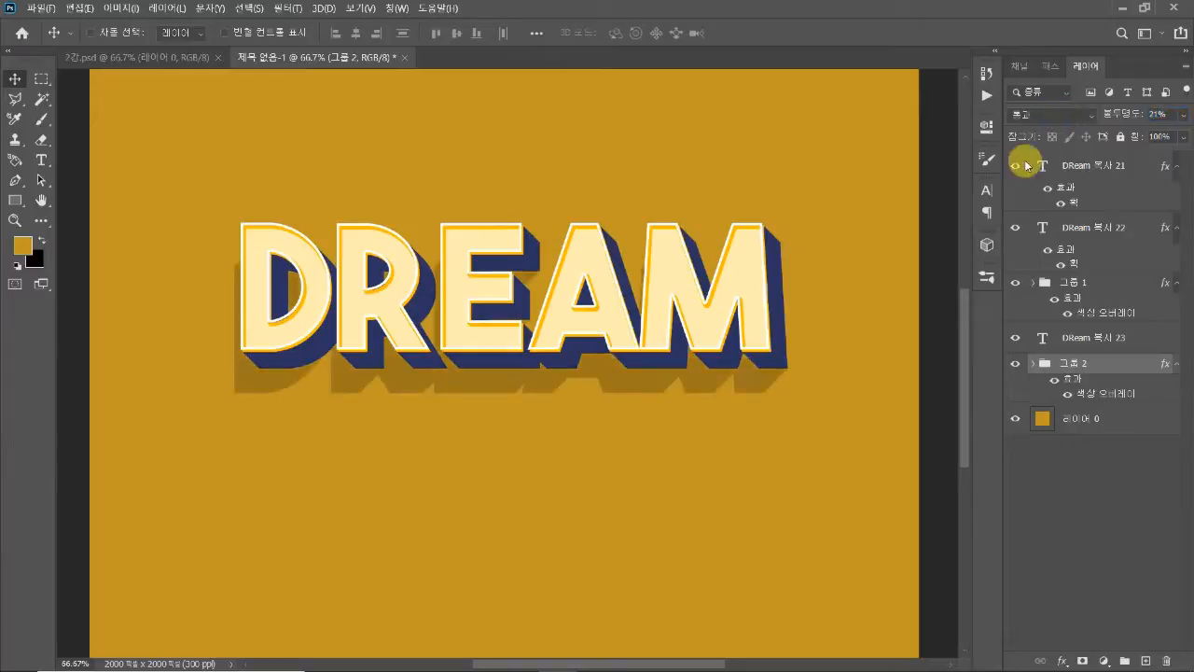
key("ctrl")
key("ctrl+minus")
key("ctrl+minus")
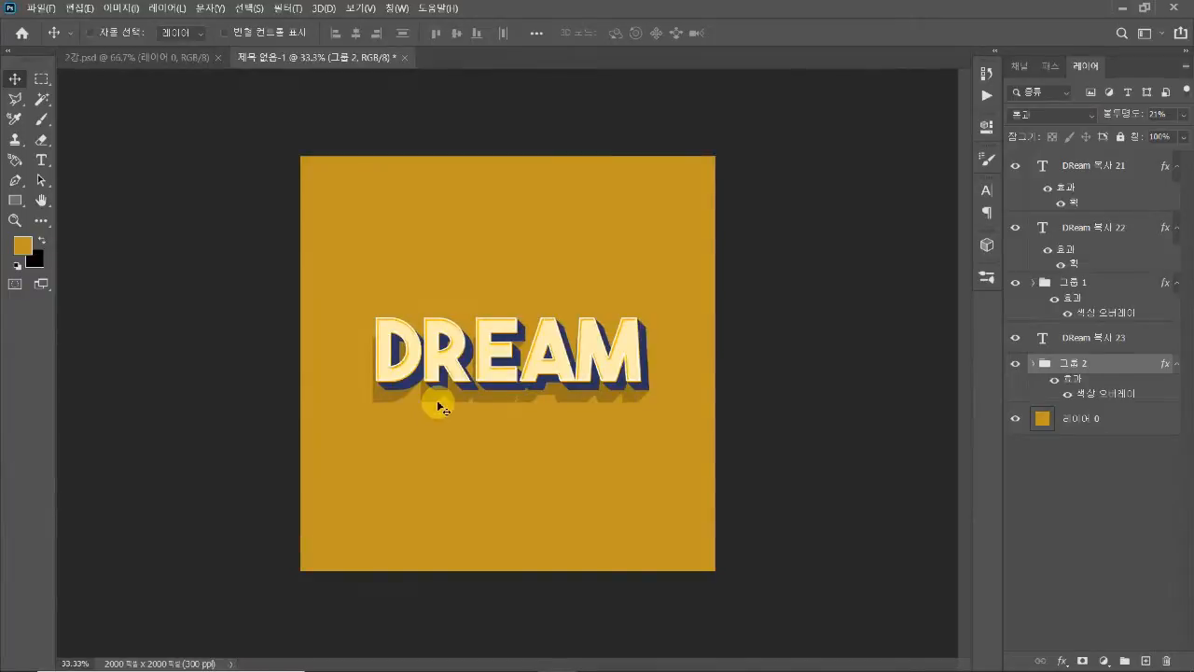
Try raising Group 2 one level in the layer stack, restore its order and inspect the shadow
key("ctrl+bracketright")
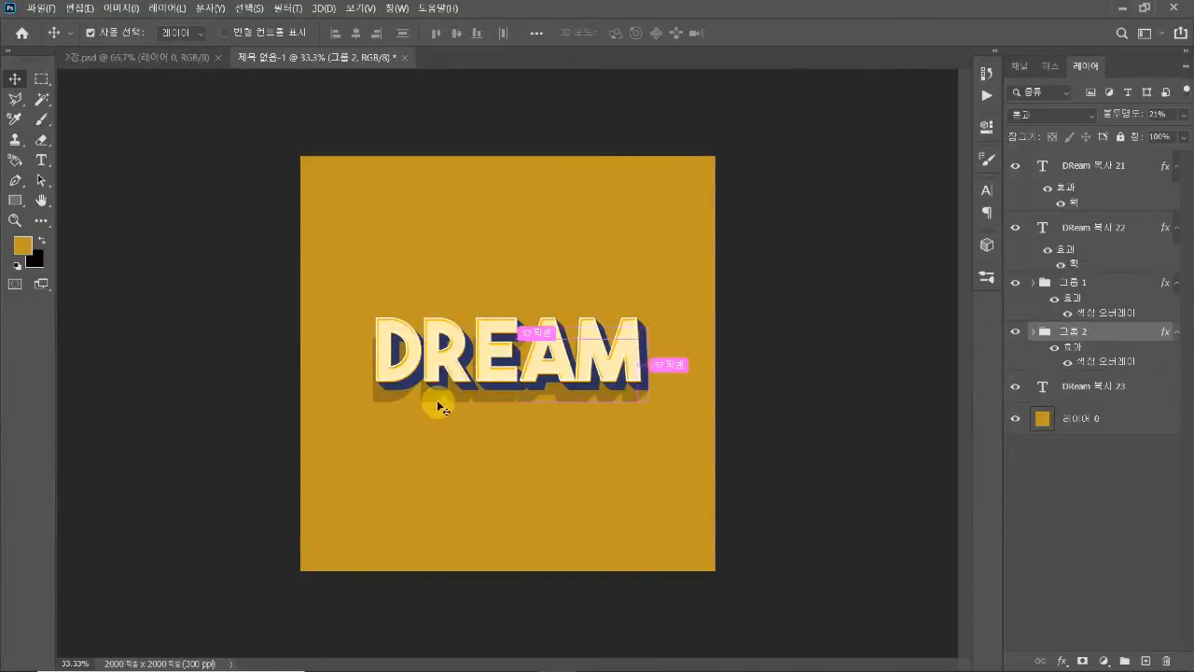
key("ctrl+bracketleft")
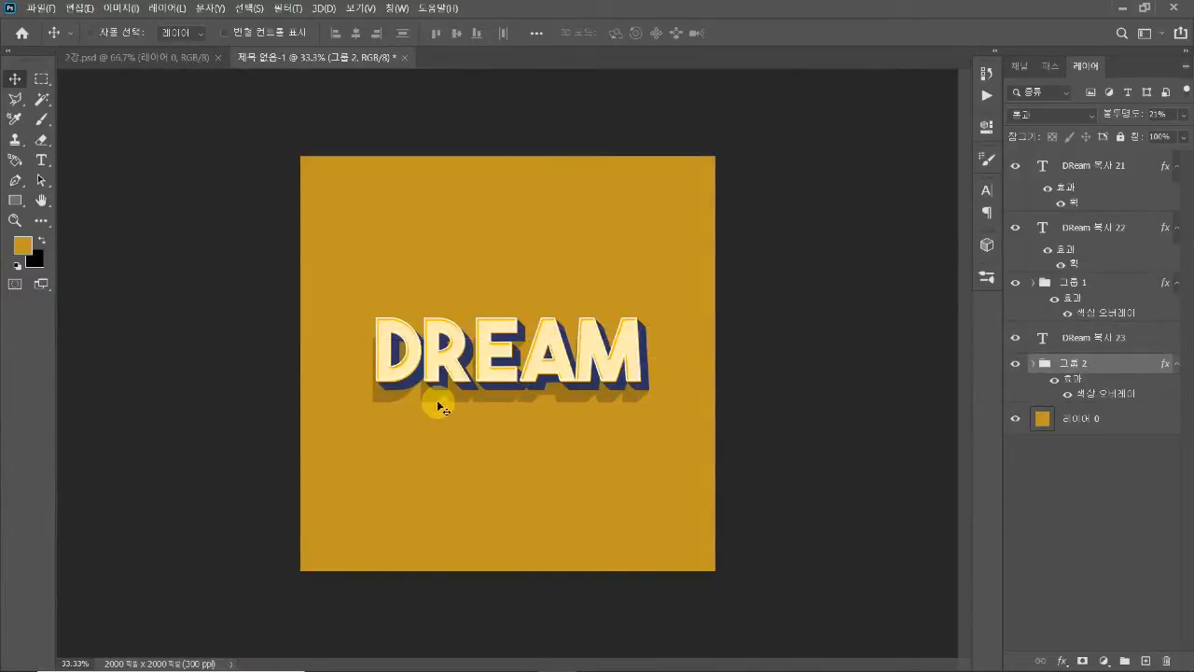
key("ctrl+plus")
key("ctrl+plus")
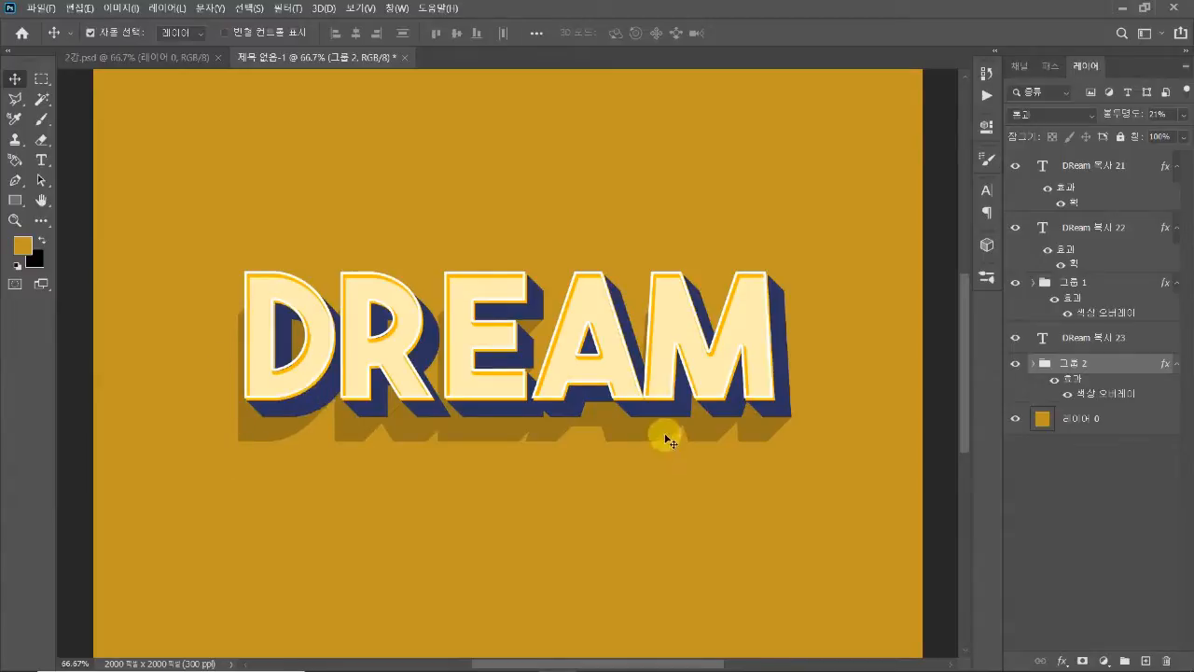
key("ctrl+minus")
key("ctrl+minus")
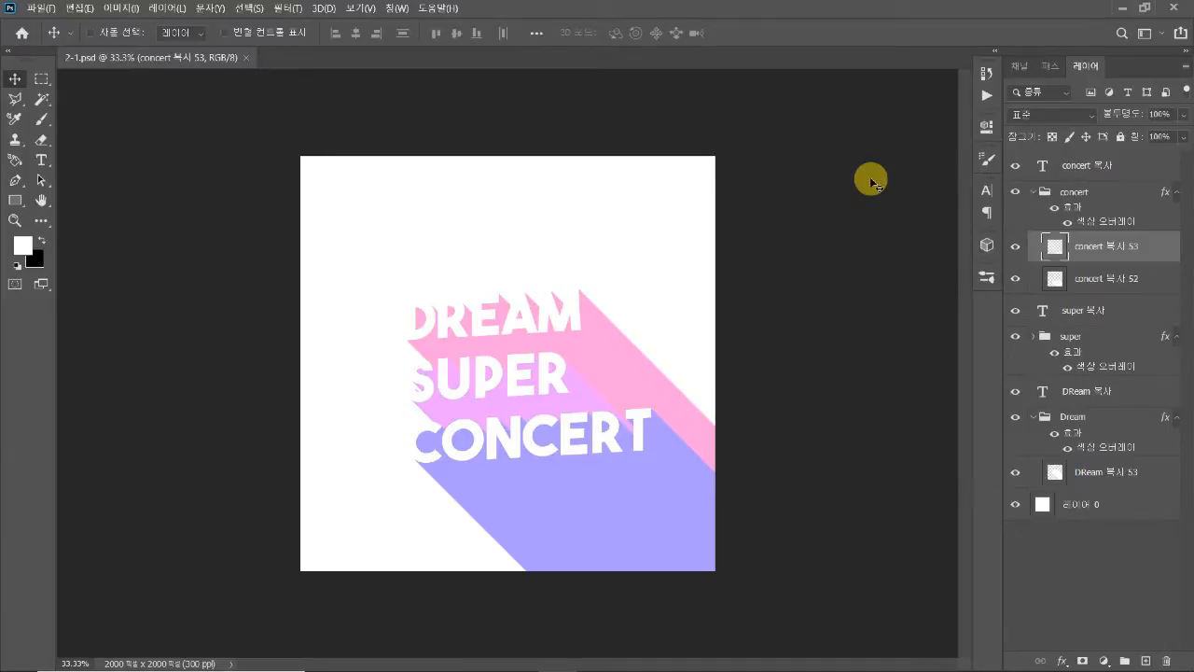
Create a new 2000 x 2000 pixel RGB document at 300 pixels per inch with a white background
left_click(41, 9)
left_click(51, 24)
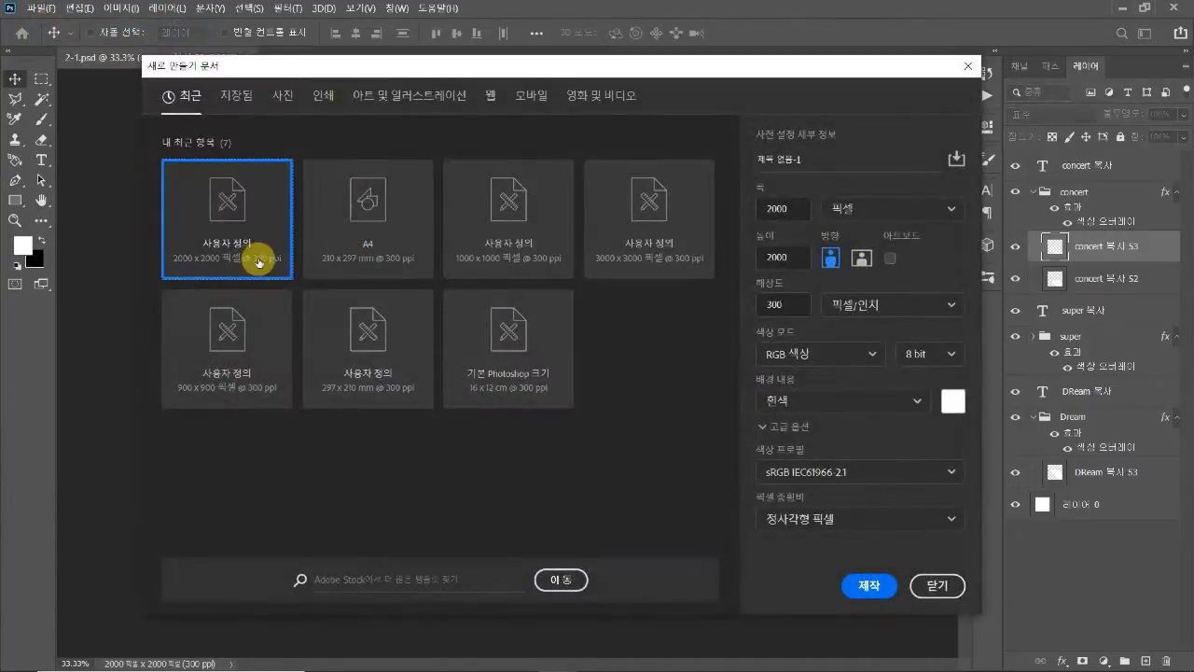
double_click(803, 211)
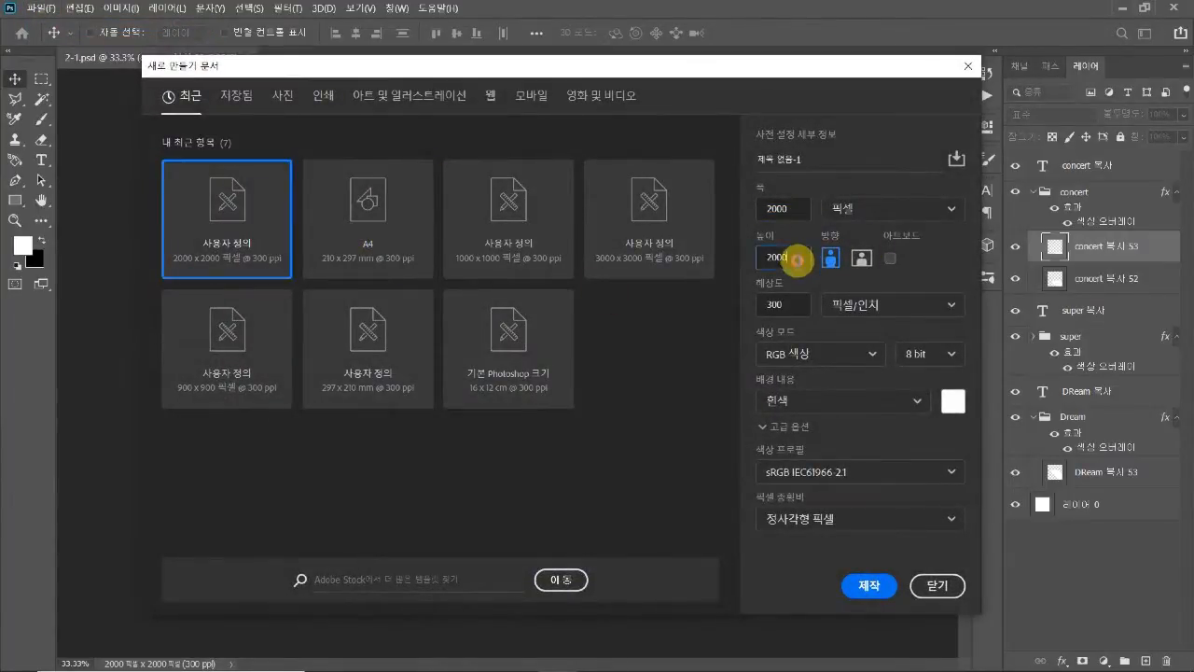
left_click(792, 304)
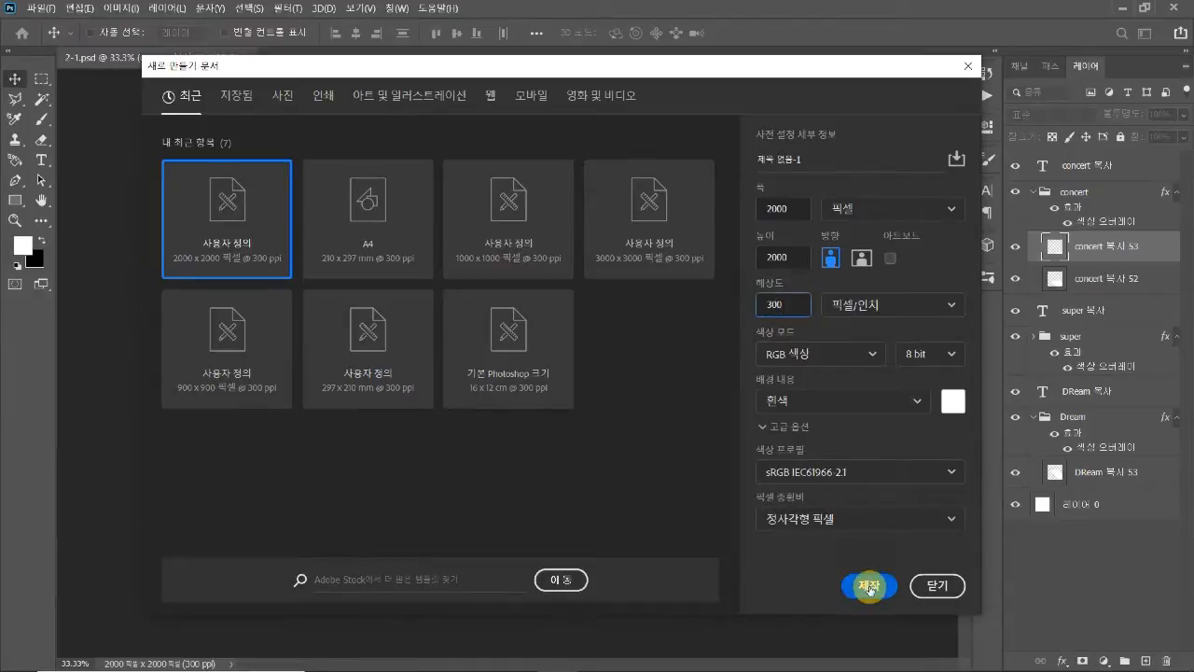
left_click(883, 584)
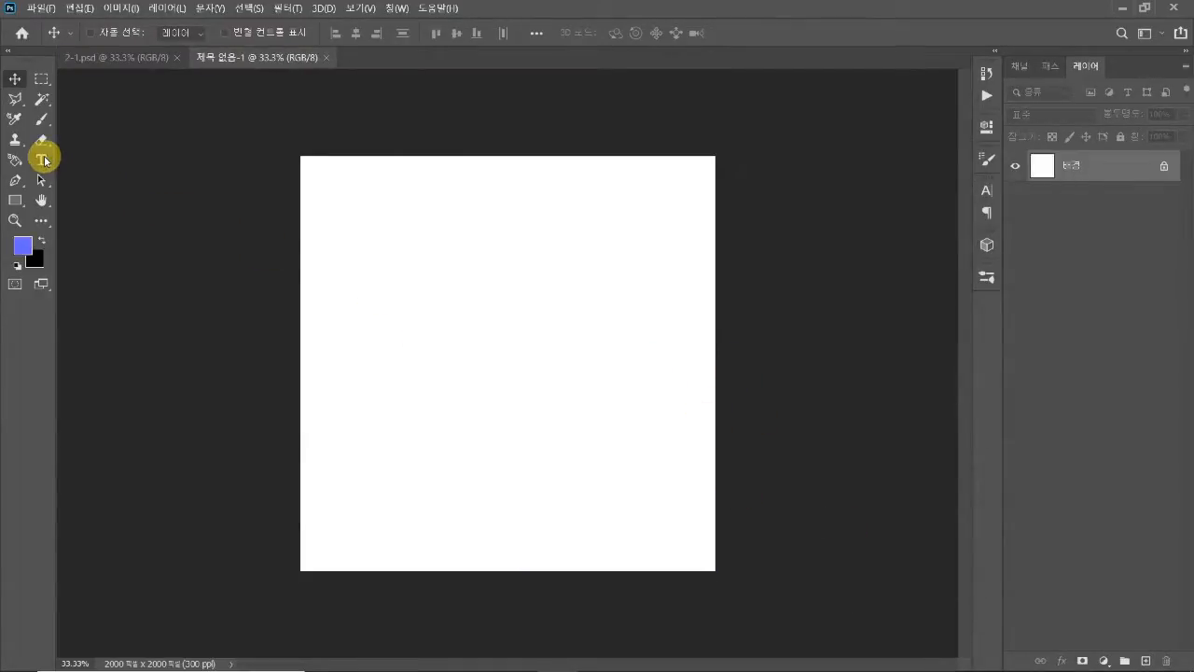
Add the text DREAM in The Bold Font above the canvas centre and scale it to about 268%
left_click(43, 160)
left_click(470, 325)
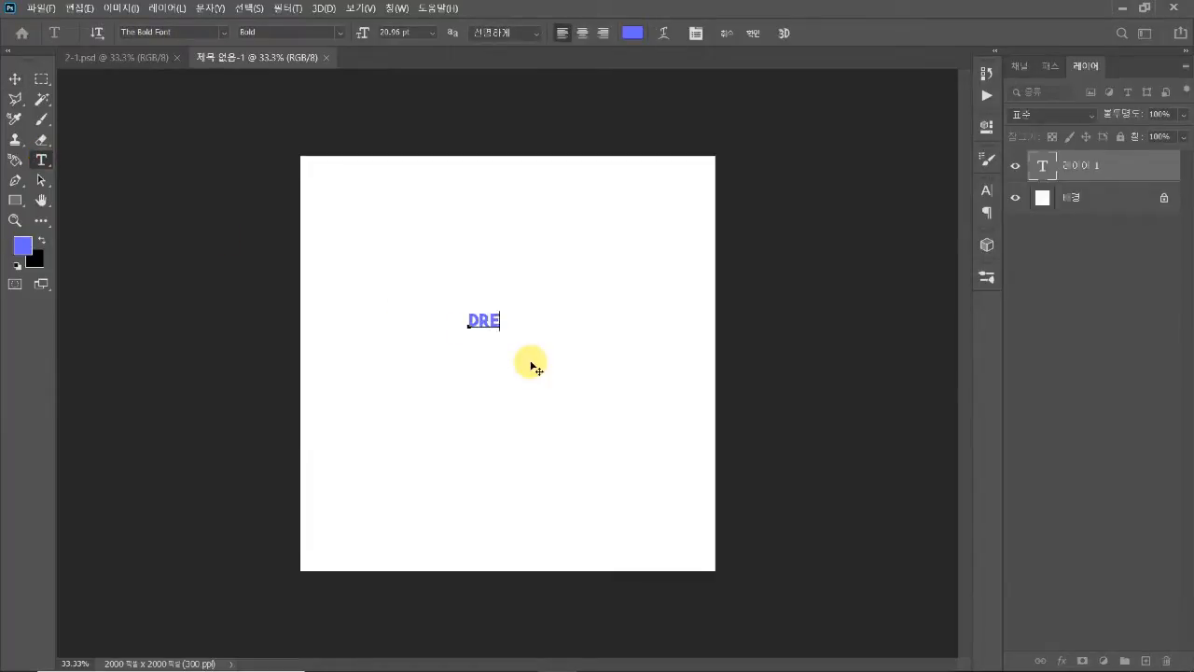
left_click(14, 78)
key("ctrl+t")
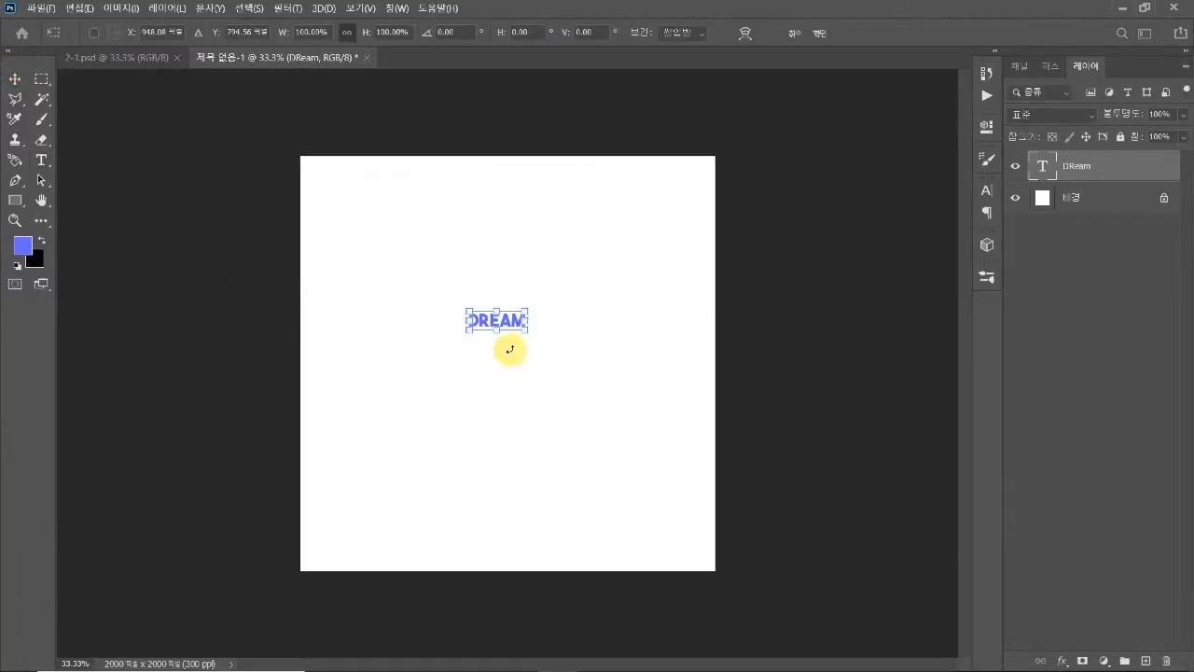
left_click_drag(502, 334, 532, 321)
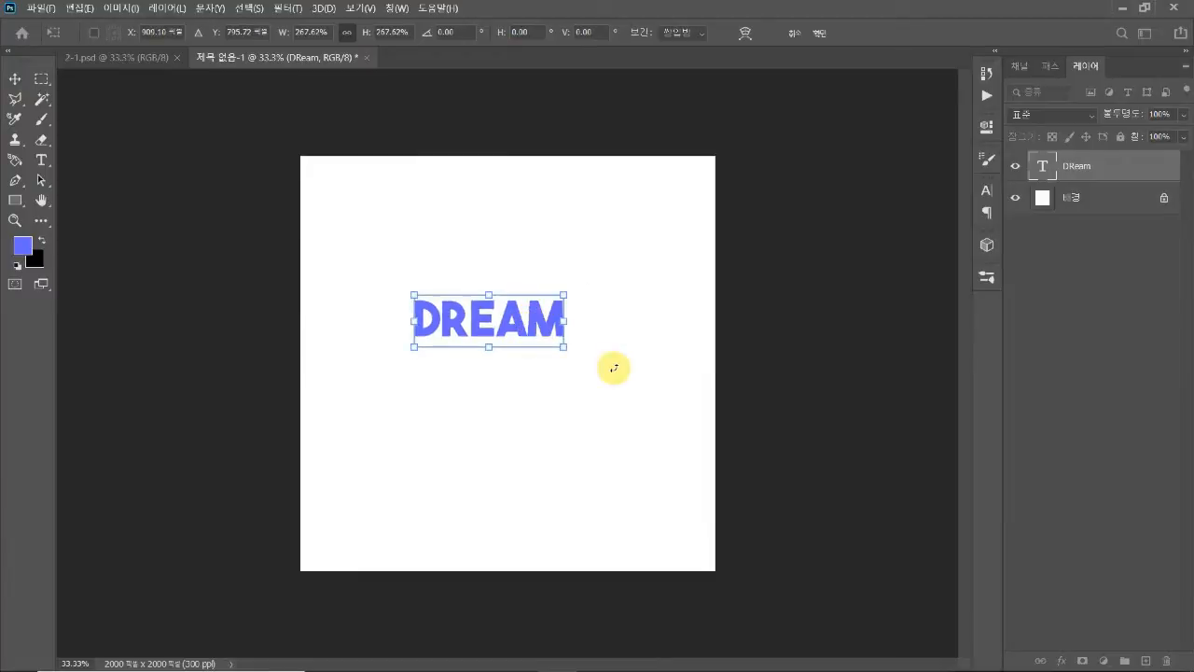
key("Return")
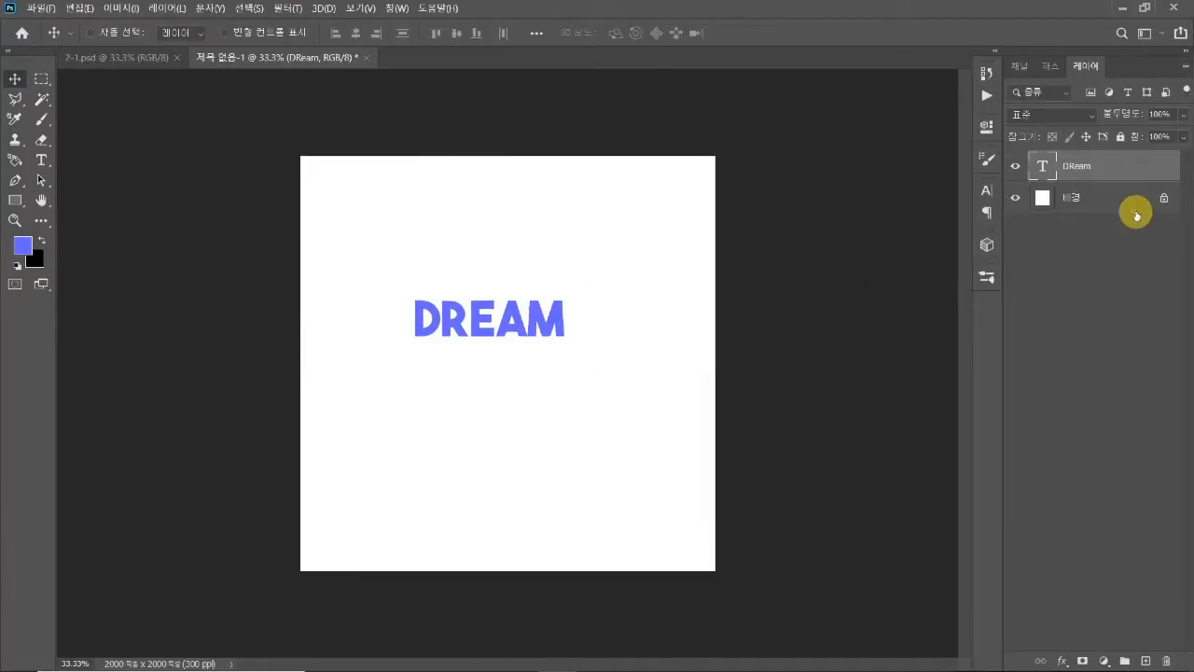
Unlock the background layer and fill it with a light grey foreground colour
left_click(1164, 198)
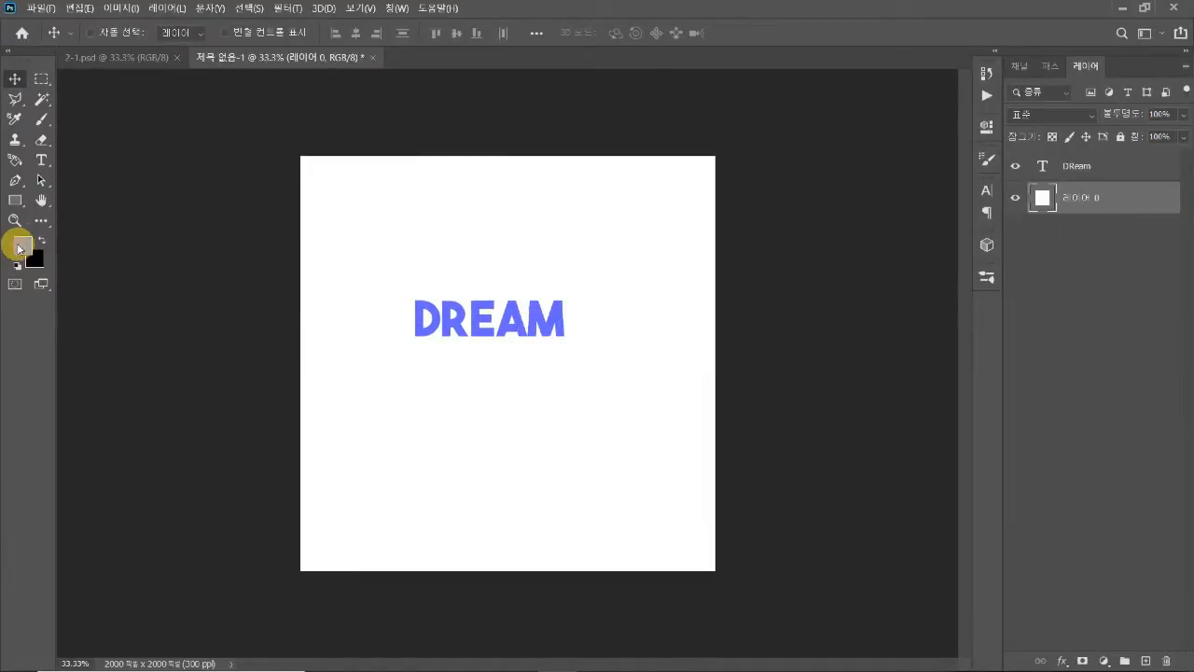
left_click(21, 246)
left_click_drag(662, 373, 640, 320)
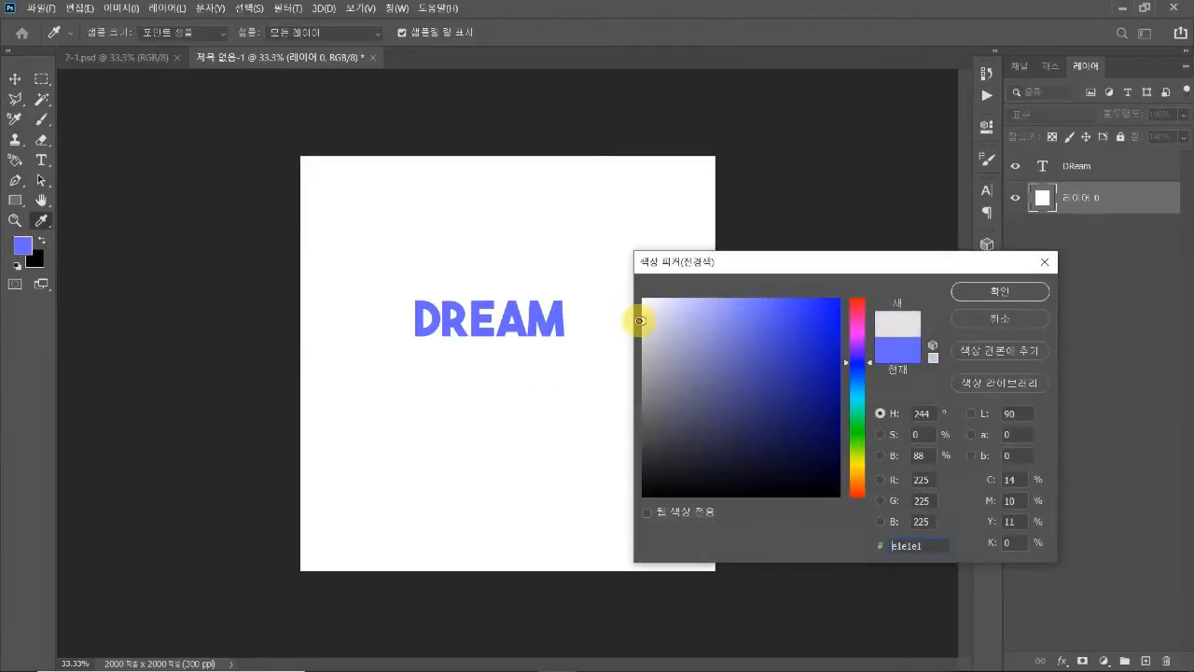
left_click(1000, 292)
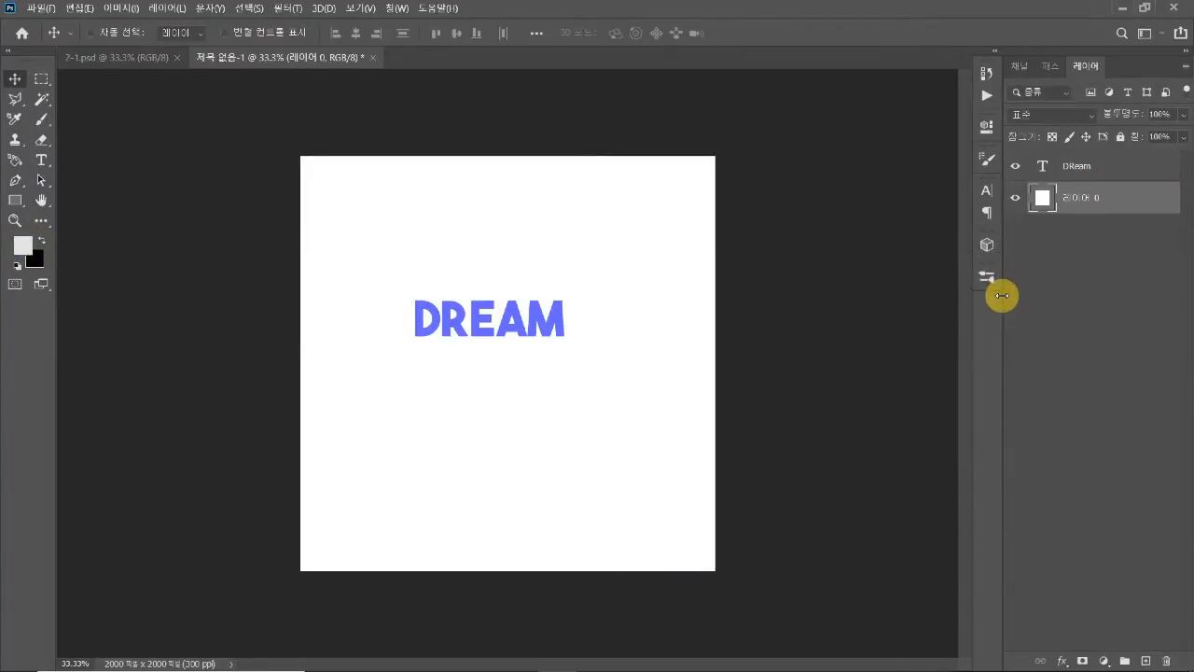
key("alt+Delete")
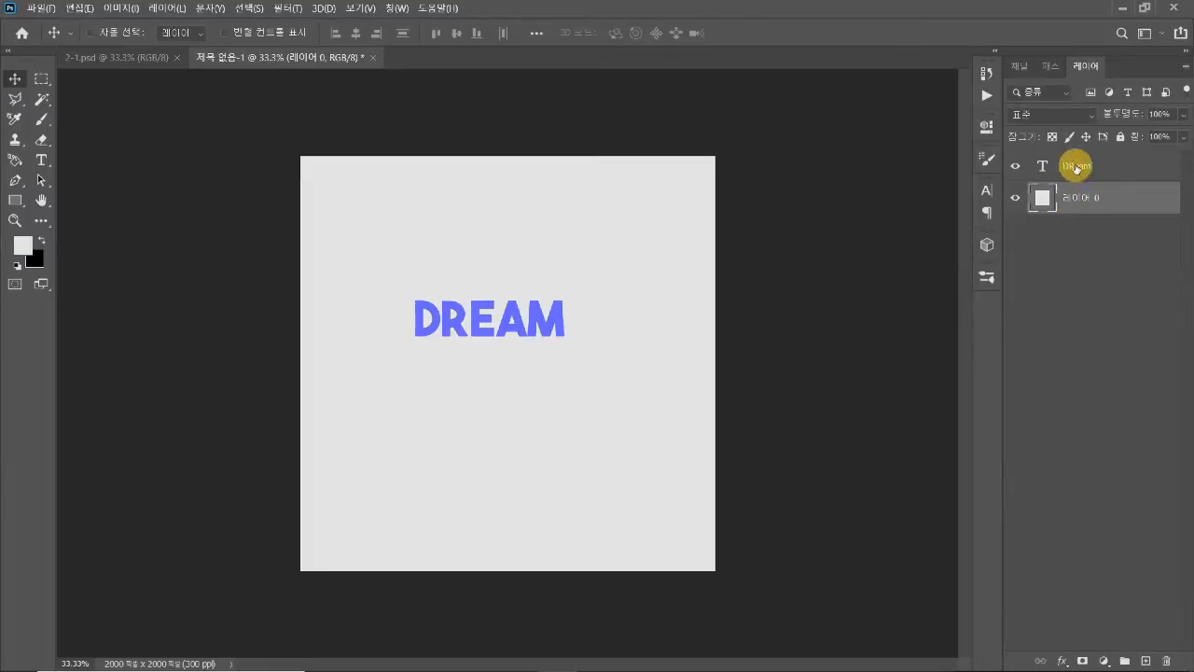
Change the DREAM text colour to white (ffffff)
left_click(1073, 166)
left_click(987, 193)
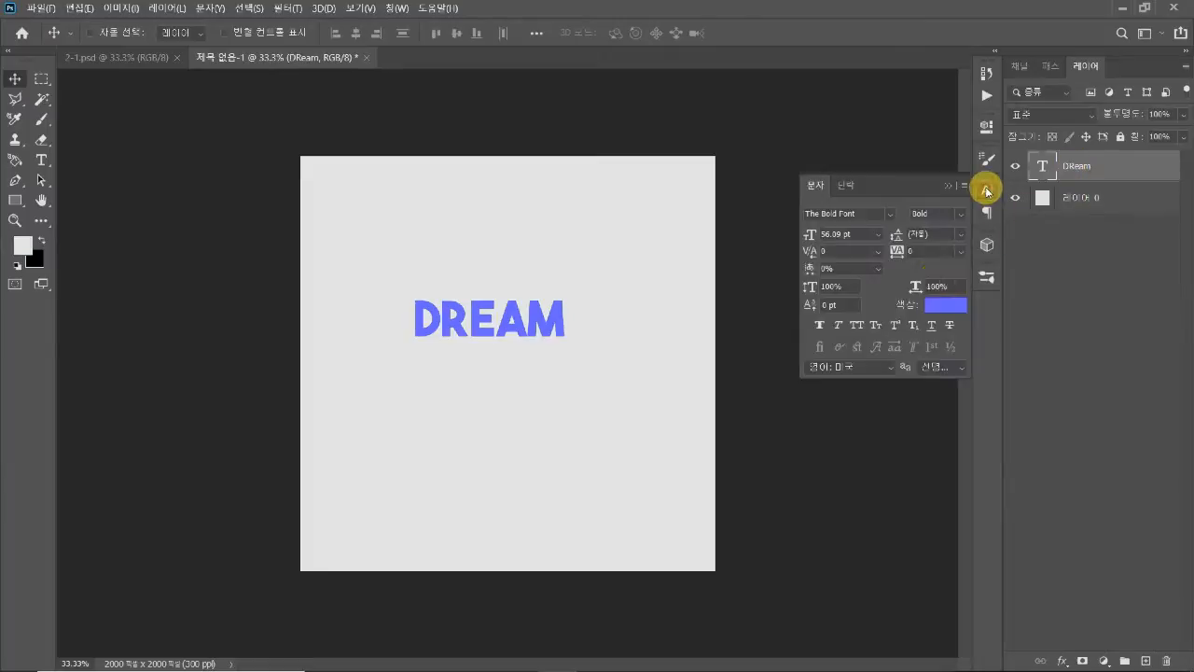
left_click(946, 300)
left_click_drag(744, 347, 618, 277)
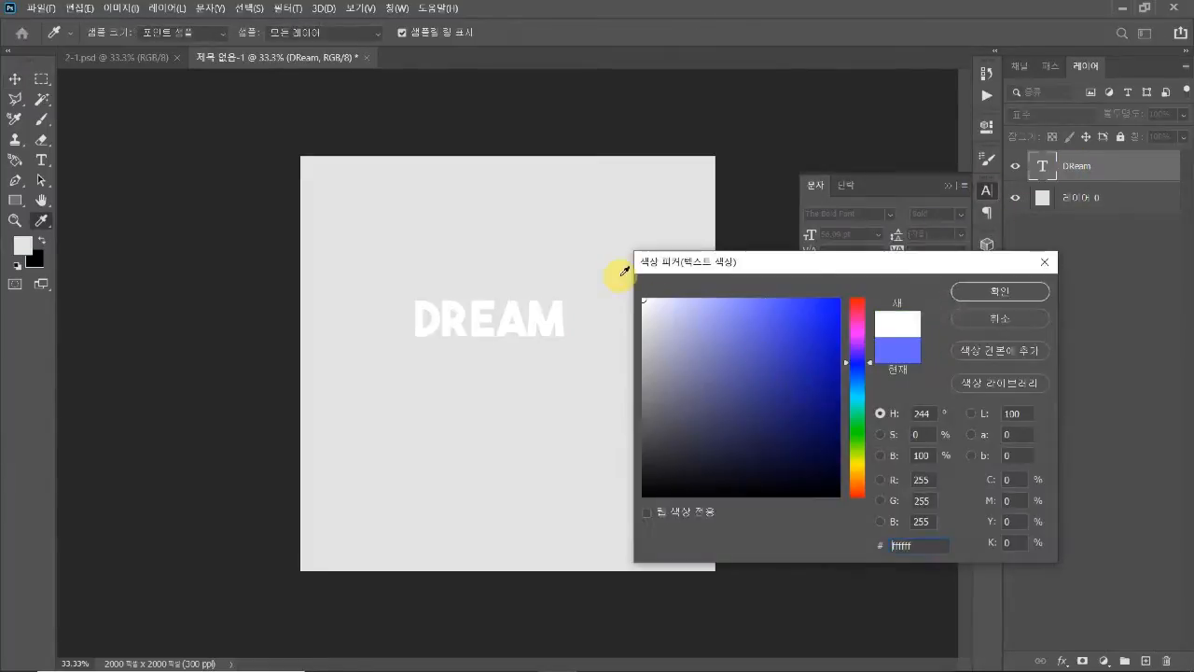
left_click(994, 293)
left_click(987, 193)
Move the DREAM text slightly up and skew it with Free Transform so its baseline rises toward the M
left_click_drag(533, 320, 535, 301)
key("ctrl+t")
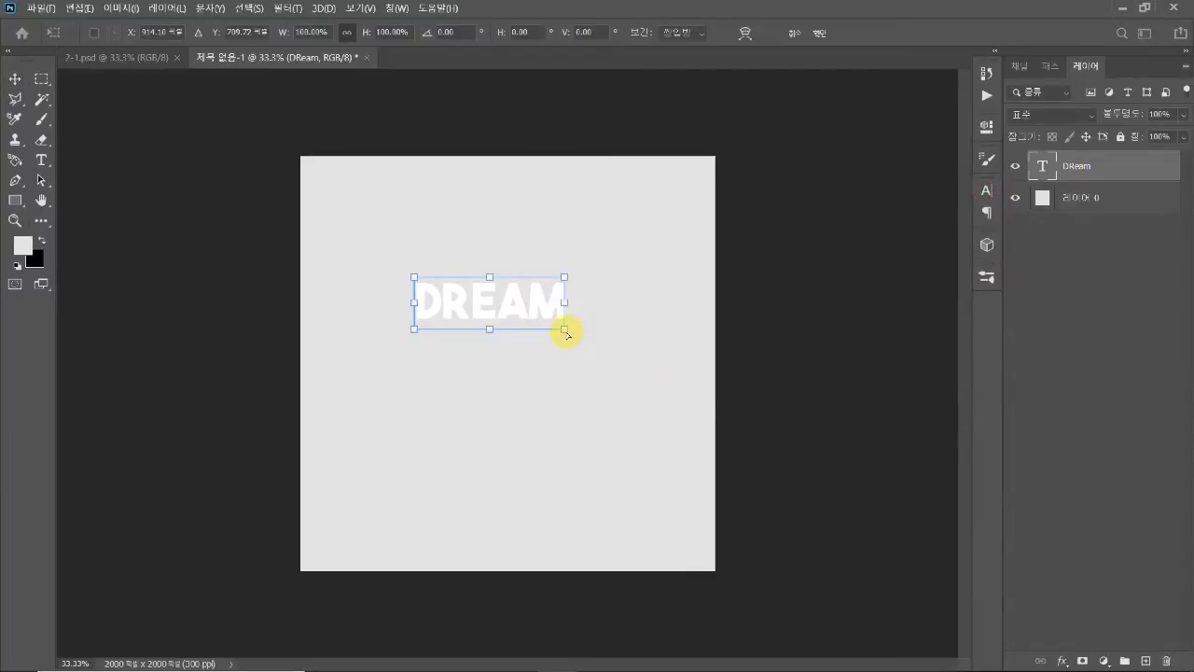
left_click_drag(565, 332, 567, 323)
key("Return")
mouse_move(512, 308)
left_mouse_down()
mouse_move(507, 280)
mouse_move(509, 308)
left_mouse_up()
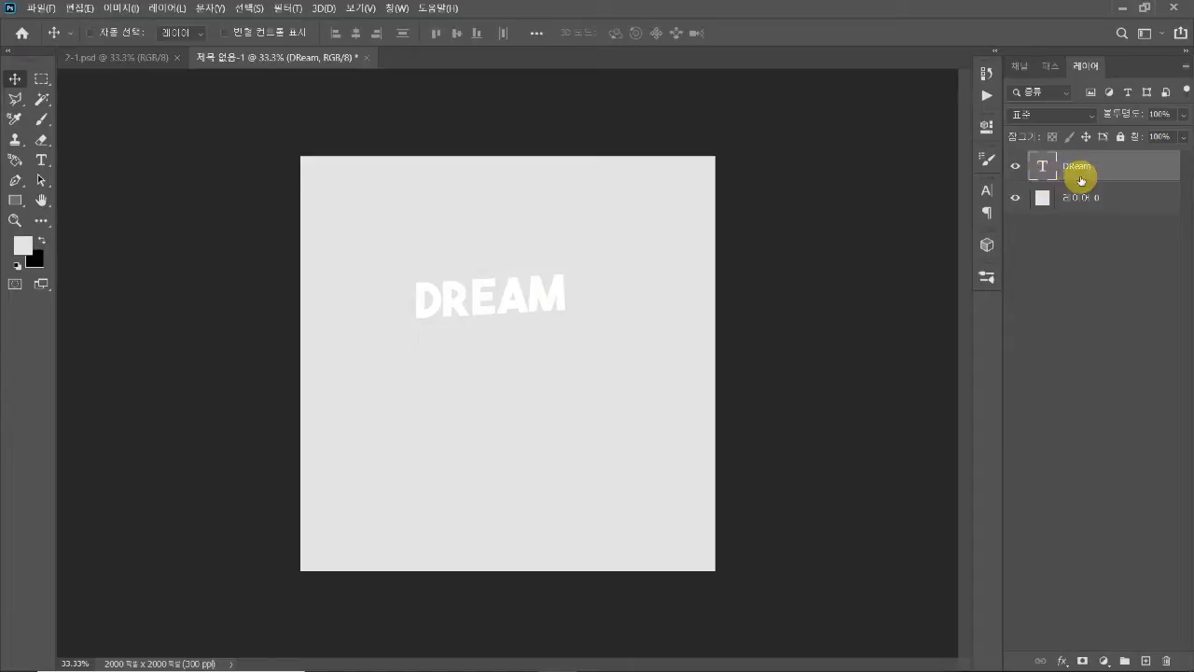
Duplicate the DREAM text layer and put the original, lower text layer into its own group
key("ctrl+j")
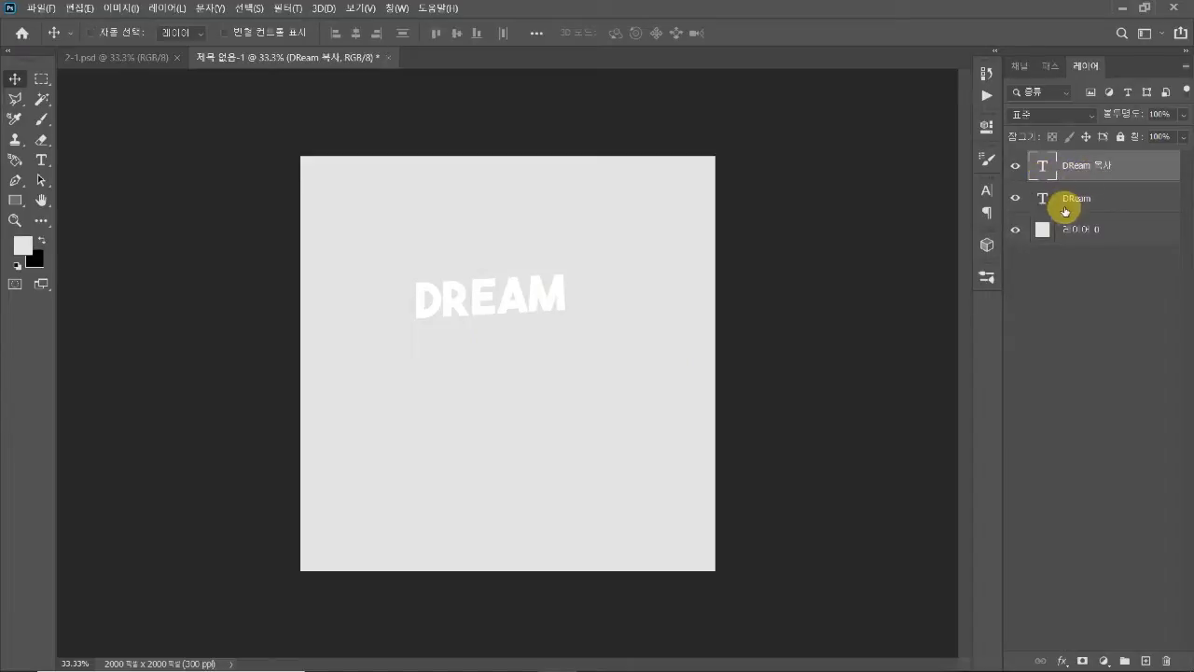
left_click(1074, 208)
key("ctrl+g")
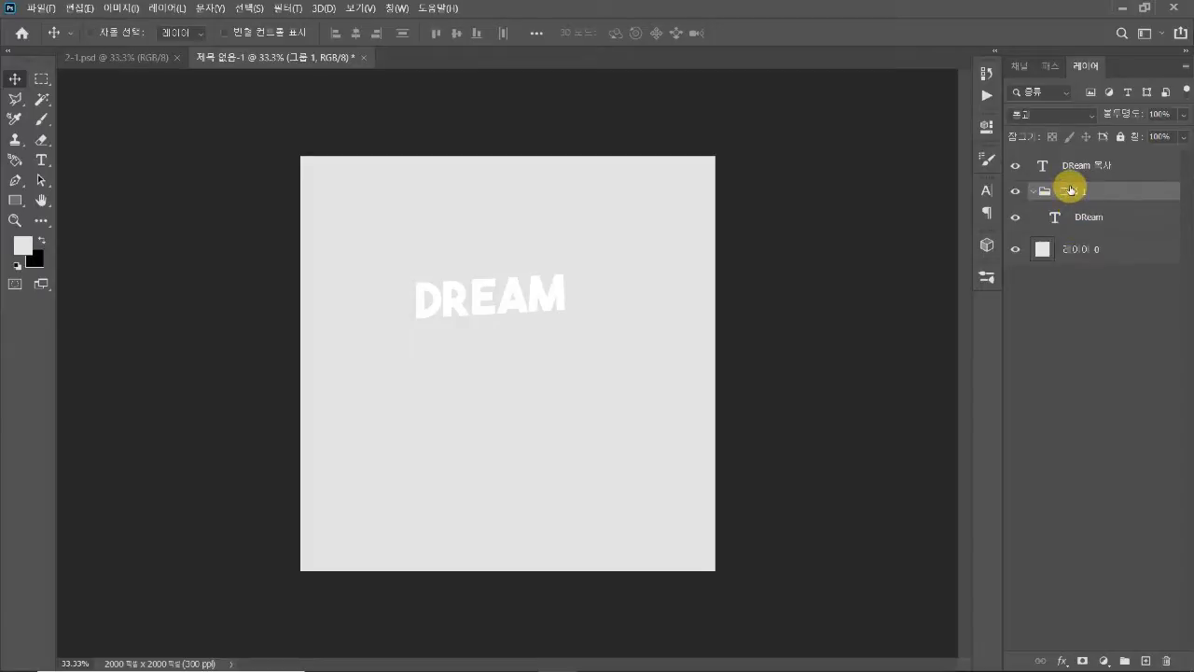
Use Free Transform to offset the grouped DREAM text 3 px right and 3 px down
left_click(1090, 216)
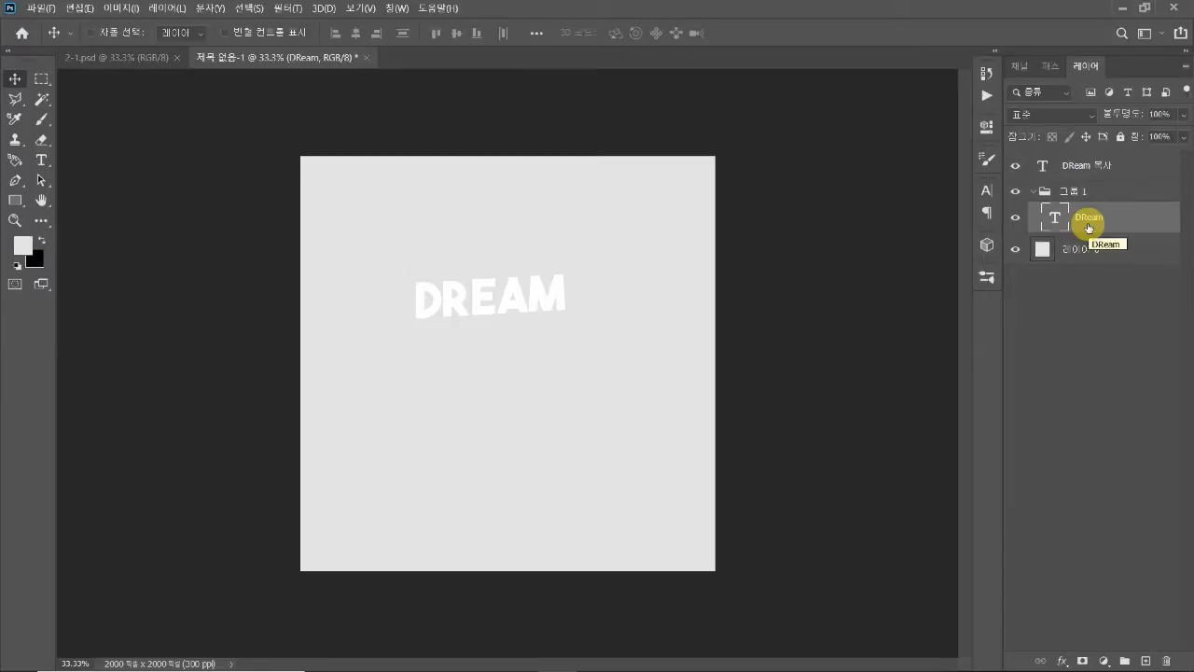
key("ctrl+t")
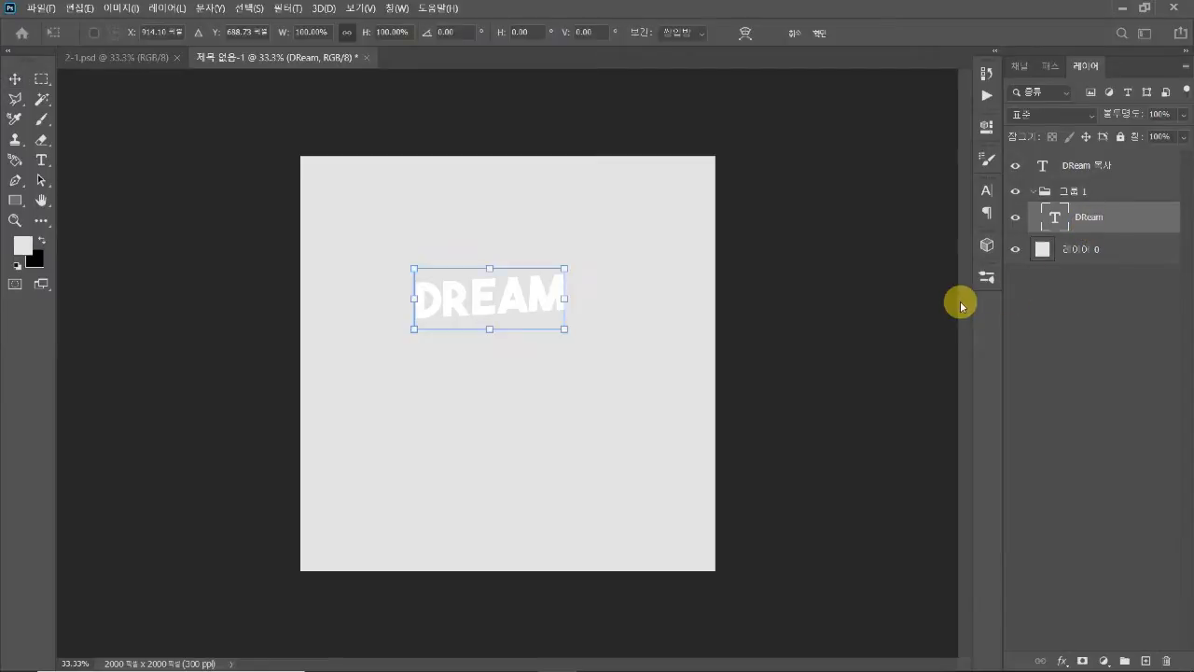
key("Right")
key("Down")
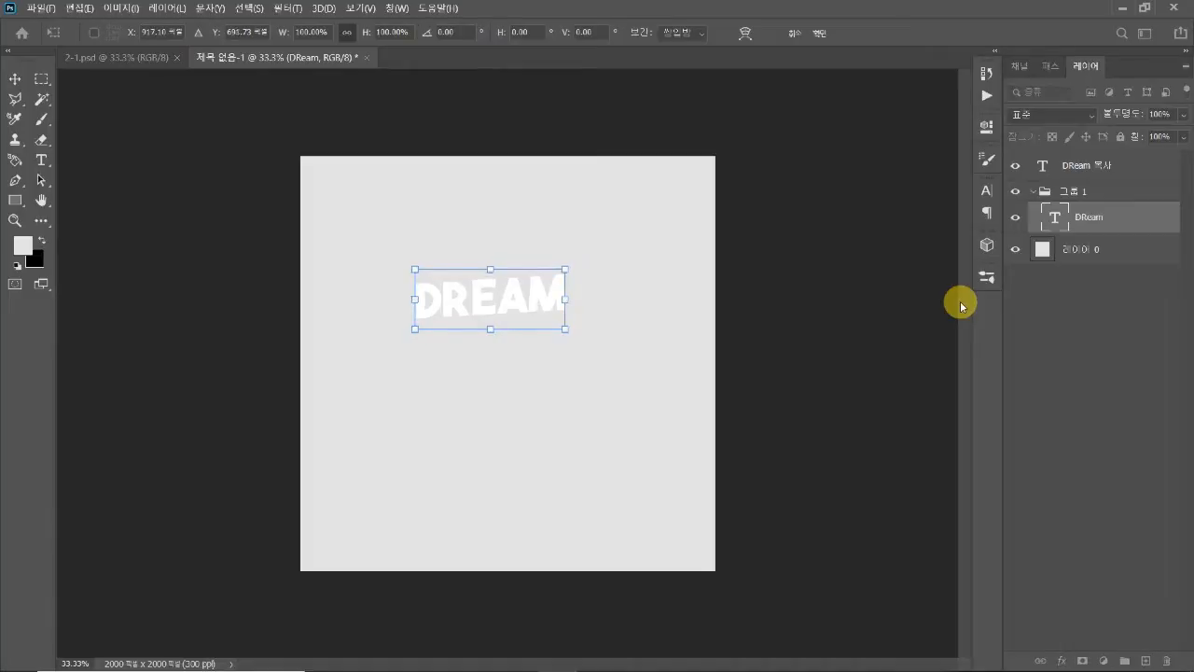
key("Return")
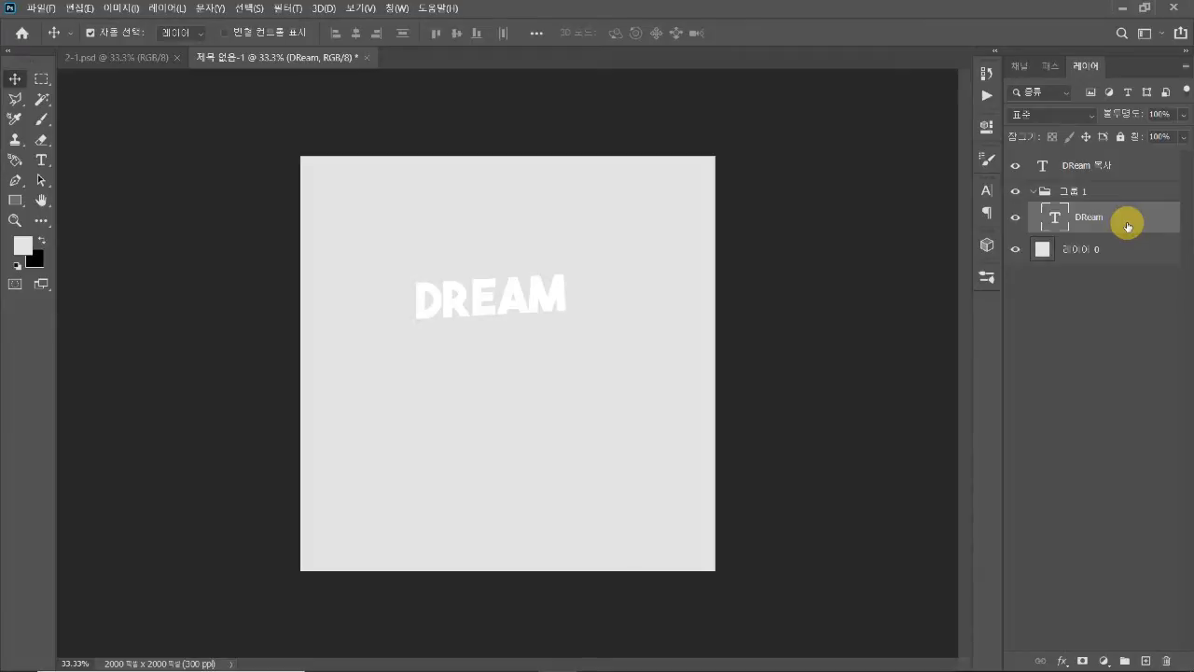
Repeat the offset transform with duplication inside the group until the text copies reach DReam 복사 50
key("ctrl+alt+shift+t")
key("ctrl+alt+shift+t")
key("ctrl+alt+shift+t")
key("ctrl+alt+shift+t")
key("ctrl+alt+shift+t")
key("ctrl+alt+shift+t")
key("ctrl+alt+shift+t")
key("ctrl+alt+shift+t")
key("ctrl+alt+shift+t")
key("ctrl+alt+shift+t")
key("ctrl+alt+shift+t")
key("ctrl+alt+shift+t")
key("ctrl+alt+shift+t")
key("ctrl+alt+shift+t")
key("ctrl+alt+shift+t")
key("ctrl+alt+shift+t")
key("ctrl+alt+shift+t")
key("ctrl+alt+shift+t")
key("ctrl+alt+shift+t")
key("ctrl+alt+shift+t")
key("ctrl+alt+shift+t")
key("ctrl+alt+shift+t")
key("ctrl+alt+shift+t")
key("ctrl+alt+shift+t")
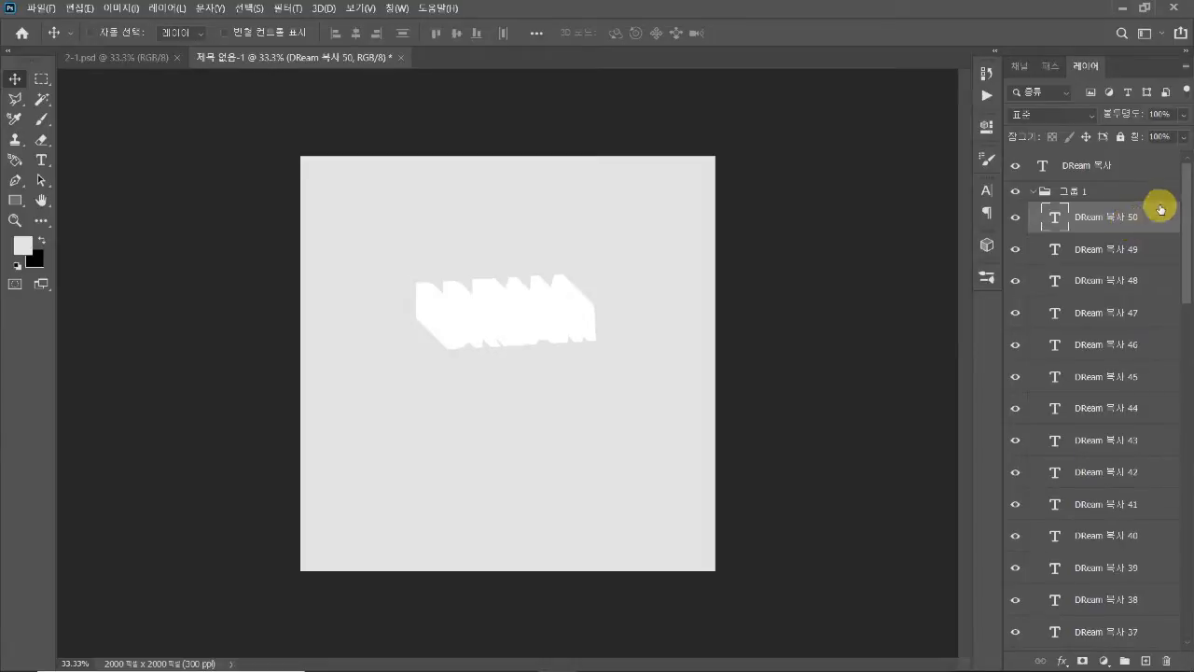
Merge all the DREAM text copies inside the group into one shadow layer and check it by toggling its visibility
left_click_drag(1186, 191, 1185, 554)
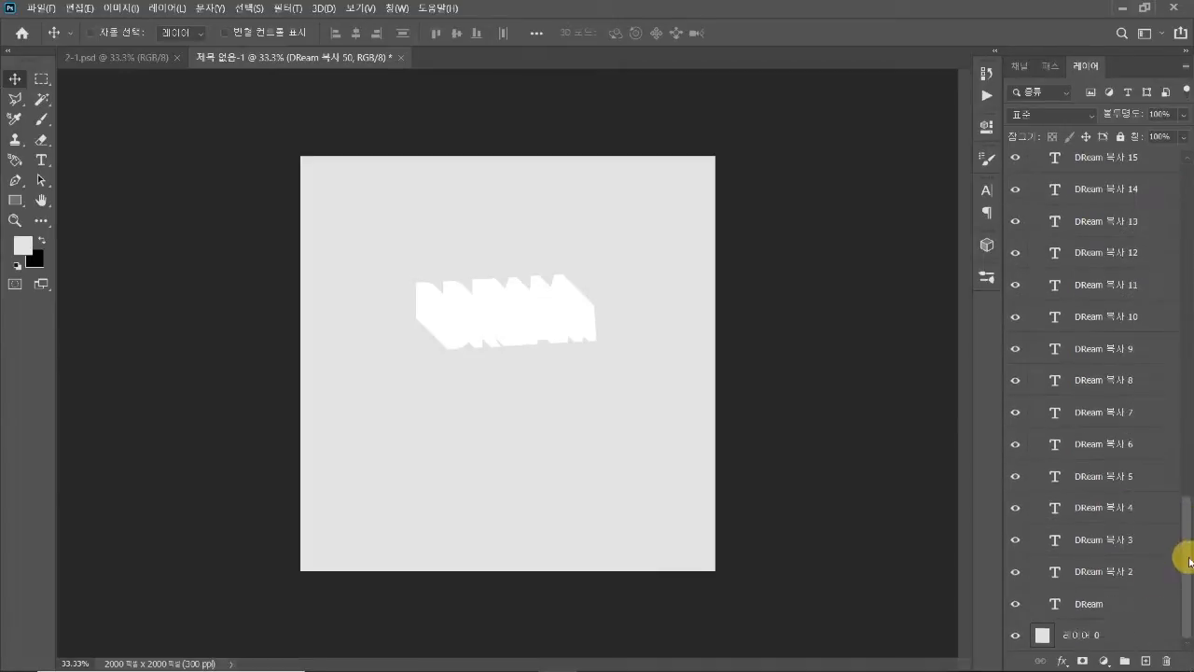
left_click(1091, 612, "shift")
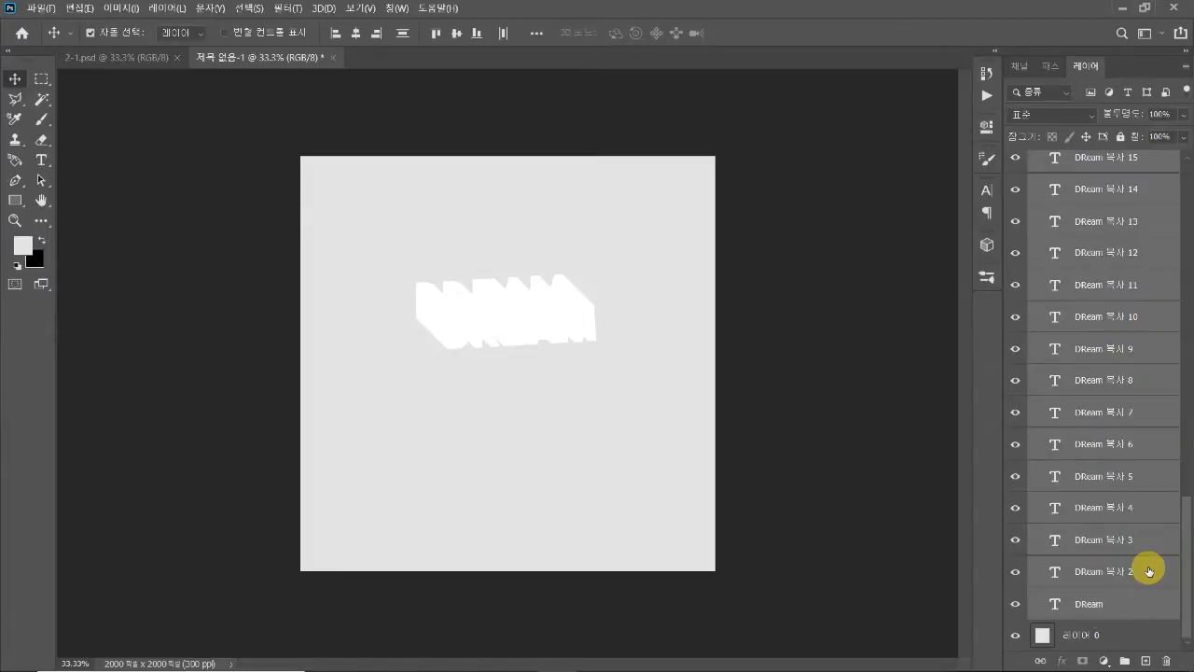
key("ctrl+e")
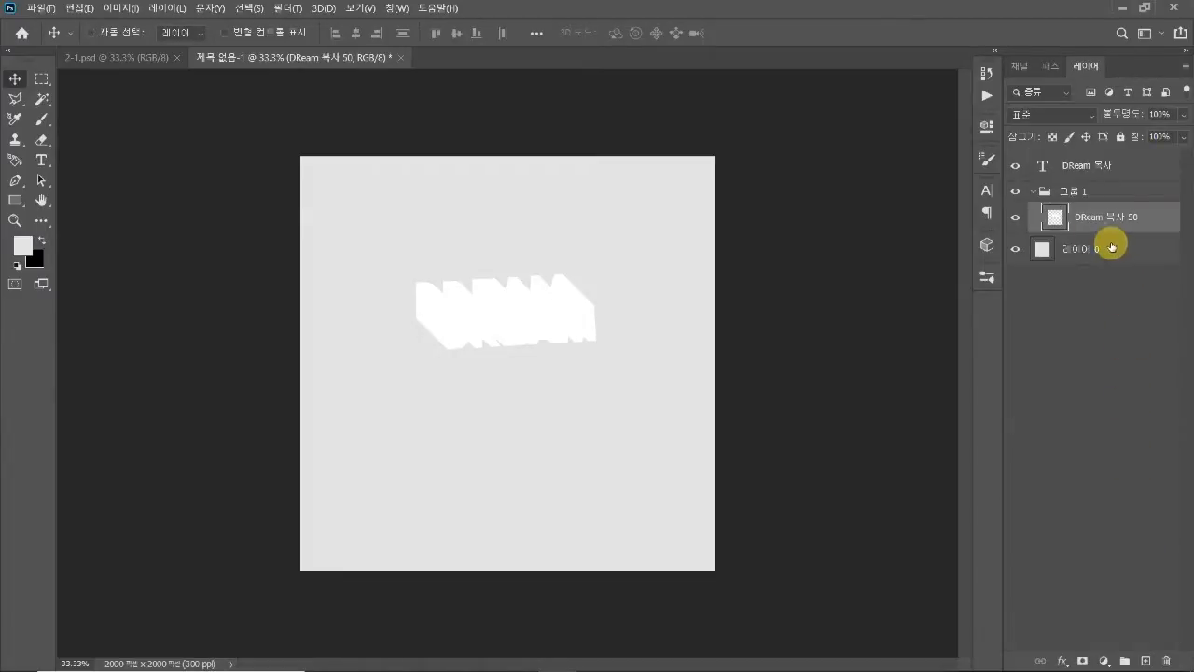
left_click(1023, 222)
left_click(1020, 221)
left_click(1019, 220)
left_click(1019, 220)
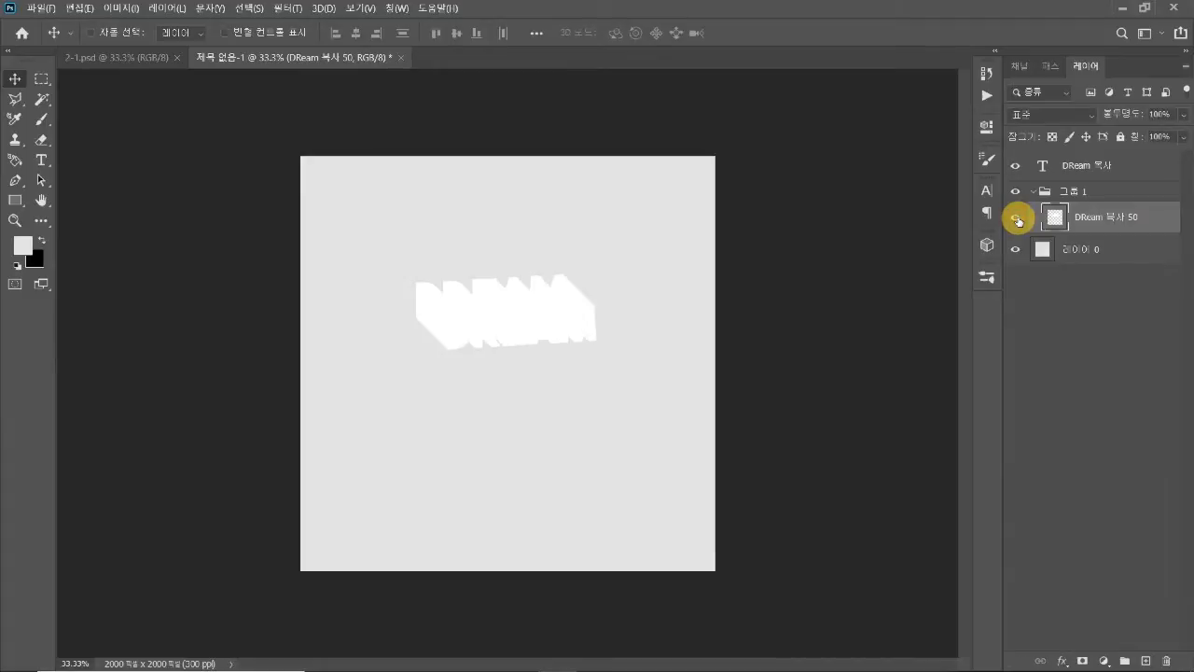
Apply a light pink Color Overlay at 100% opacity to the shadow group
left_click(1161, 195)
double_click(1159, 195)
left_click_drag(946, 250, 981, 221)
left_click(625, 443)
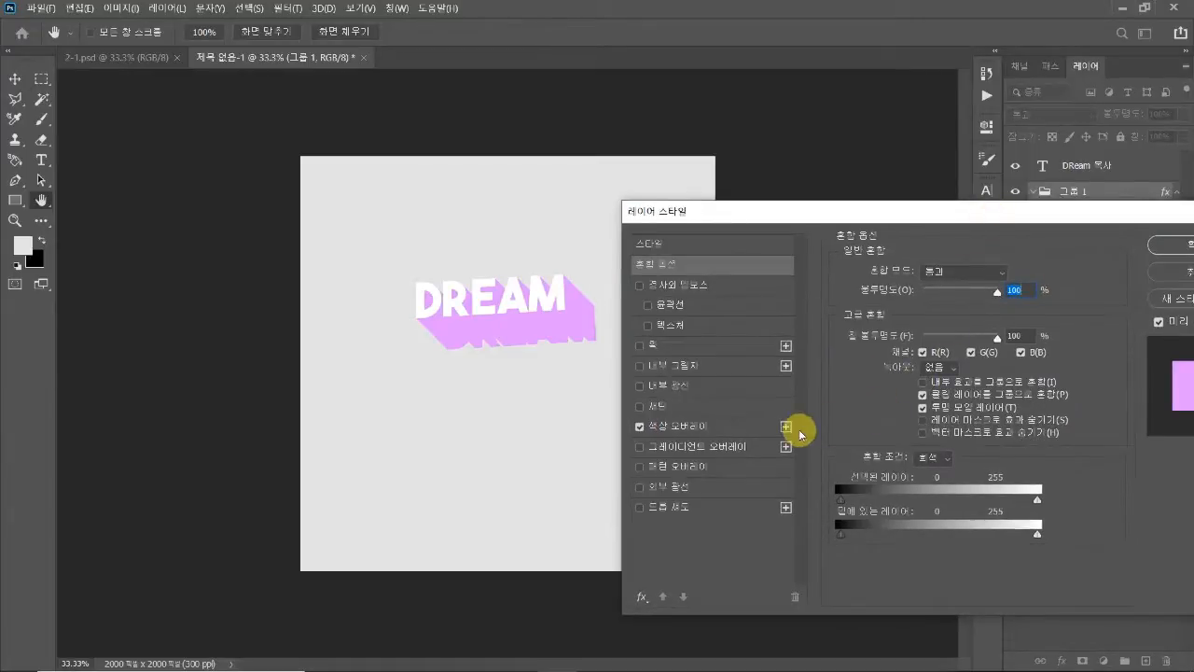
left_click(715, 424)
left_click(1009, 274)
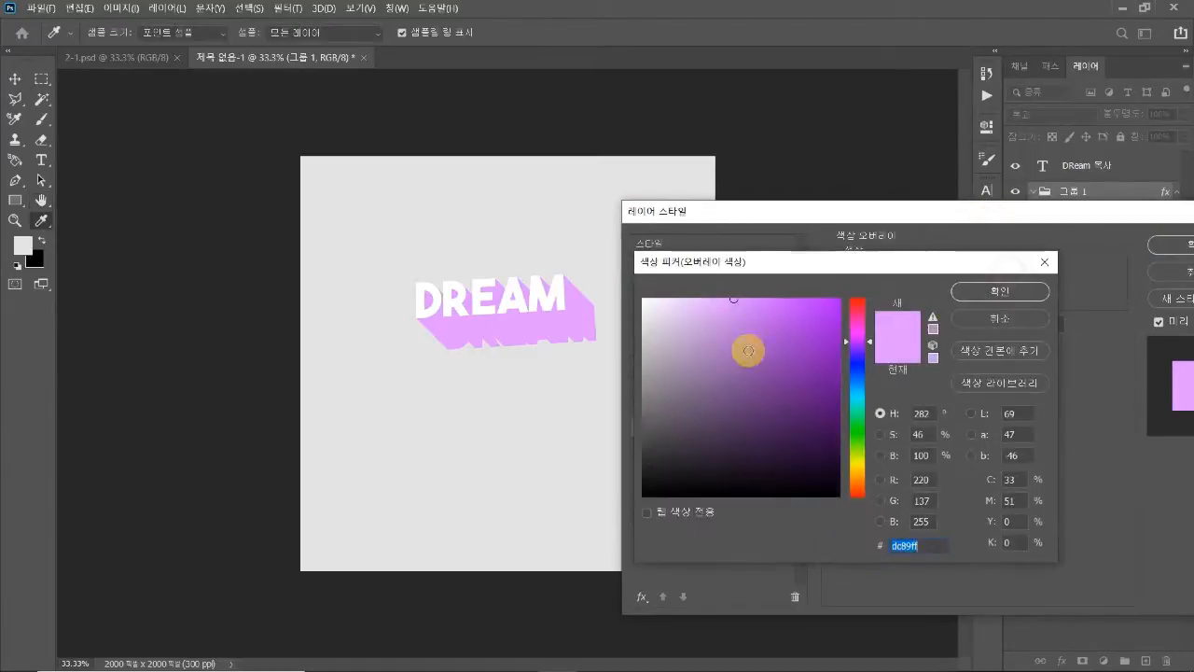
left_click_drag(768, 261, 787, 300)
left_click_drag(878, 381, 889, 364)
left_click_drag(749, 339, 746, 339)
left_click(986, 333)
left_click_drag(1092, 205, 1034, 221)
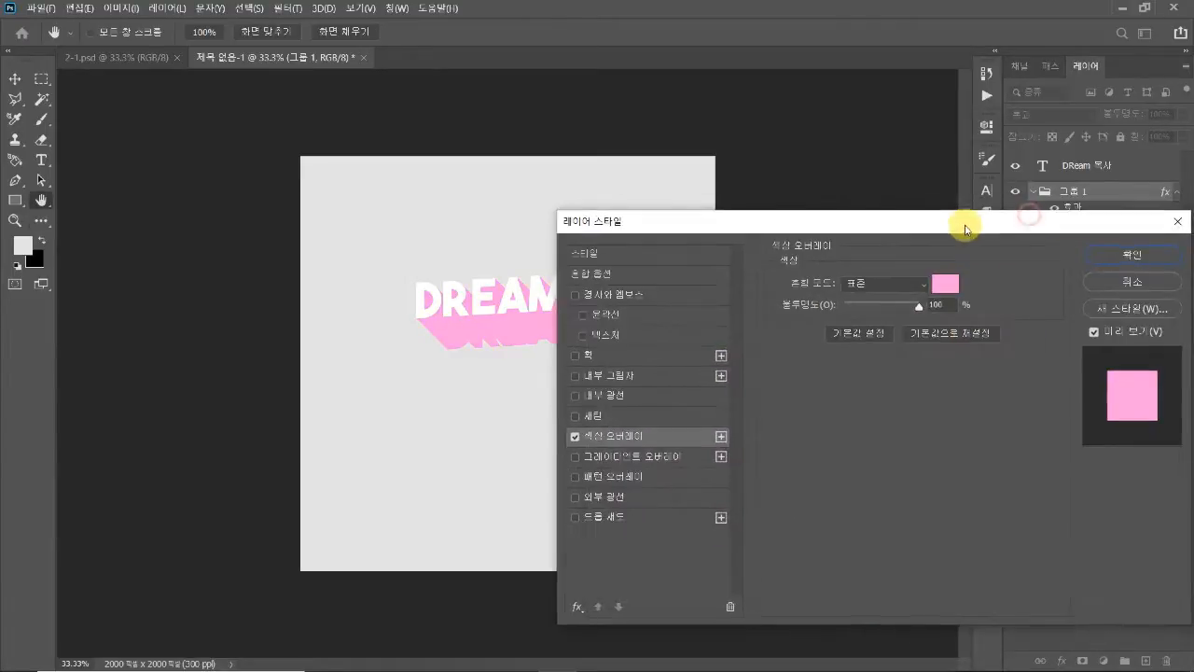
left_click(1112, 261)
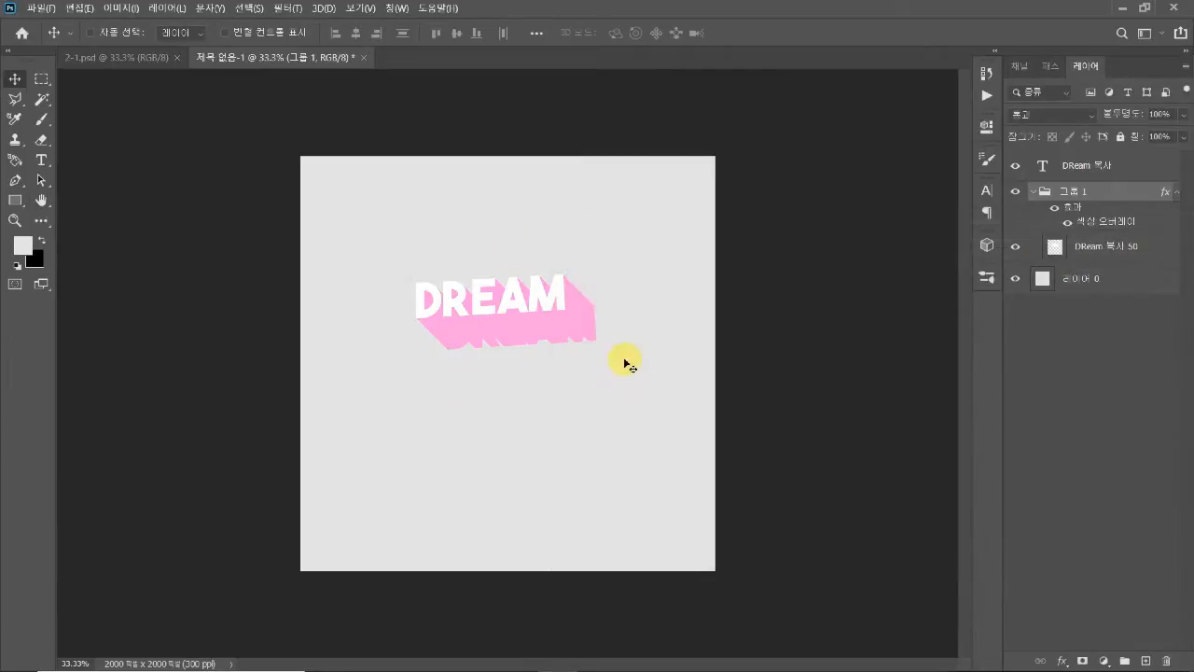
Duplicate the merged shadow layer and move the copy diagonally down and right to lengthen the shadow
left_click(1085, 244)
left_click(1015, 247)
left_click(1015, 246)
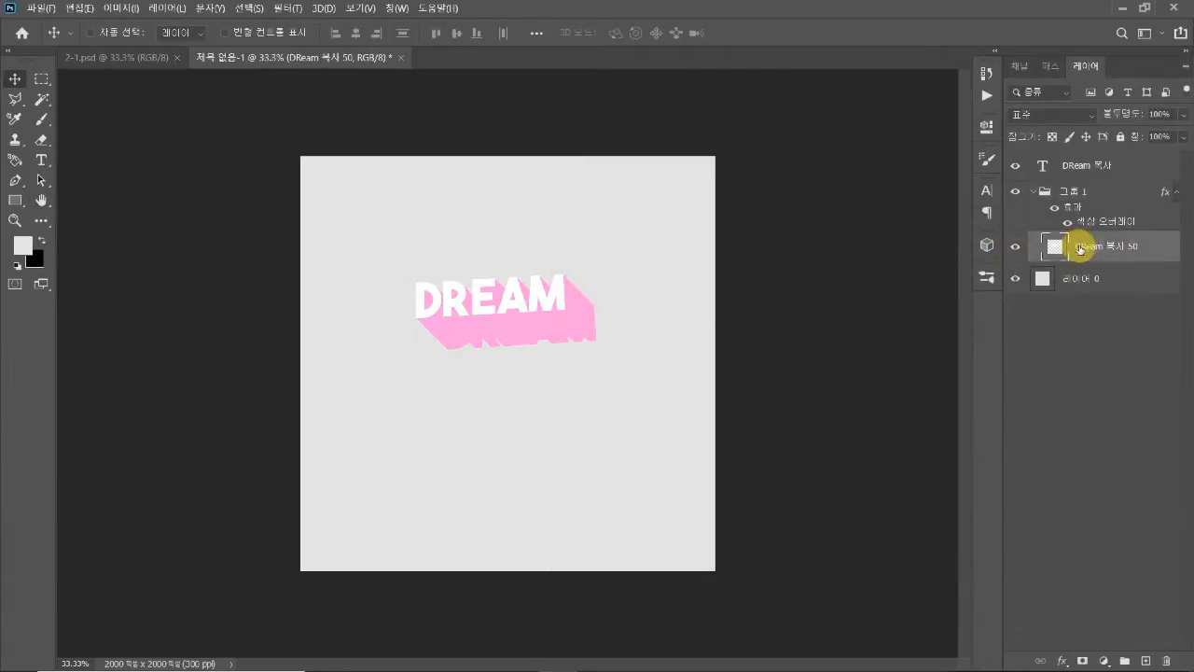
key("ctrl+j")
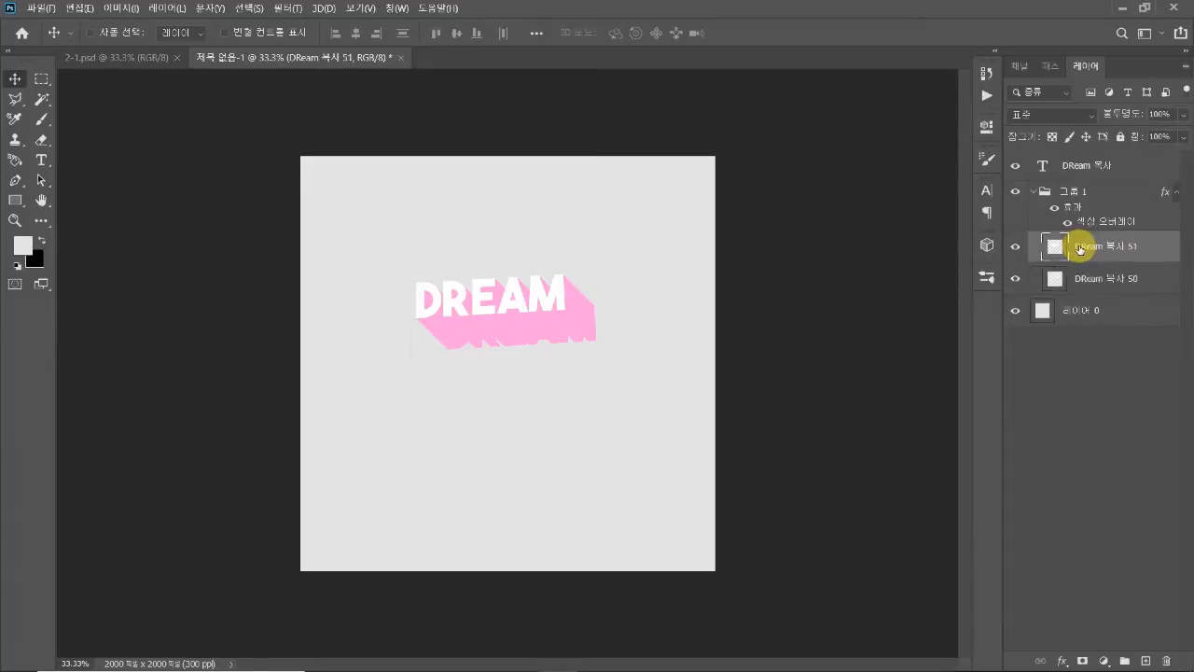
left_click_drag(548, 312, 598, 356)
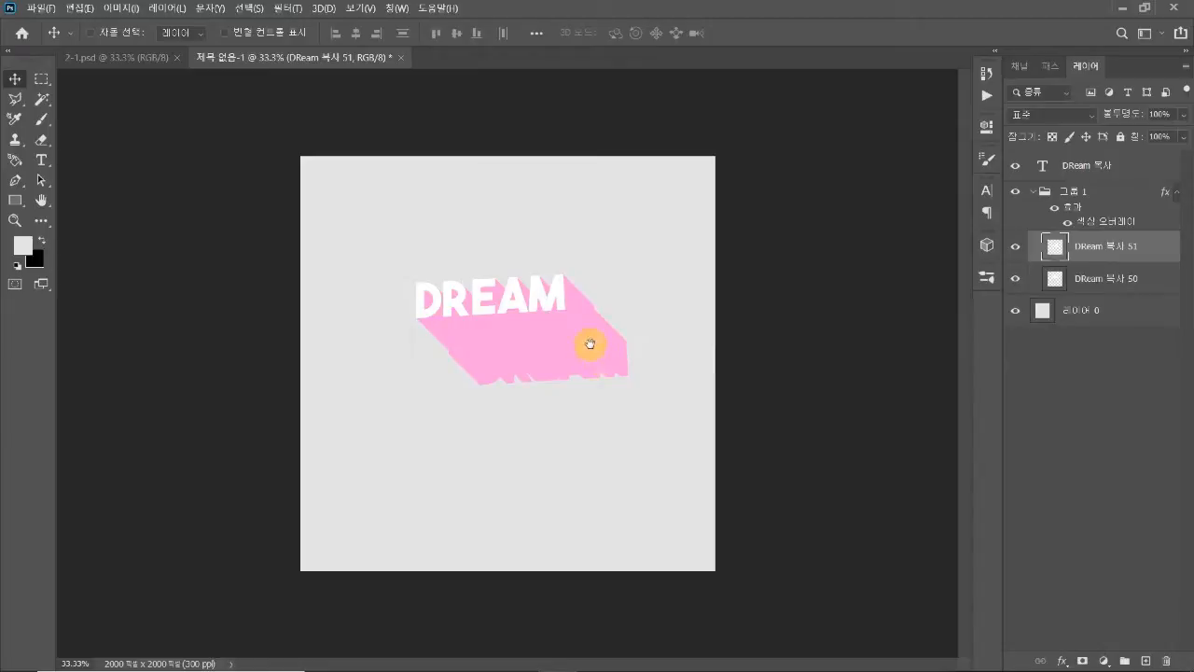
Fine-tune the shadow copy's position so its diagonal edge lines up with the original shadow's edge
left_click(592, 337, "ctrl")
left_click(605, 321, "ctrl")
left_click(604, 274, "ctrl")
left_click(603, 272, "ctrl")
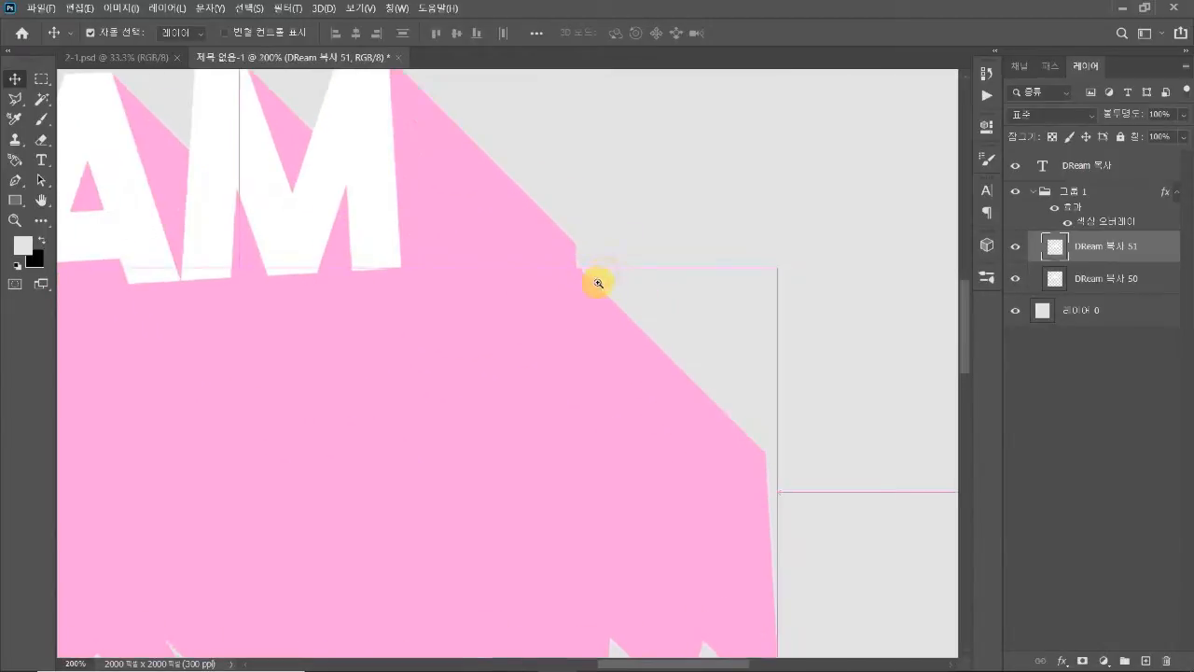
left_click_drag(581, 326, 580, 308)
key("Left")
key("Left")
key("Left")
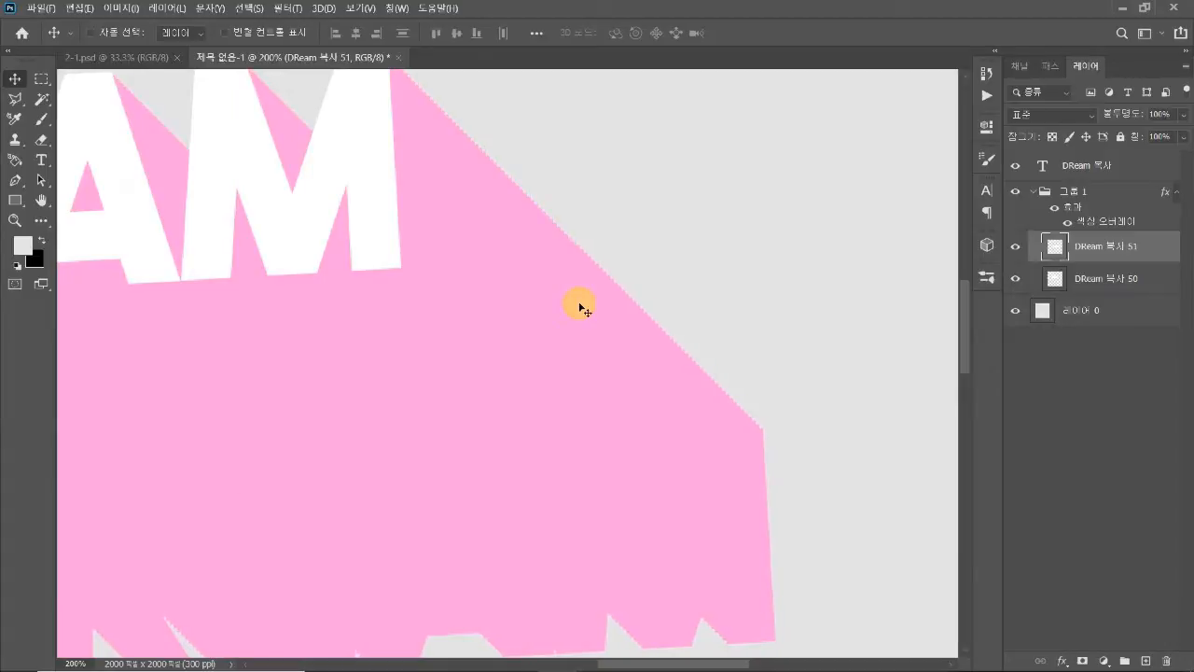
key("Up")
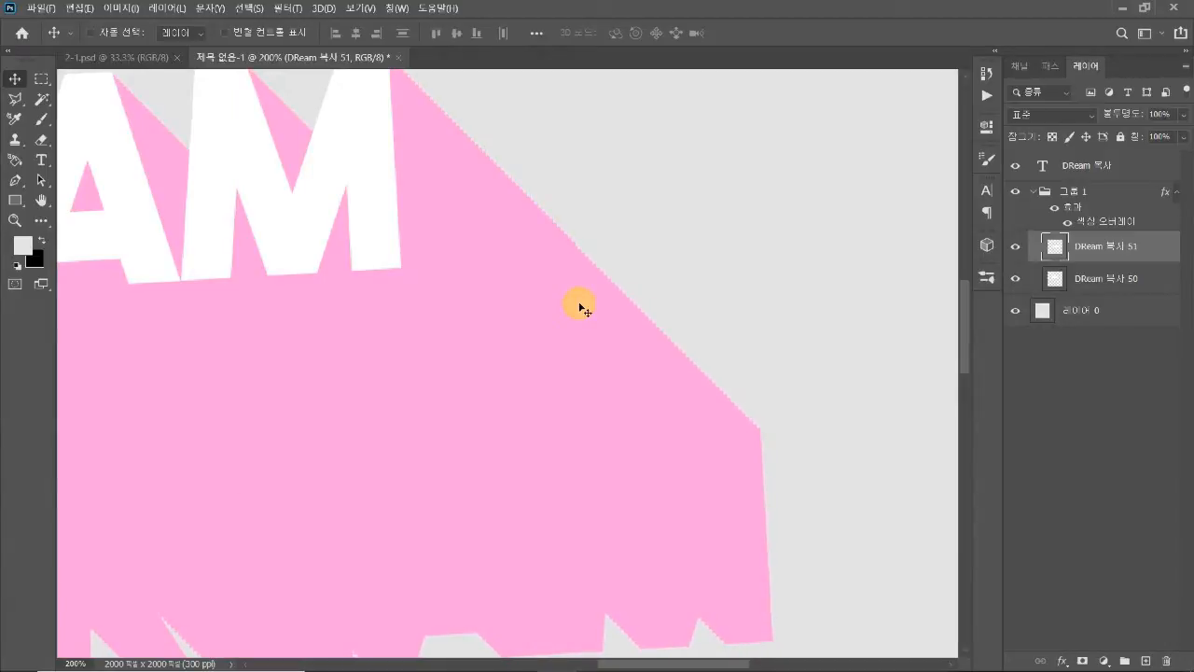
Duplicate the lower shadow piece, move the new copy further down and right, and line up its diagonal edge
key("ctrl+minus")
key("ctrl+minus")
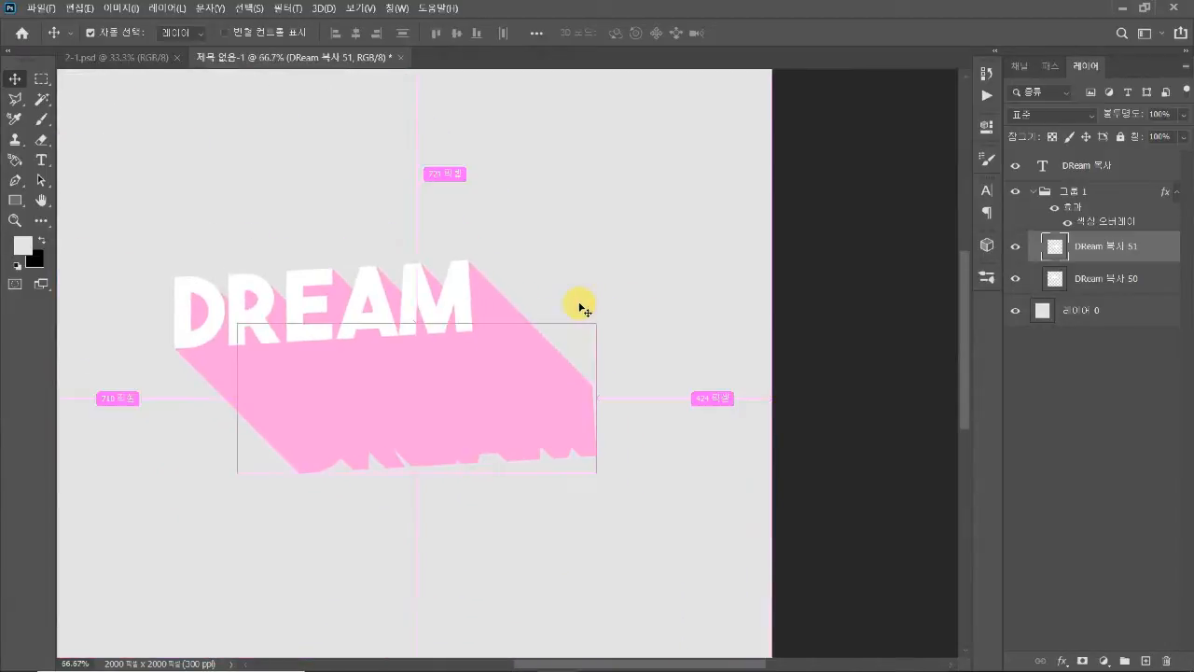
key("ctrl+minus")
key("ctrl+minus")
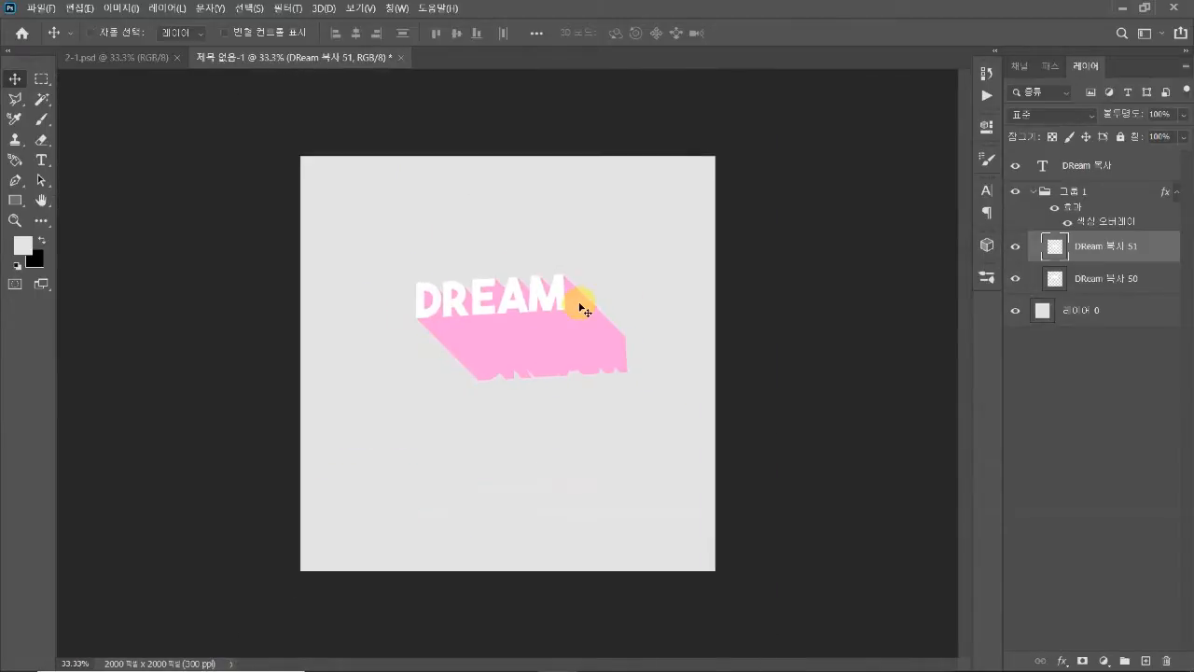
key("ctrl+j")
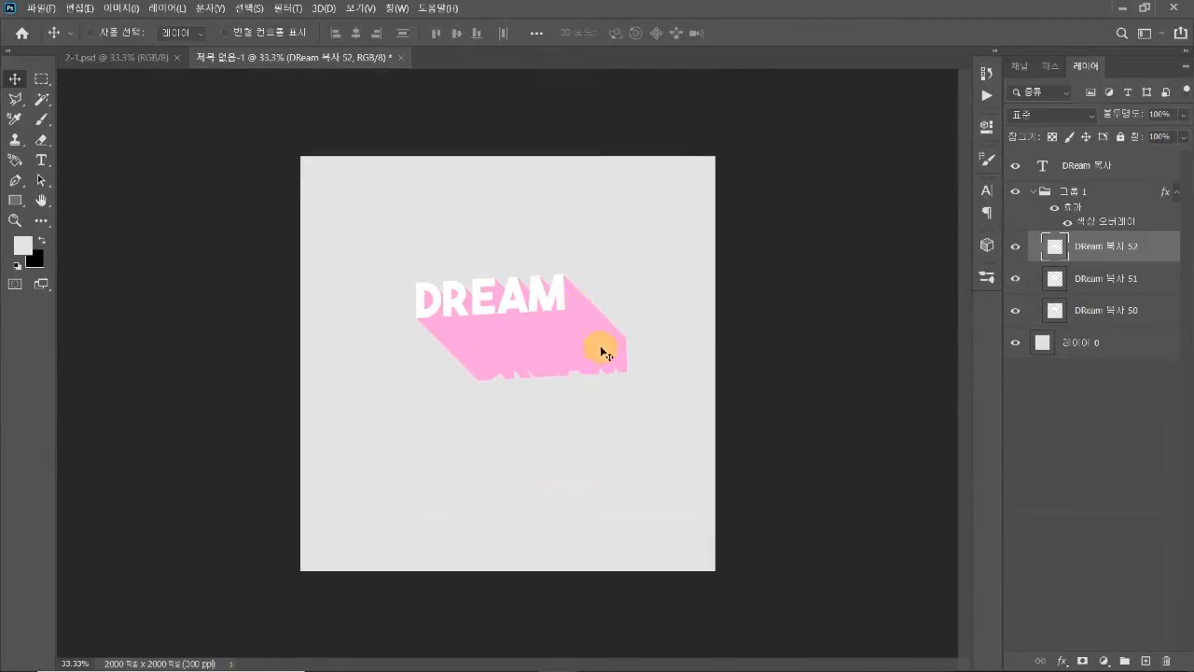
left_click_drag(600, 346, 625, 376)
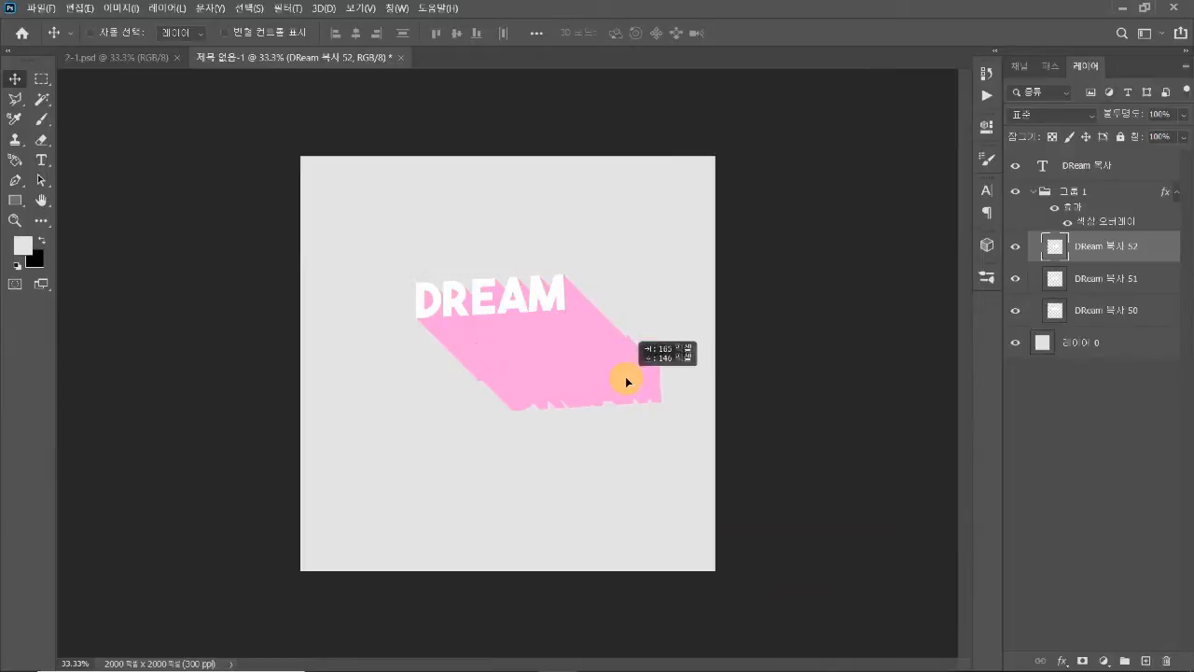
left_click(612, 349, "ctrl")
left_click(613, 353, "ctrl")
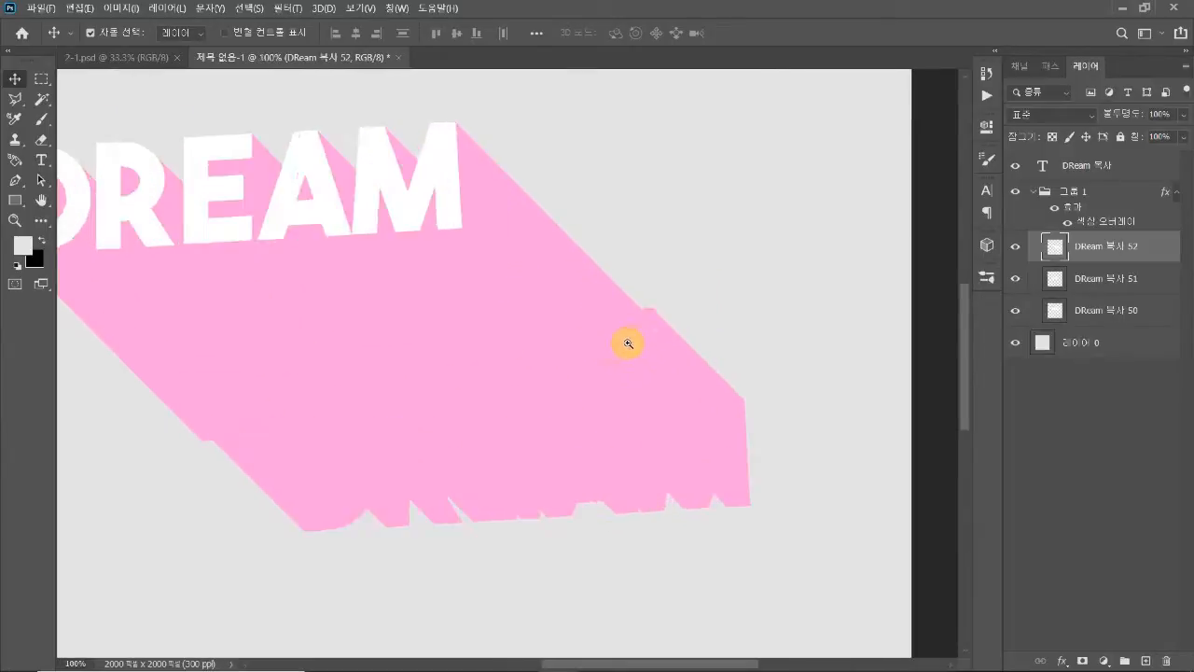
left_click(629, 343, "ctrl")
left_click_drag(629, 347, 682, 353)
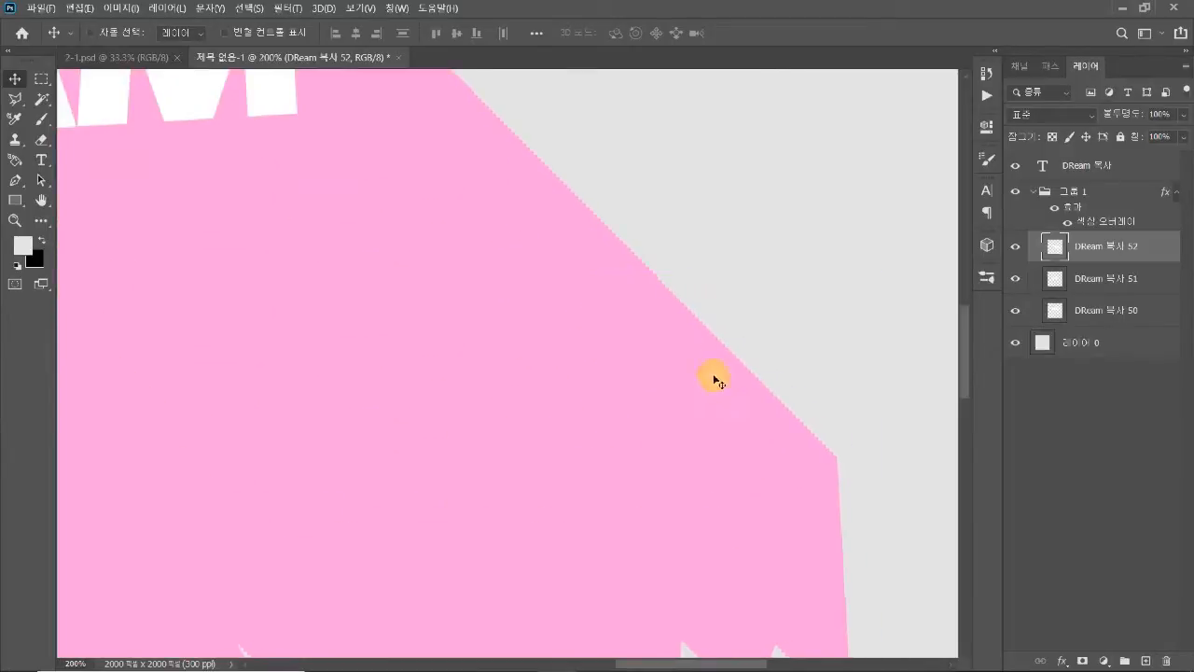
Merge the three shadow layers inside the group into one layer
key("ctrl+minus")
key("ctrl+minus")
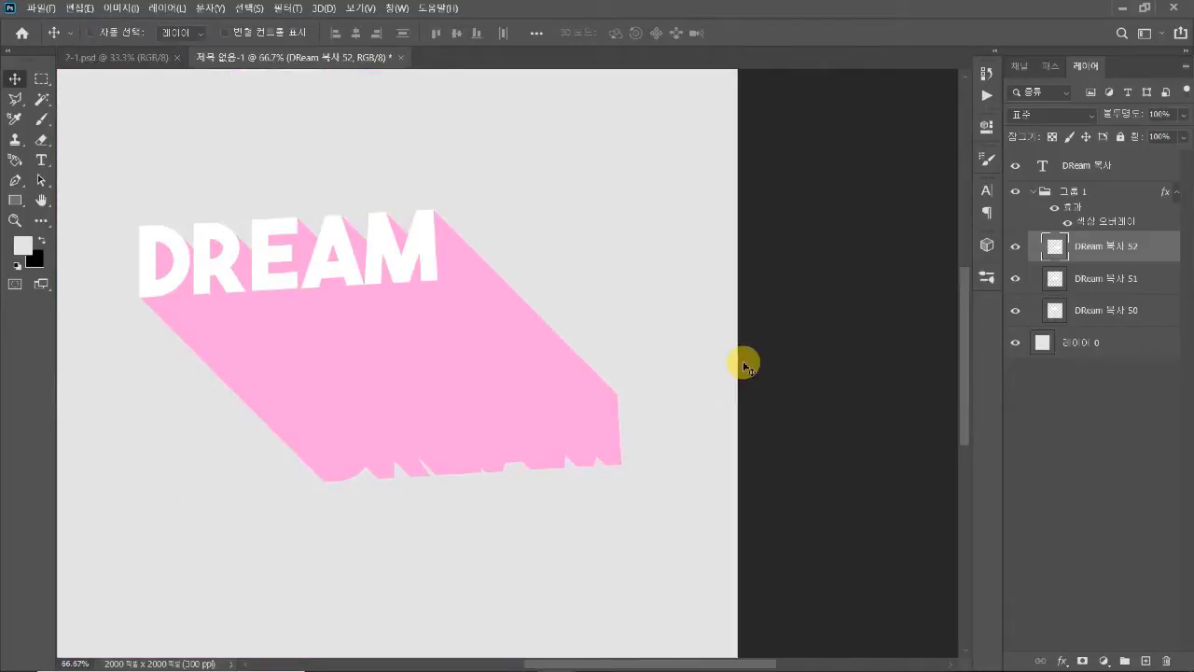
key("ctrl+minus")
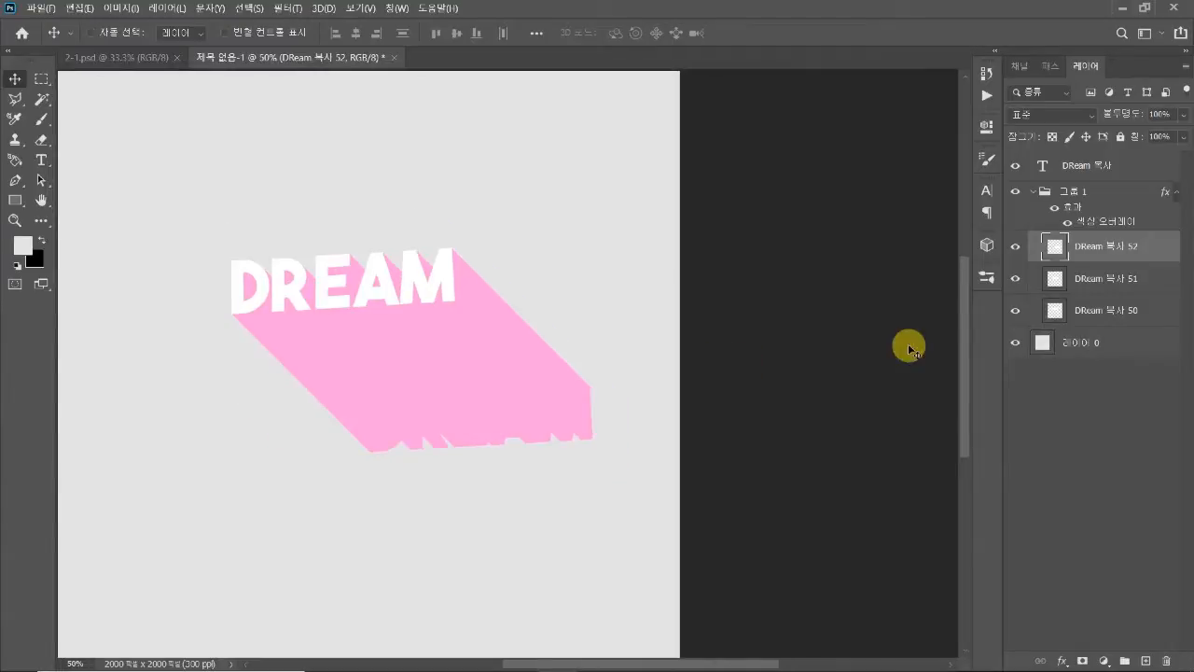
left_click(1125, 308, "shift")
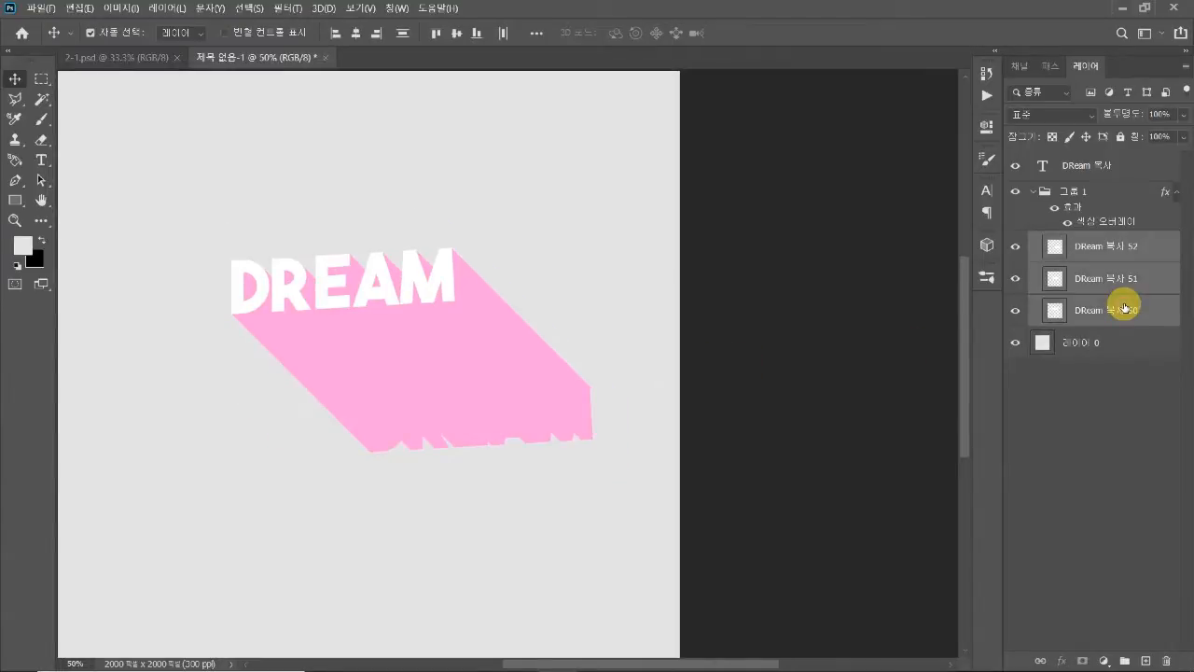
key("ctrl+e")
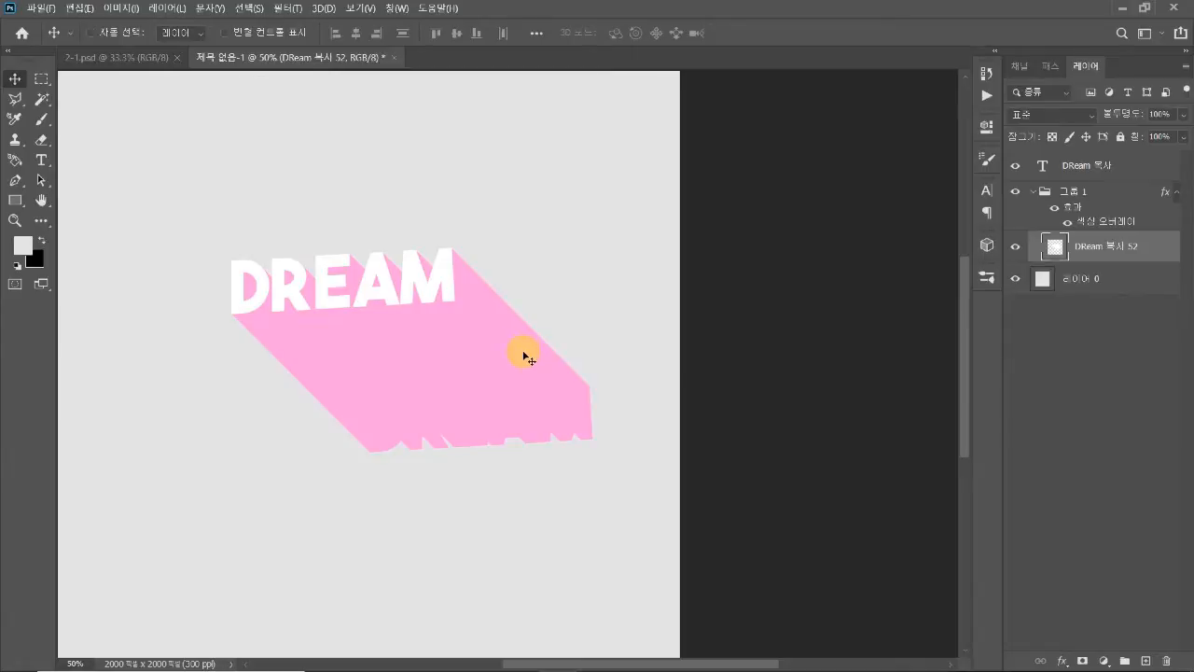
Copy the merged long shadow further down and right and nudge the copy so the diagonal edges line up
left_click_drag(509, 354, 644, 490)
left_click(592, 404, "ctrl")
left_click(589, 382, "ctrl")
left_click(589, 379, "ctrl")
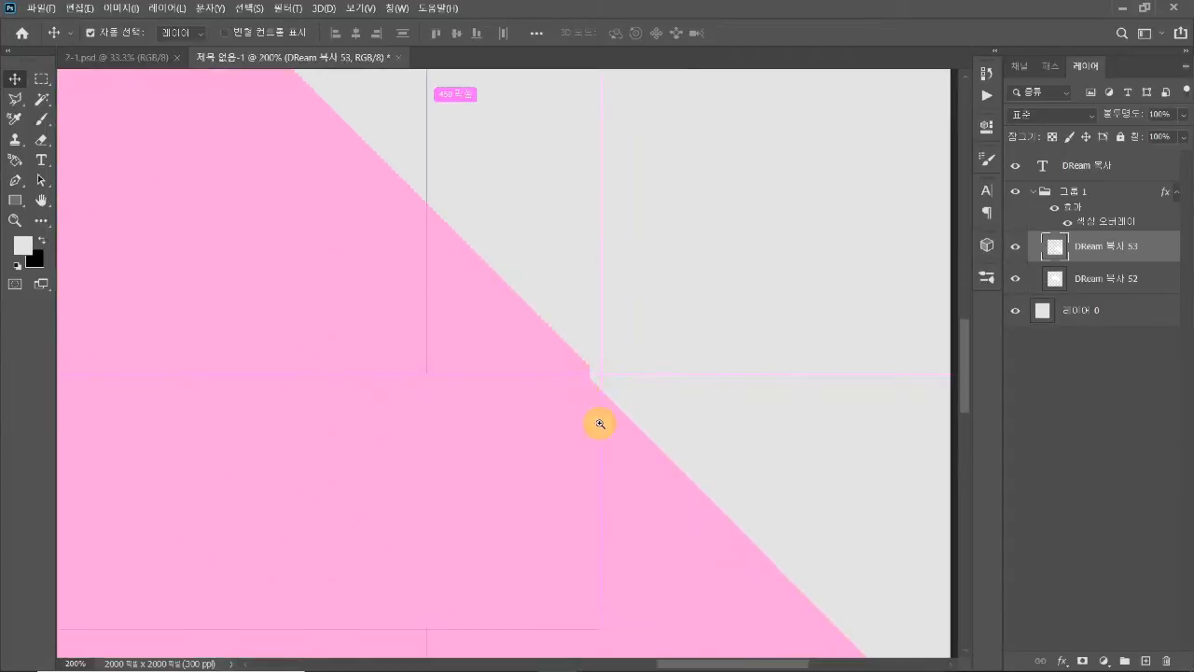
key("Up")
key("Up")
key("Up")
key("Right")
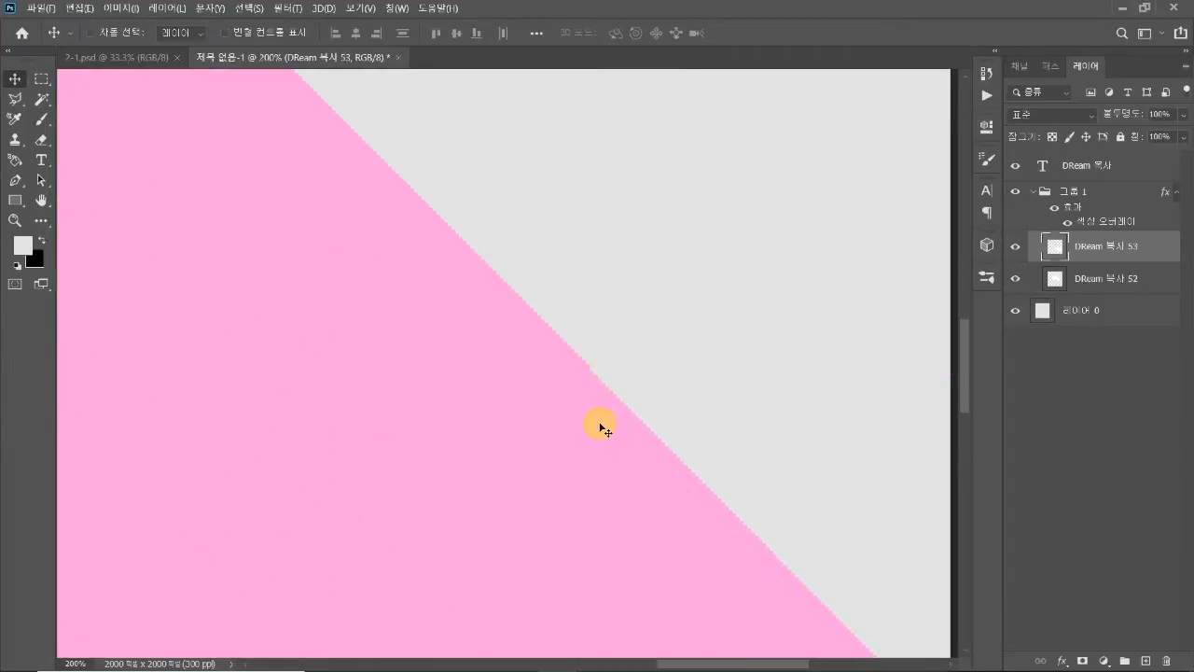
Merge the two long shadow layers inside the DREAM shadow group into one layer
scroll(603, 428, "down", 4)
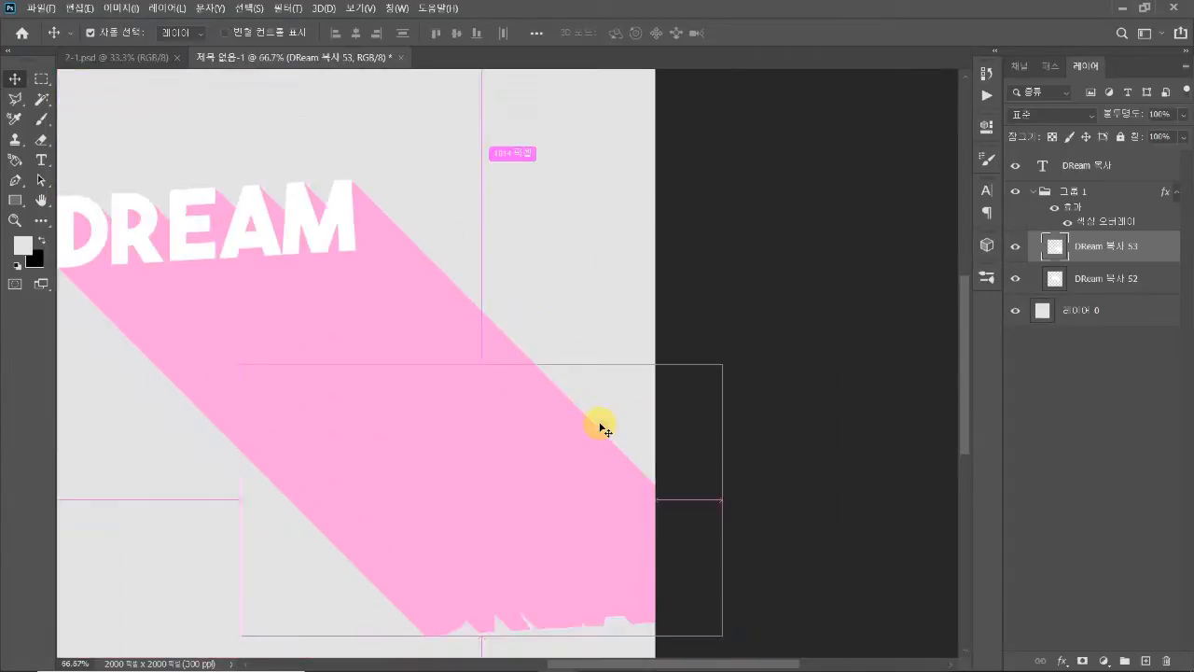
scroll(603, 429, "down", 1)
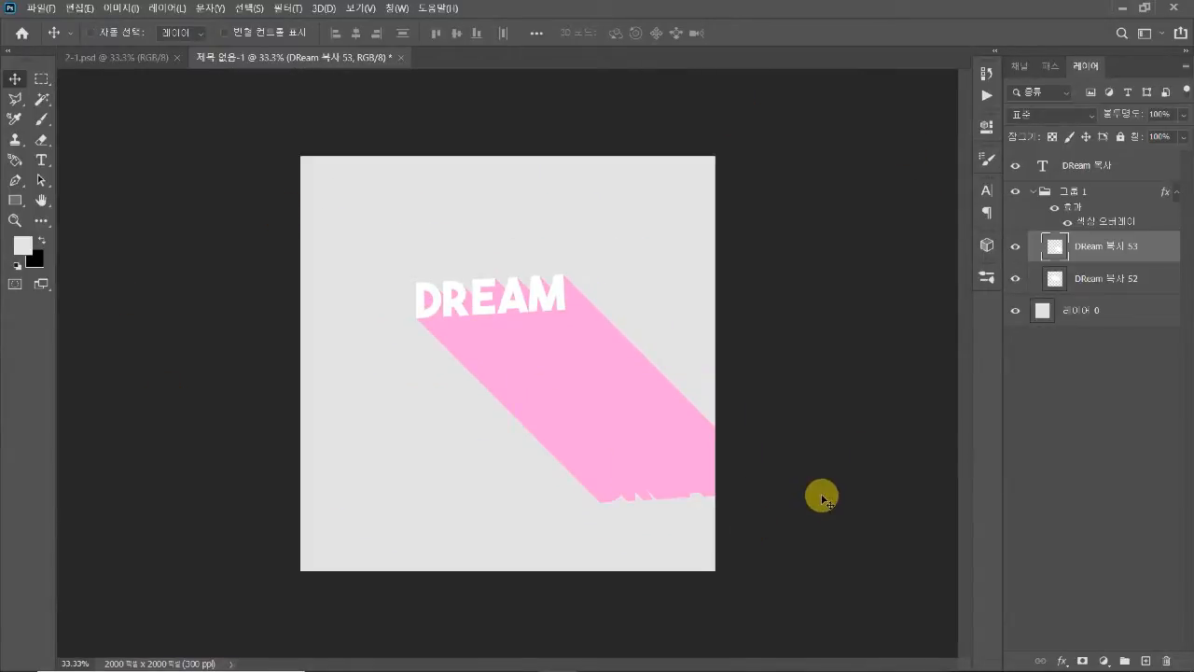
left_click(1088, 287, "shift")
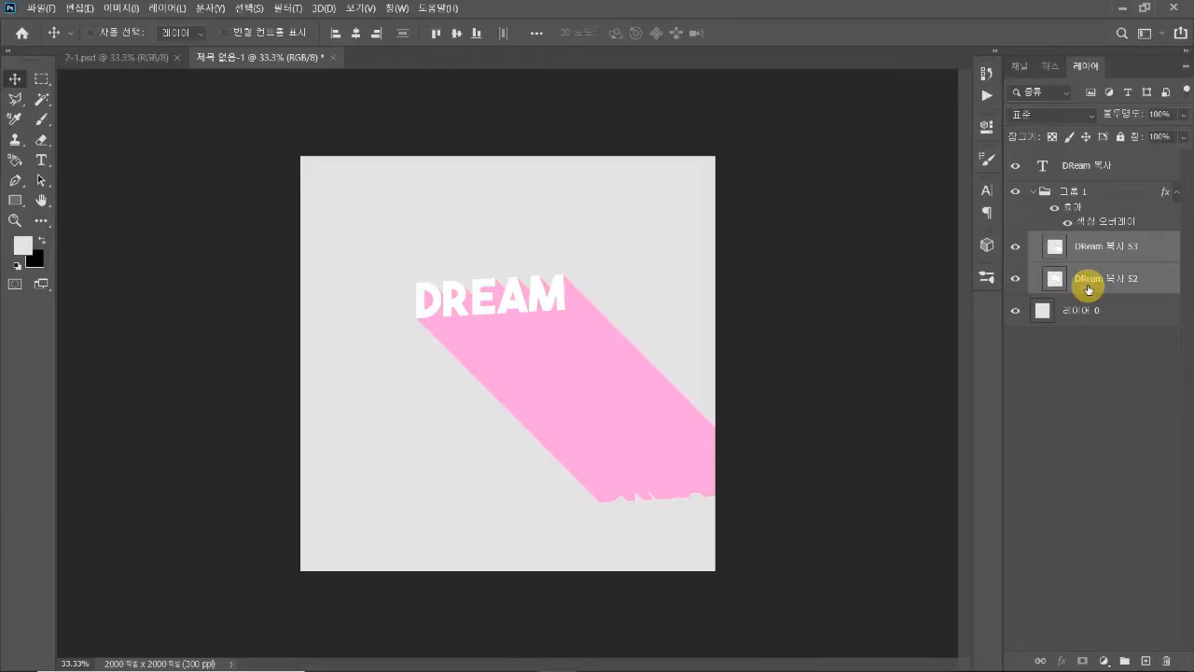
key("ctrl+e")
Check the merged DREAM shadow by toggling its layer's visibility and test-moving it down and right, then undo the move
left_click(1016, 247)
left_click(1018, 248)
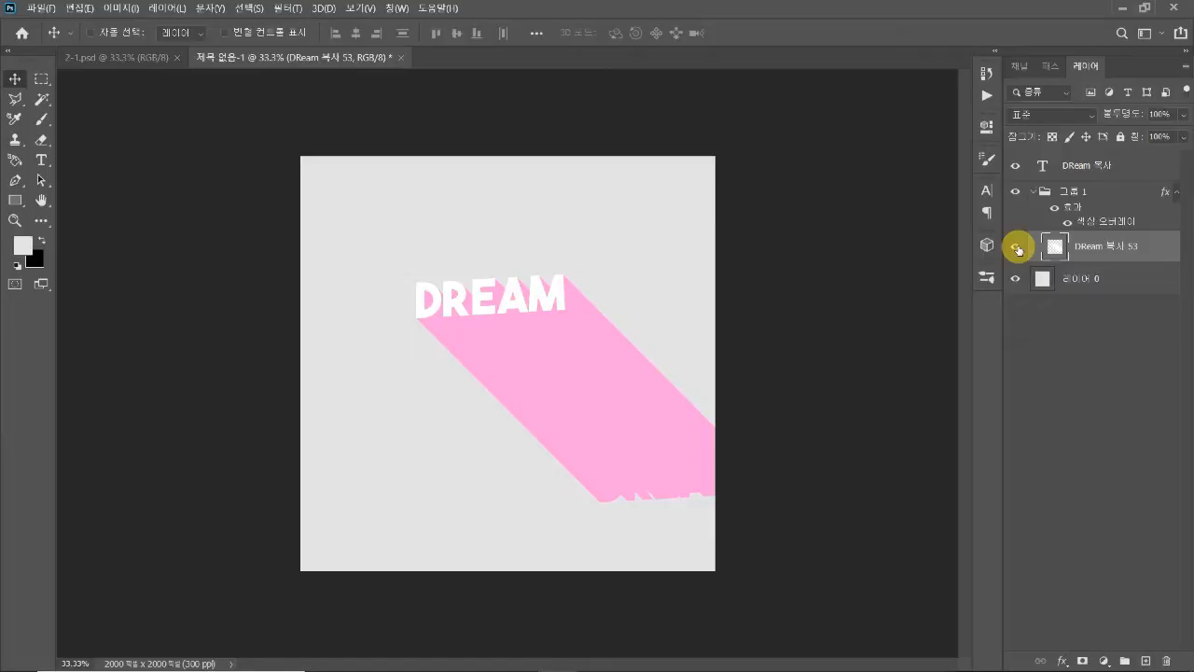
left_click(1018, 248)
left_click(1017, 248)
left_click(1017, 248)
left_click(1017, 248)
left_click_drag(560, 425, 607, 467)
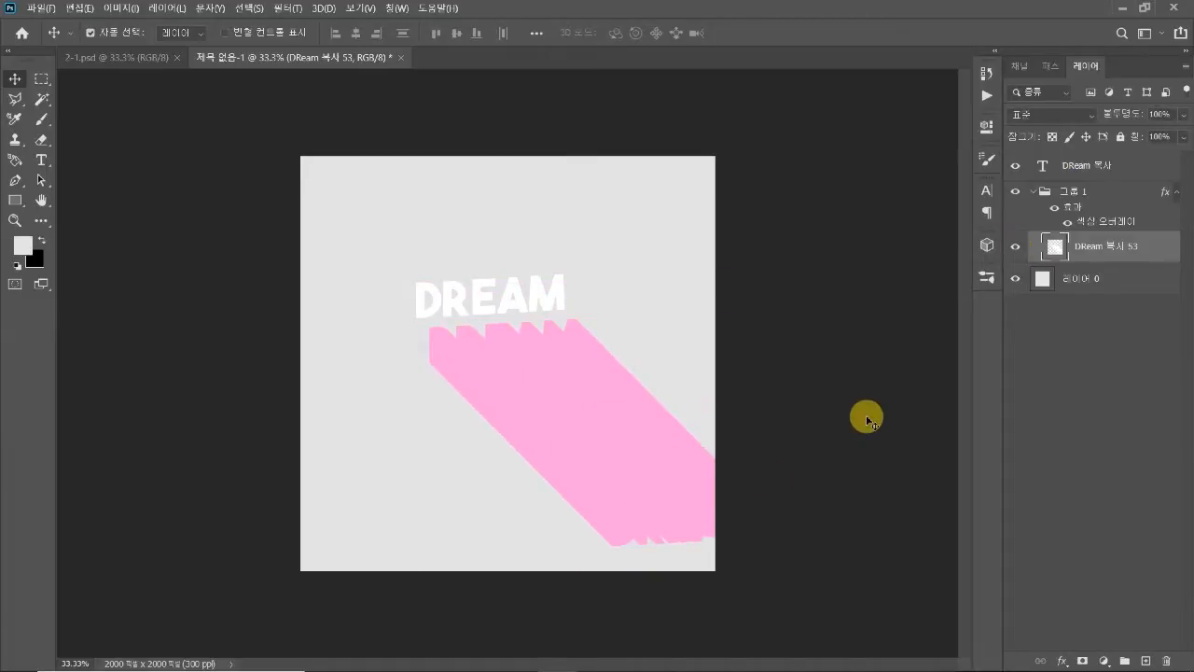
key("ctrl+z")
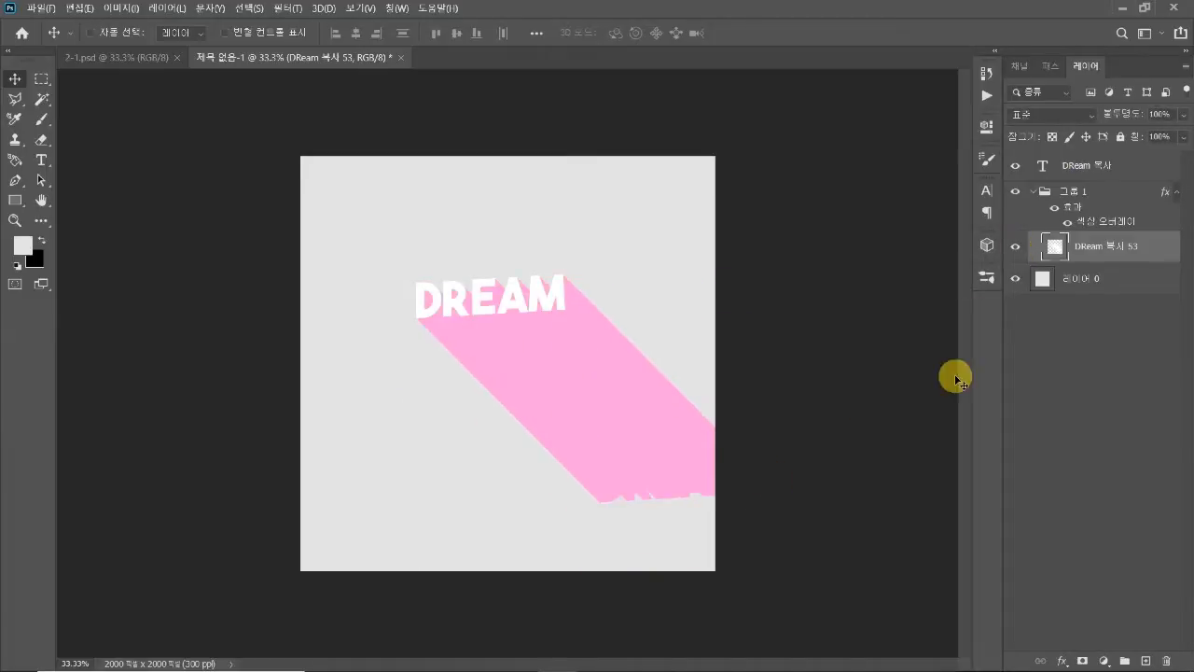
Rename the shadow group as Dream
left_click(1083, 192)
left_click(1033, 192)
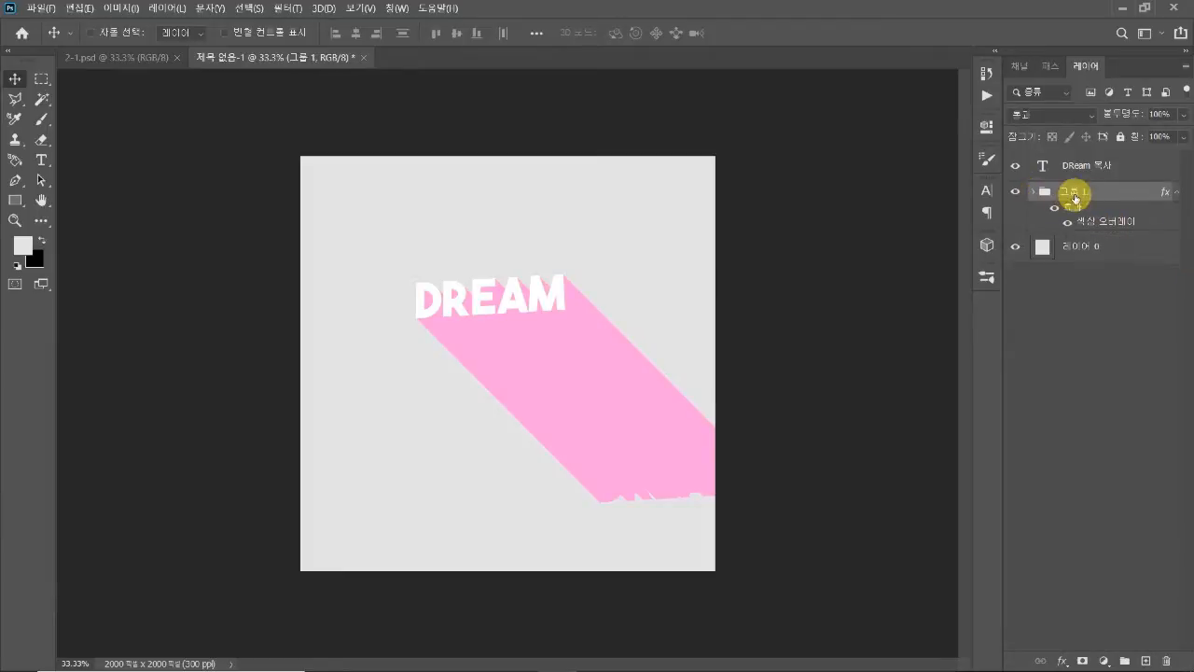
double_click(1069, 192)
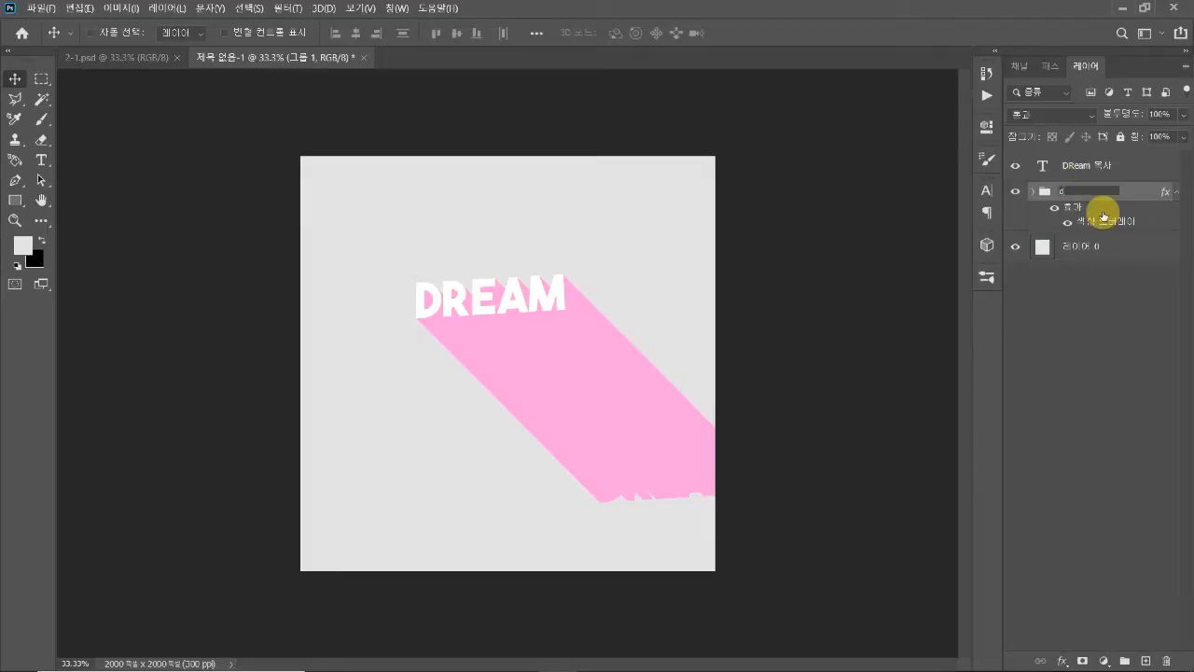
type("Dream")
key("Return")
left_click(1033, 191)
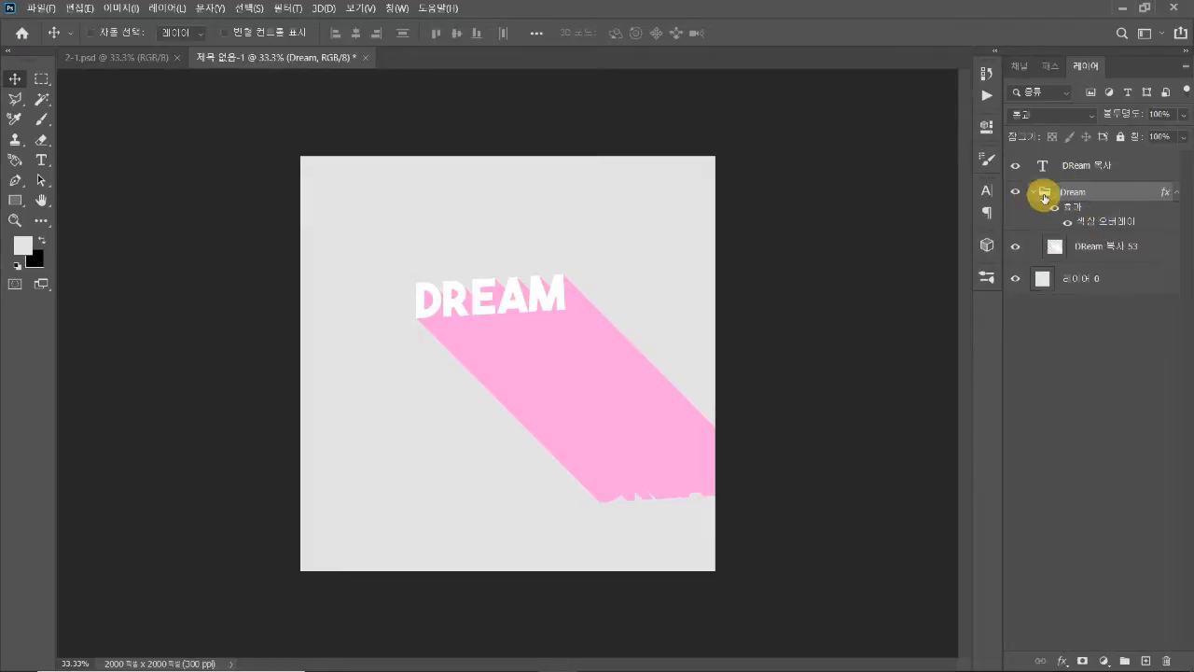
Duplicate the white DREAM text layer and move the copy straight down below the original word
left_click(1085, 156)
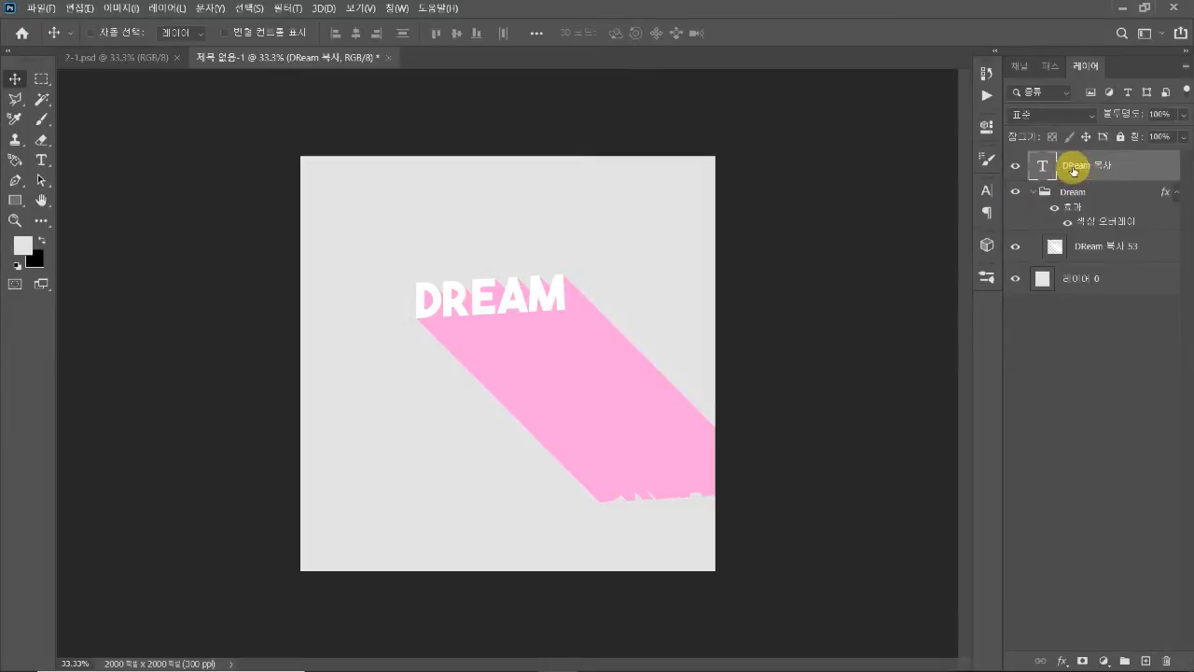
key("ctrl+j")
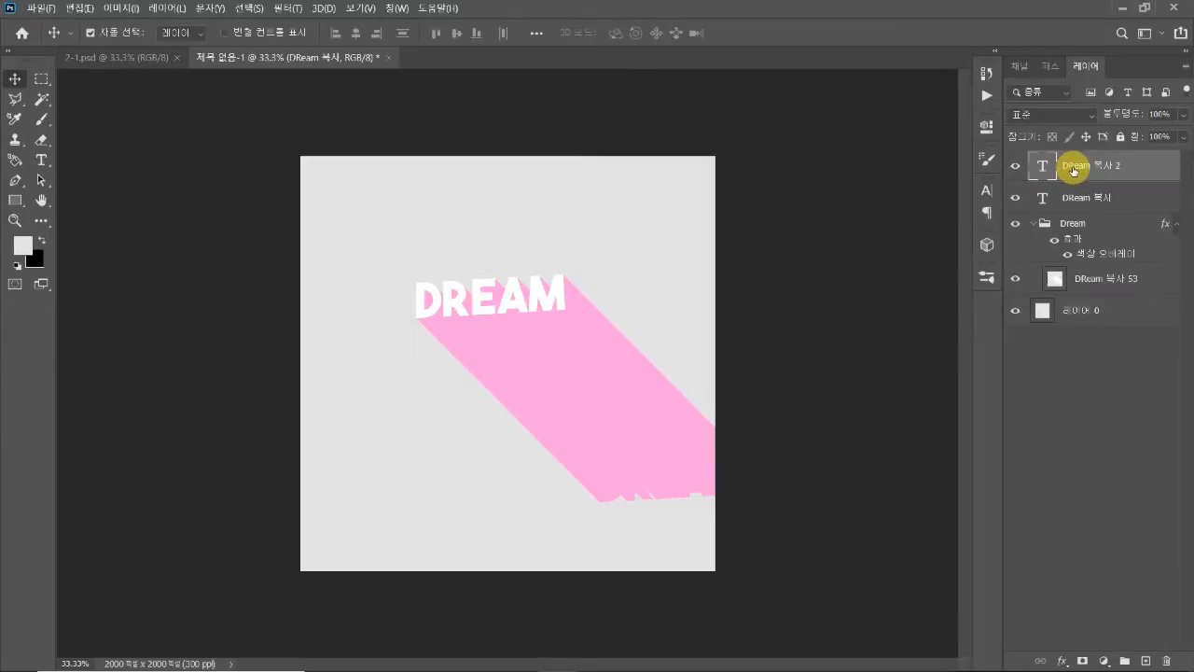
left_click_drag(536, 302, 539, 385)
Change the copied text to SUPER and move it up close beneath DREAM
double_click(540, 385)
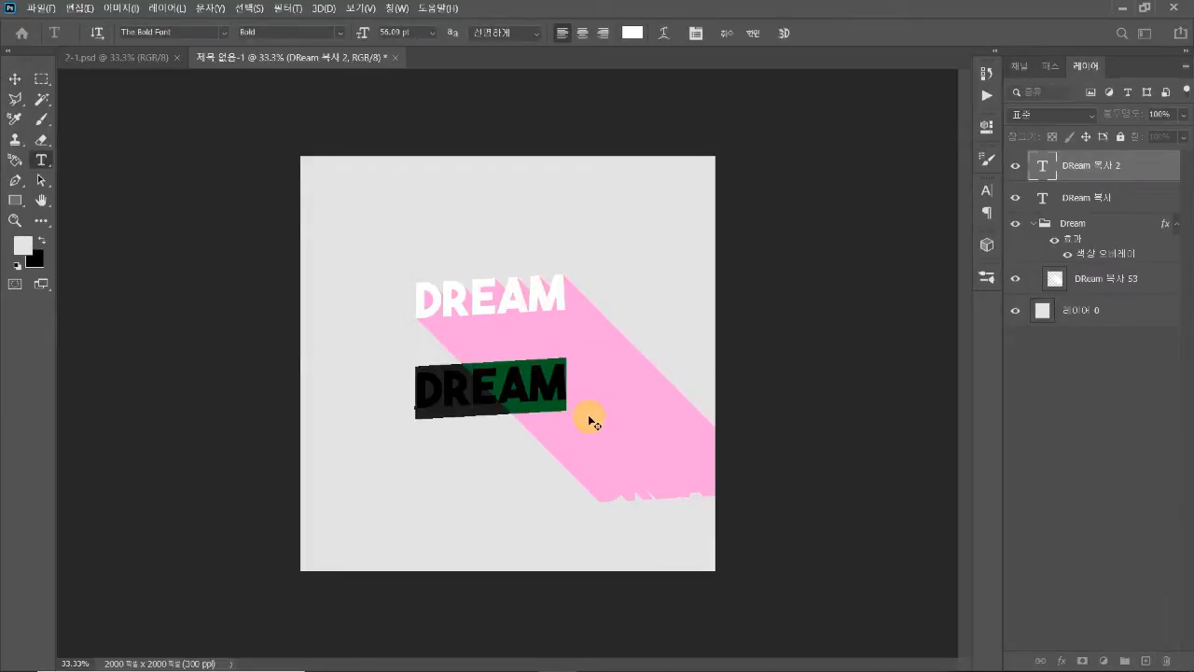
type("SUPER")
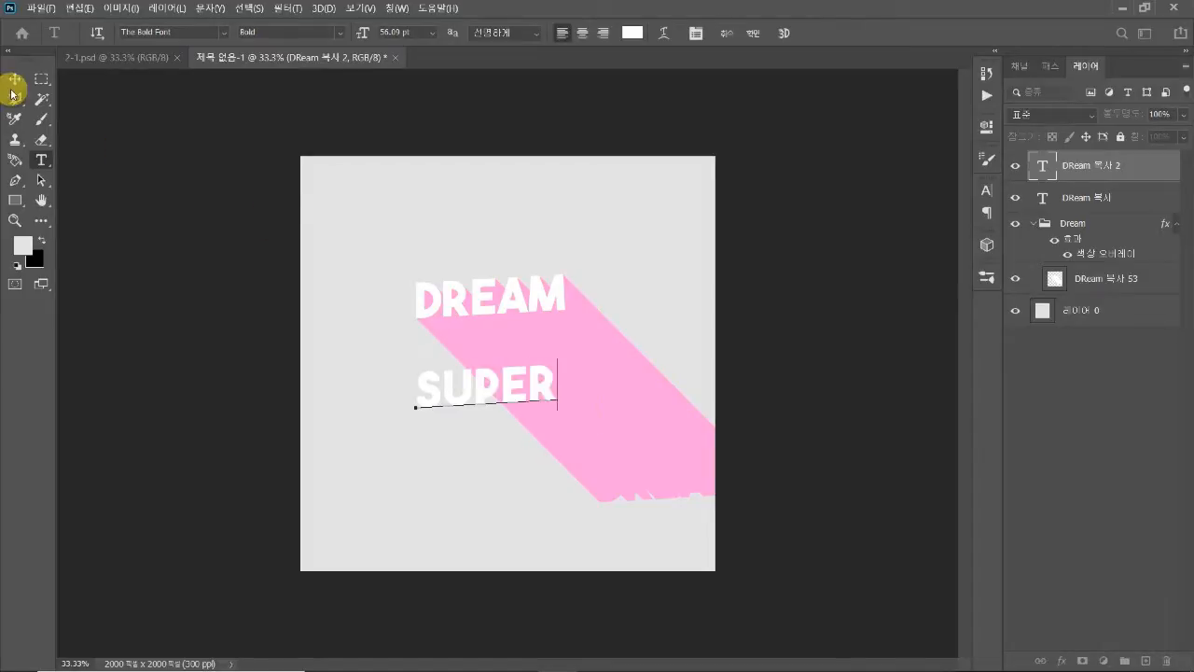
left_click(14, 80)
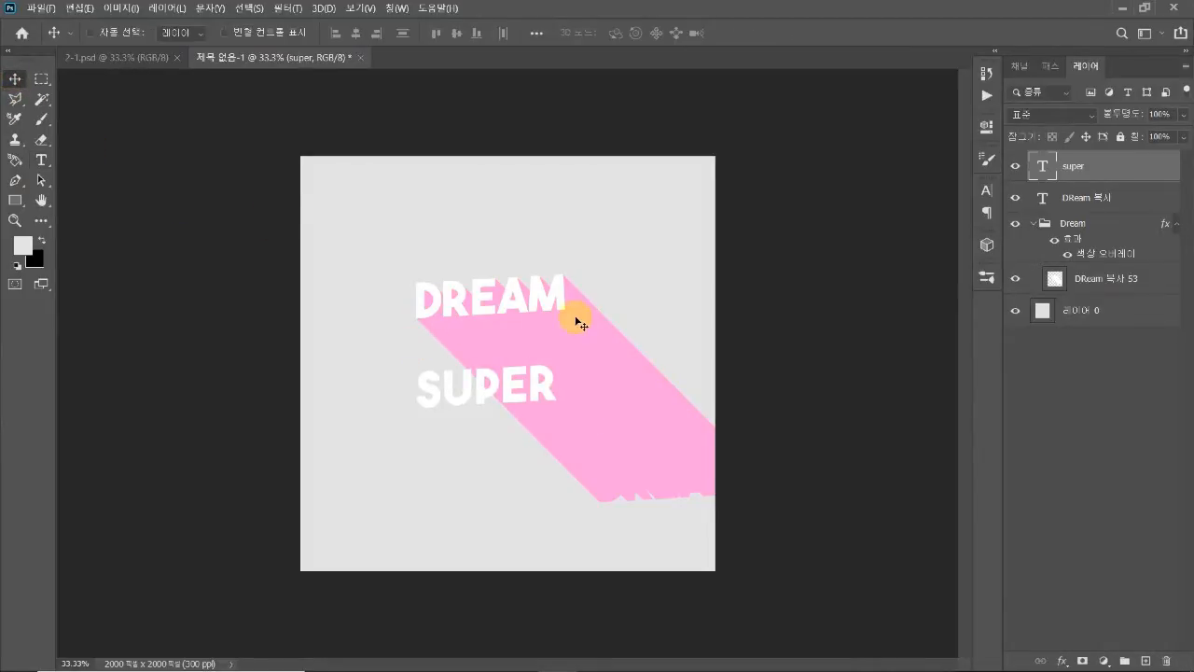
left_click_drag(514, 386, 512, 351)
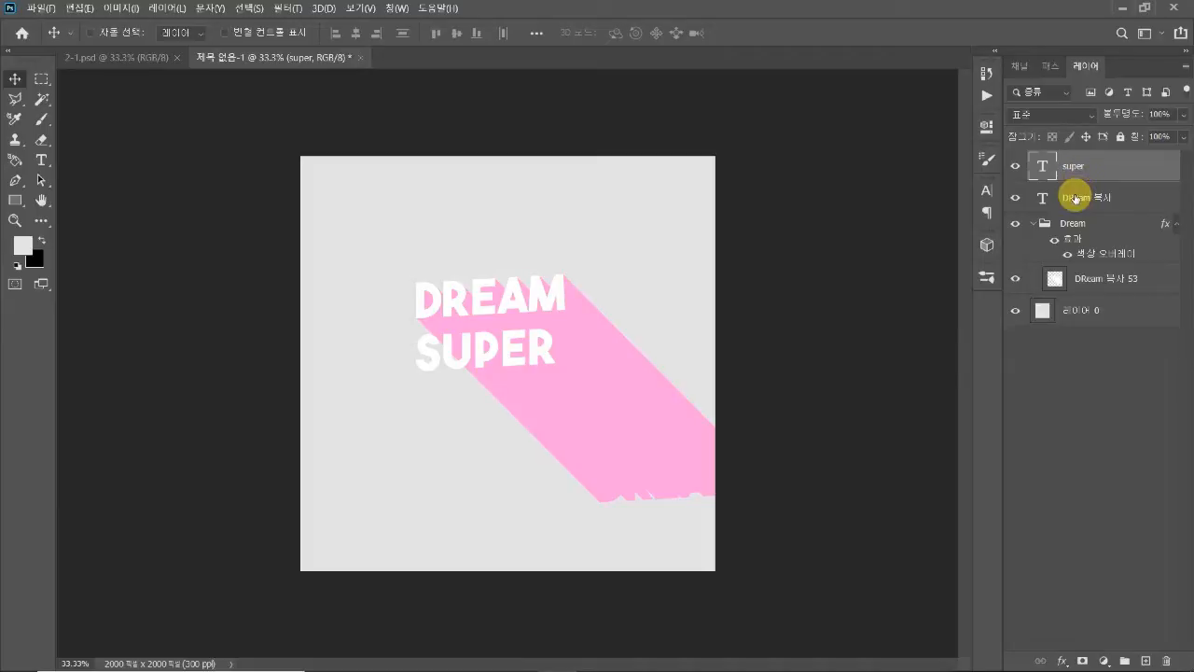
Duplicate the SUPER text layer and place the lower one of the two in a new group
key("ctrl+j")
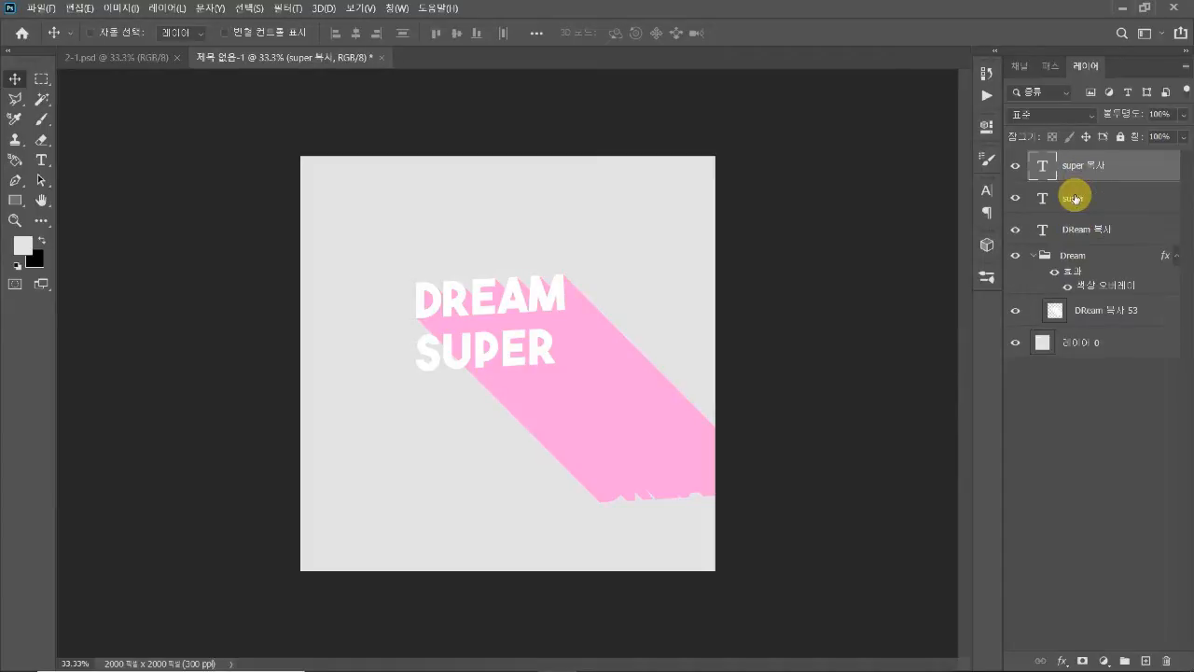
left_click(1074, 198)
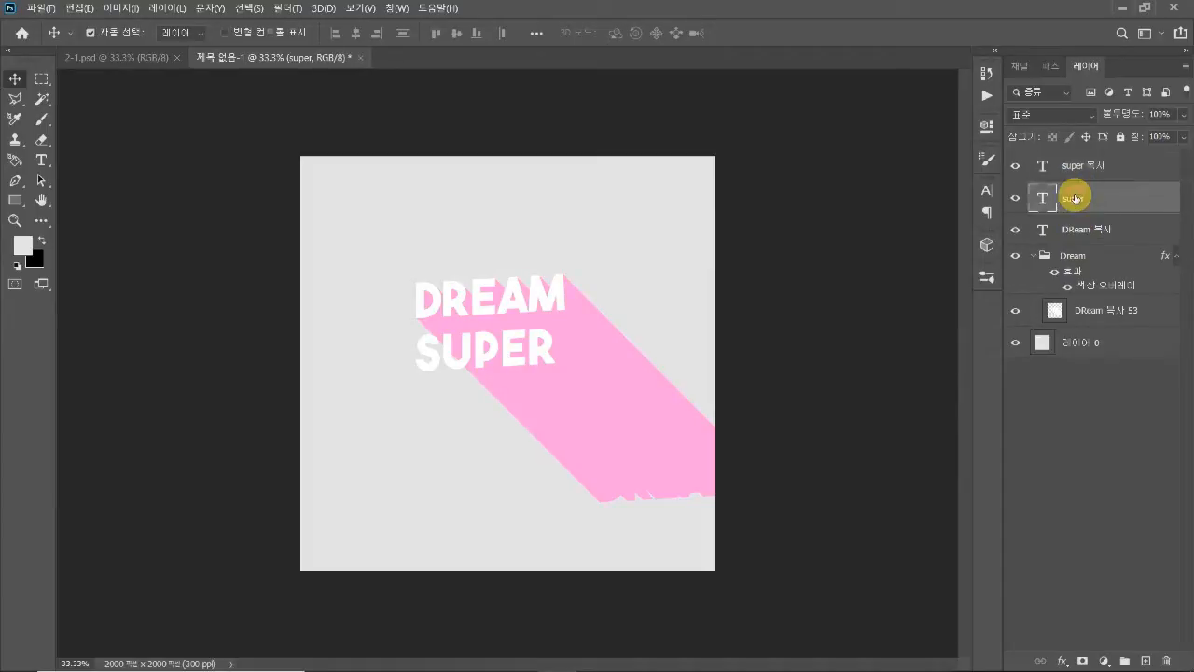
key("ctrl+g")
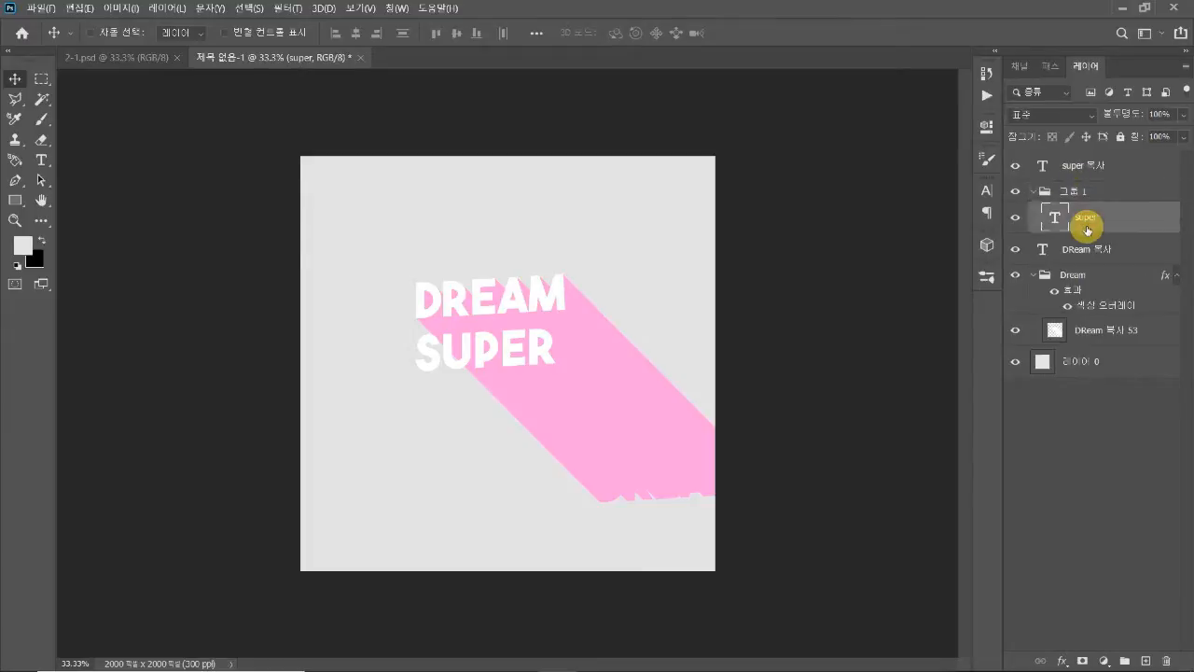
Free-transform the grouped SUPER text, shifting it slightly down and right, and apply the transform
key("ctrl")
key("ctrl+t")
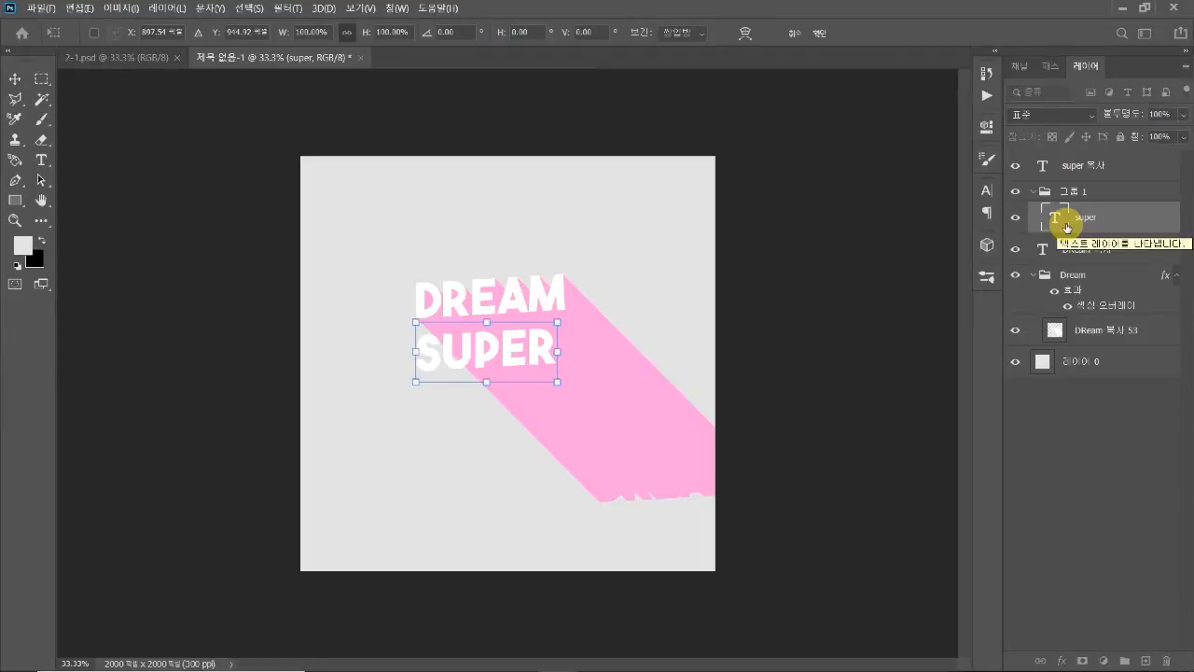
key("Down")
key("Down")
key("Down")
key("Return")
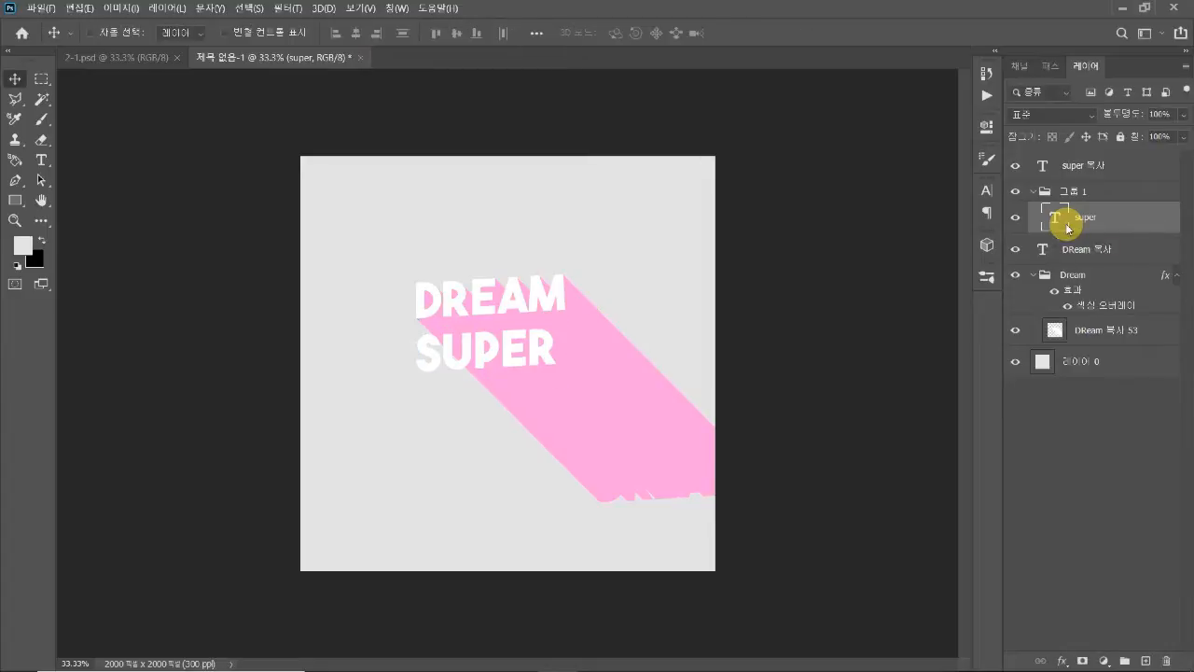
Repeat the transform with duplication to build about 49 stacked SUPER copies running diagonally down and right
key("ctrl+alt+shift+t")
key("ctrl+alt+shift+t")
key("ctrl+alt+shift+t")
key("ctrl+alt+shift+t")
key("ctrl+alt+shift+t")
key("ctrl+alt+shift+t")
key("ctrl+alt+shift+t")
key("ctrl+alt+shift+t")
key("ctrl+alt+shift+t")
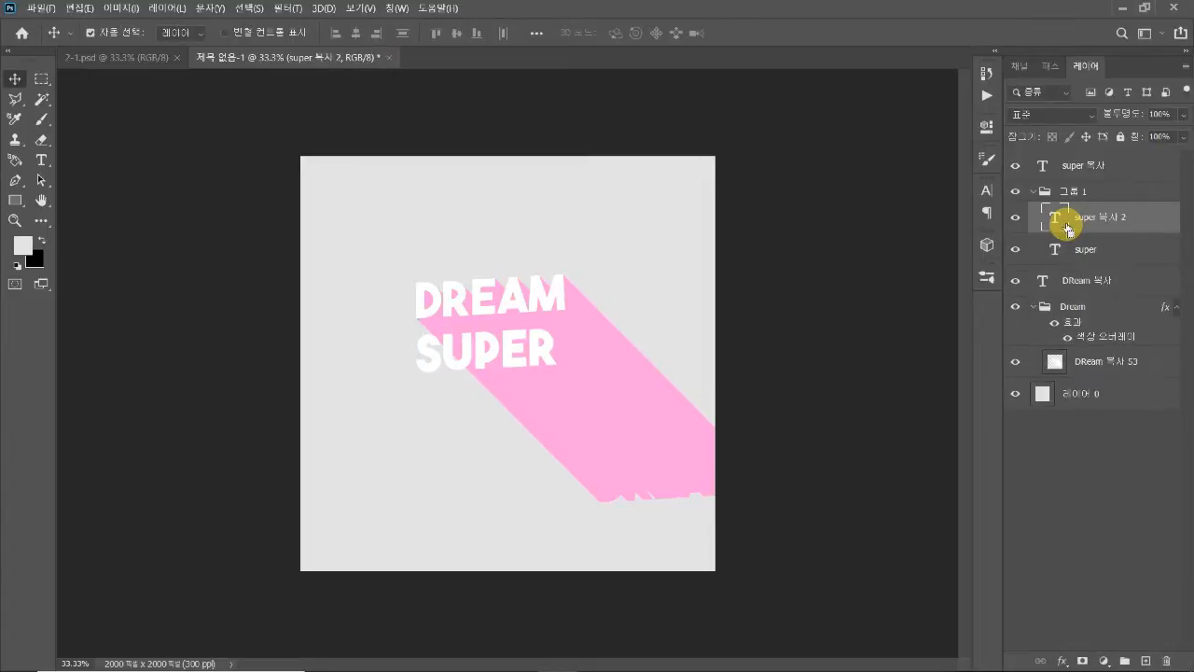
key("ctrl+alt+shift+t")
key("ctrl+alt+shift+t")
key("ctrl+alt+shift+t")
key("ctrl+alt+shift+t")
key("ctrl+alt+shift+t")
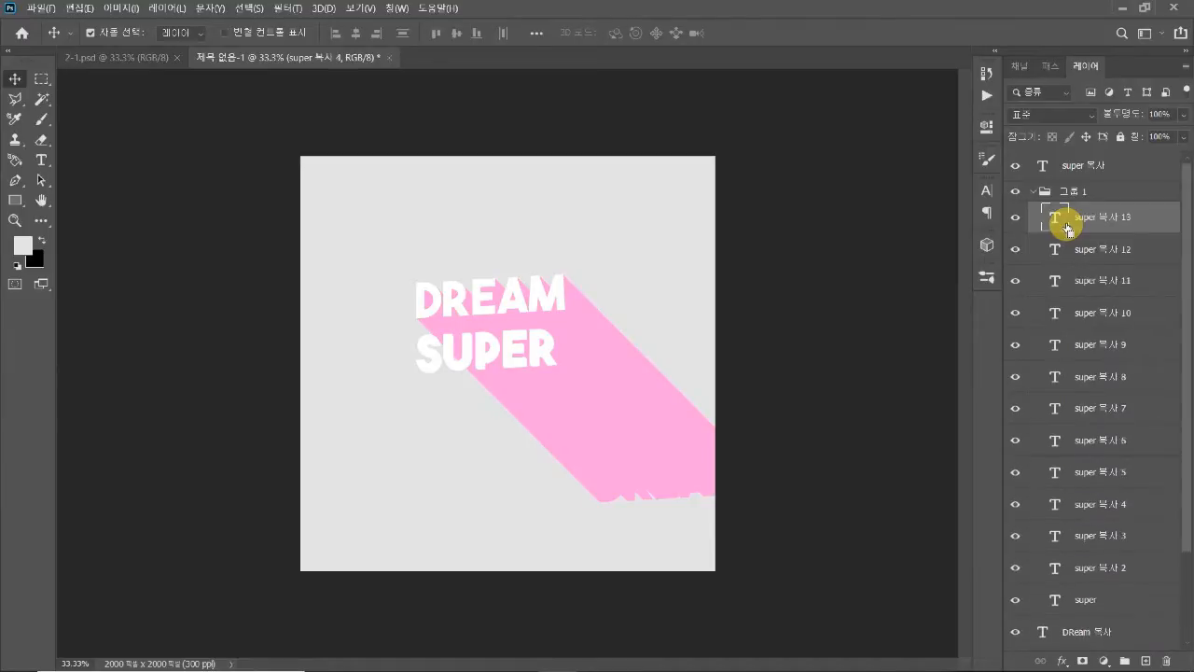
key("ctrl+alt+shift+t")
key("ctrl+alt+shift+t")
key("ctrl+alt+shift+t")
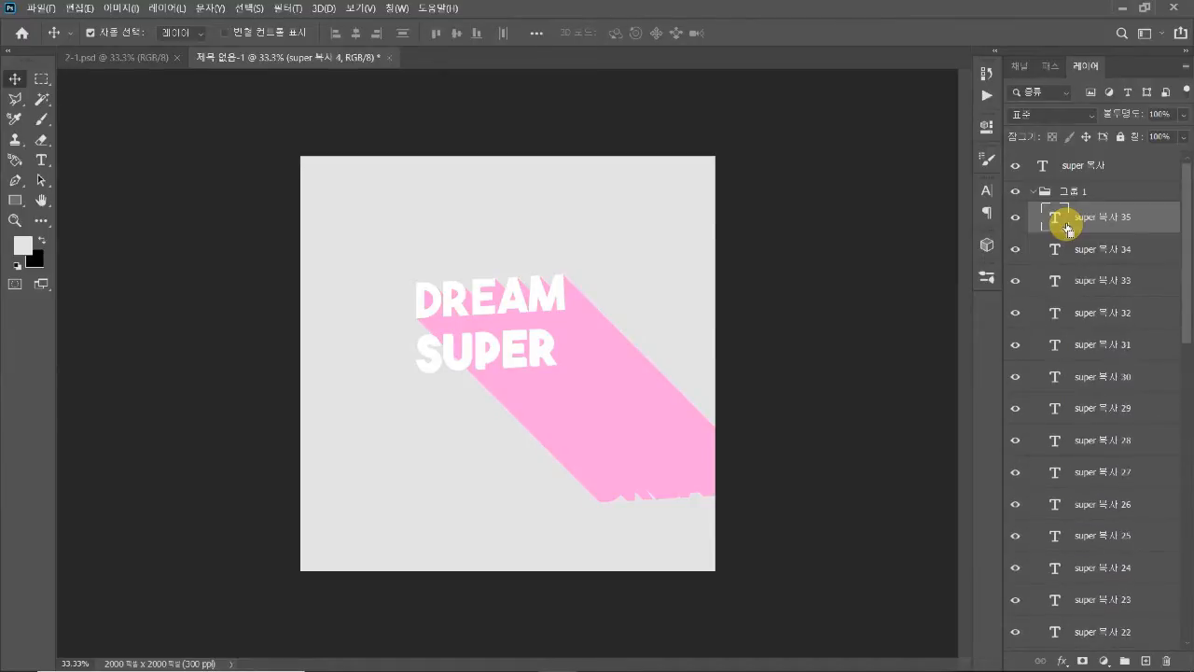
key("ctrl+alt+shift+t")
key("ctrl+alt+shift+t")
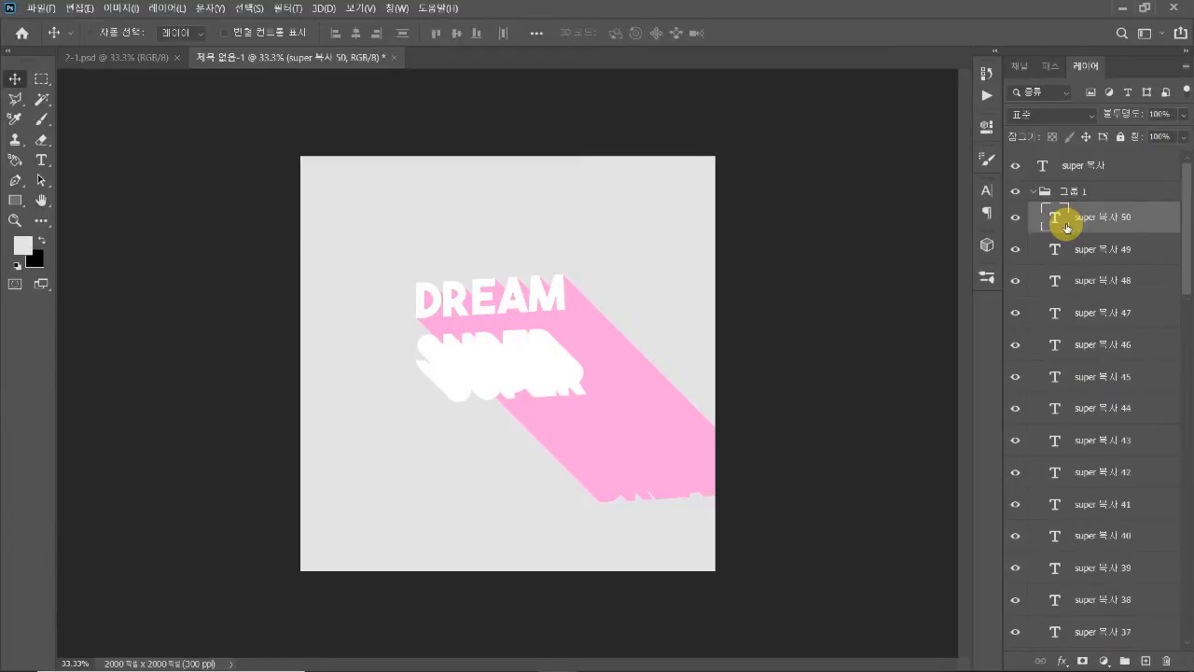
Merge all the SUPER text layers inside the new group into one layer
scroll(1110, 387, "down", 10)
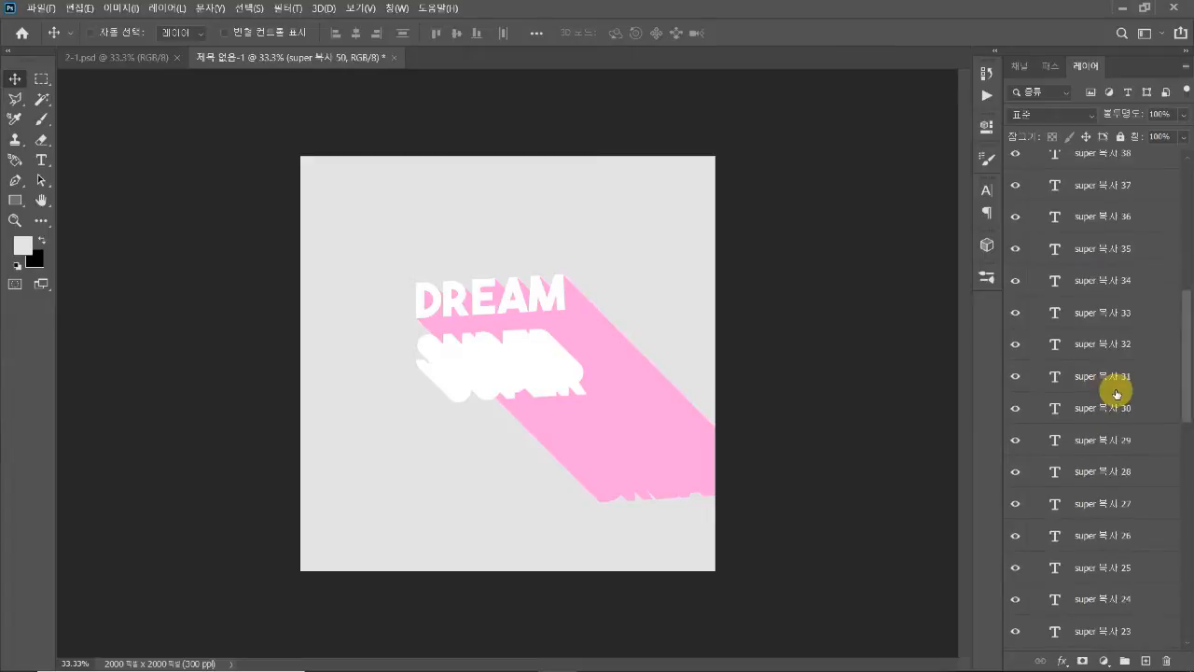
scroll(1119, 396, "down", 3)
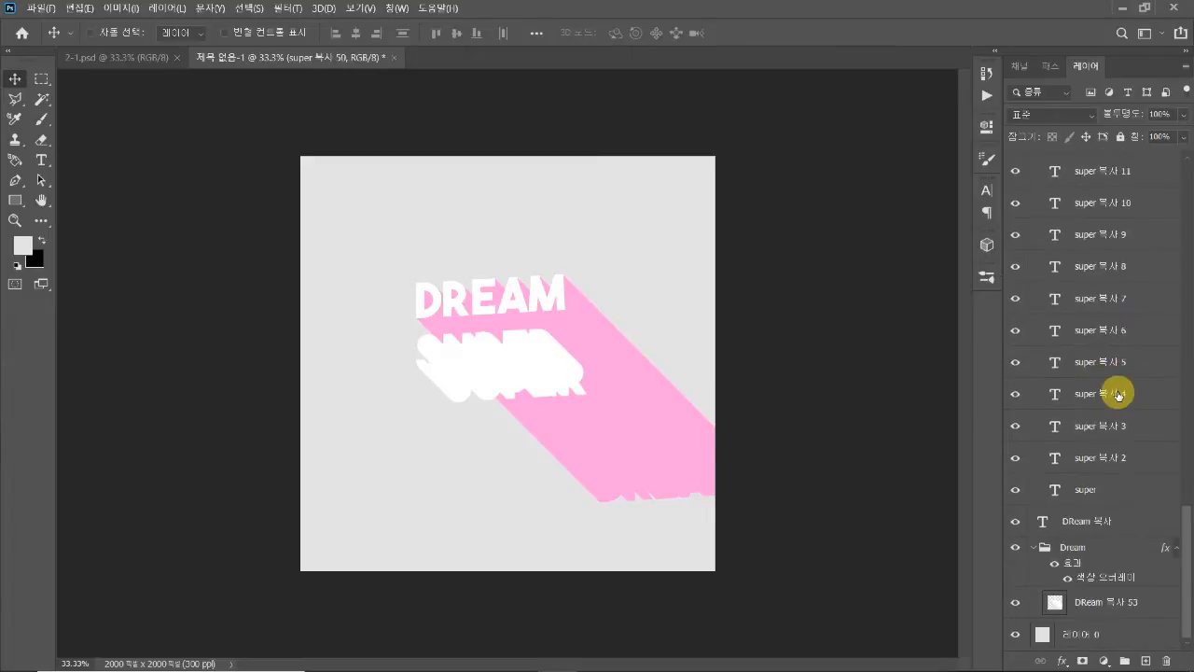
left_click(1093, 492, "shift")
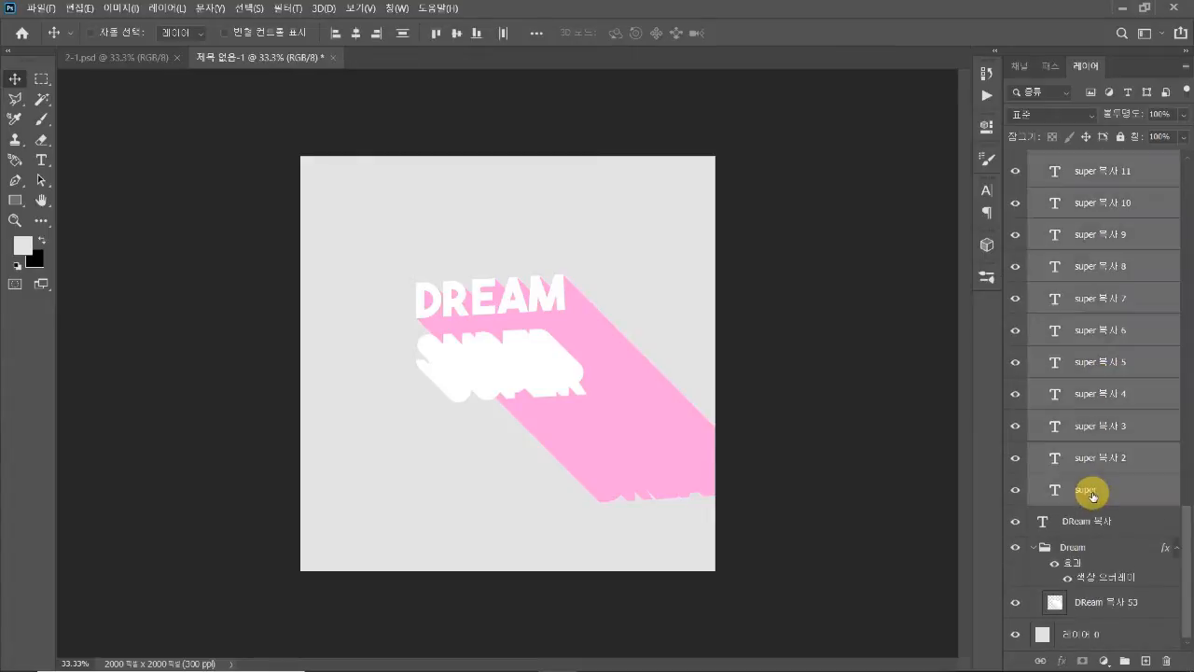
key("ctrl+e")
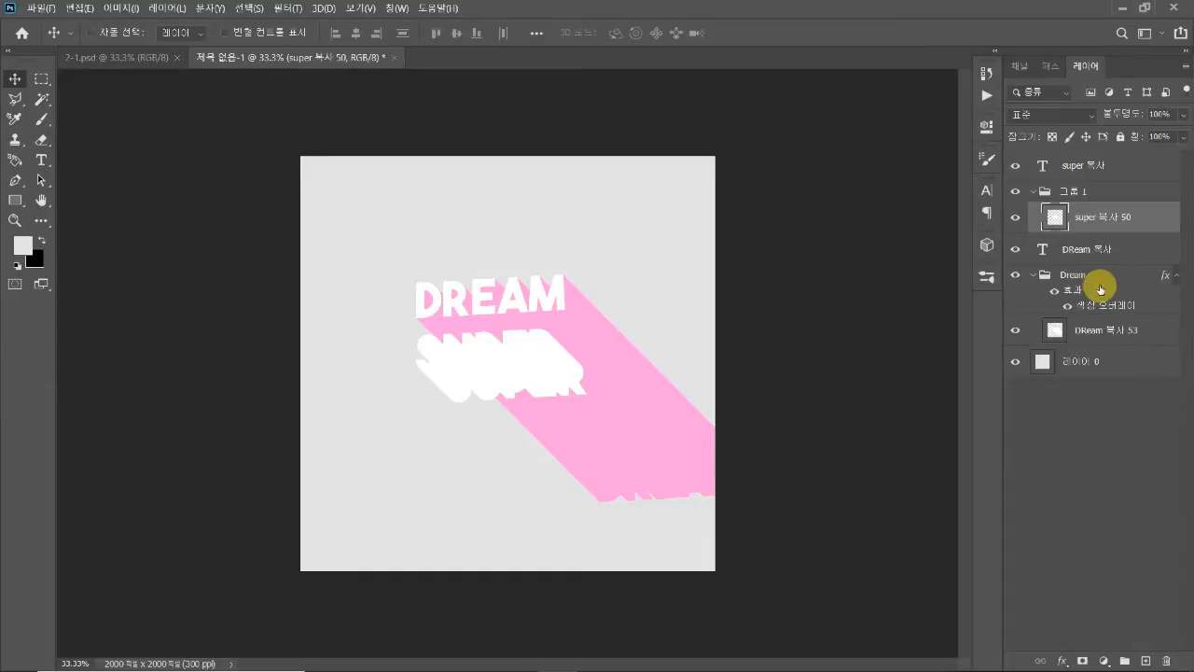
Duplicate the merged SUPER shadow and move the copy diagonally down and right so it overlaps the original
key("ctrl+j")
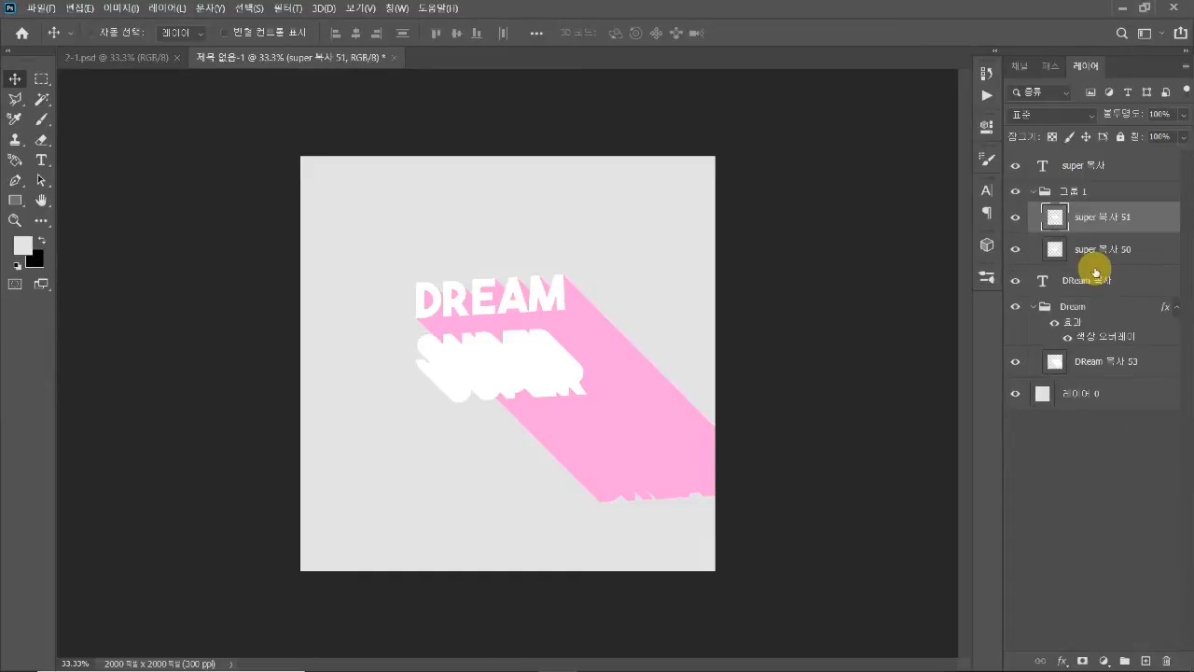
left_click_drag(528, 365, 582, 416)
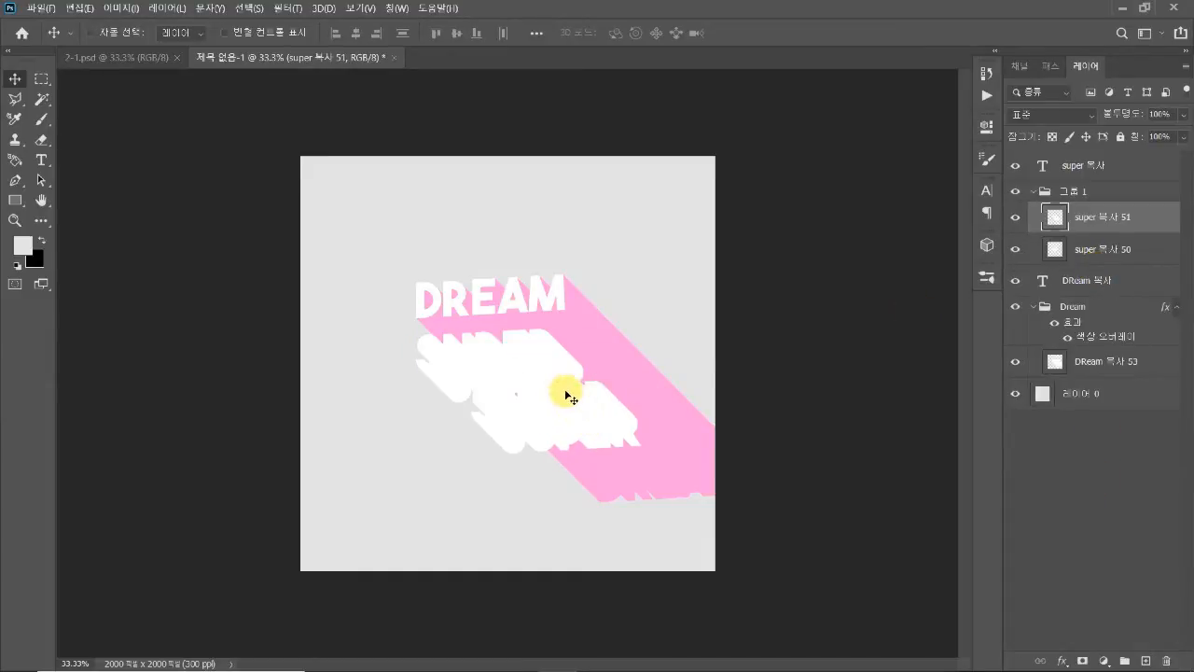
left_click(561, 378, "ctrl")
left_click(570, 371, "ctrl")
left_click_drag(738, 466, 697, 374)
Nudge the SUPER shadow copy up and left until its diagonal edge lines up with the original's edge
key("Up")
key("Up")
key("Left")
key("Up")
key("Left")
key("Up")
key("Left")
key("Up")
key("Left")
key("Up")
key("Left")
key("Up")
key("Left")
key("Up")
key("Left")
key("Up")
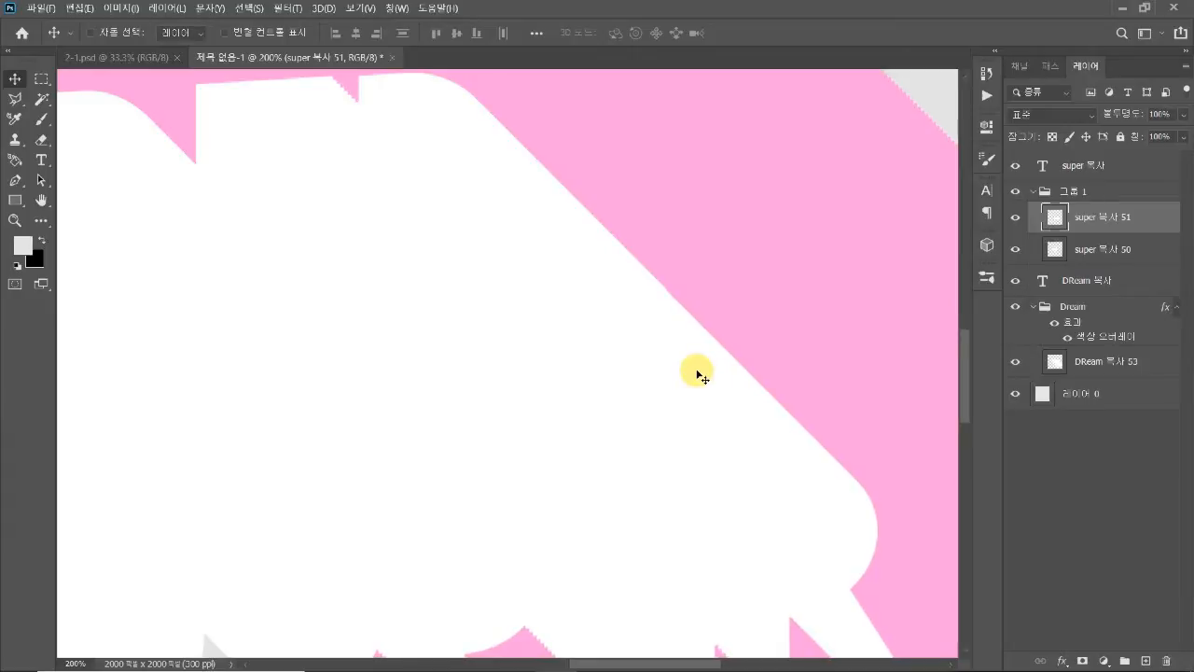
key("Left")
key("Up")
key("Left")
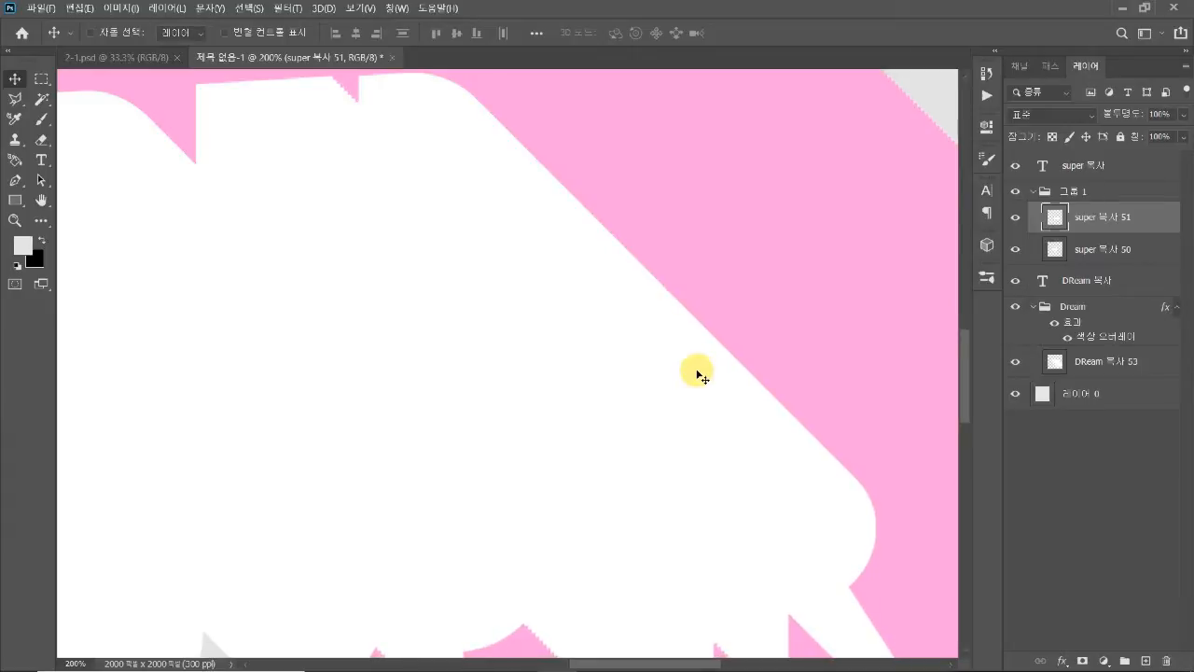
Merge the two SUPER shadow layers inside the group into one layer
key("ctrl+minus")
key("ctrl+minus")
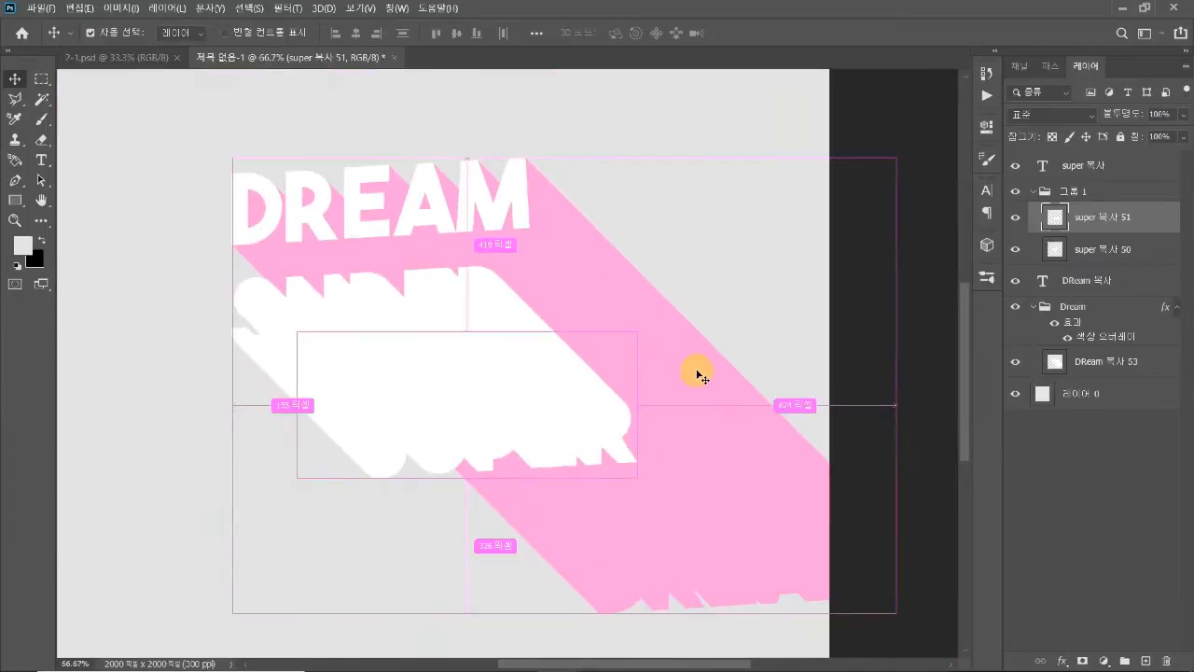
left_click(1108, 252, "shift")
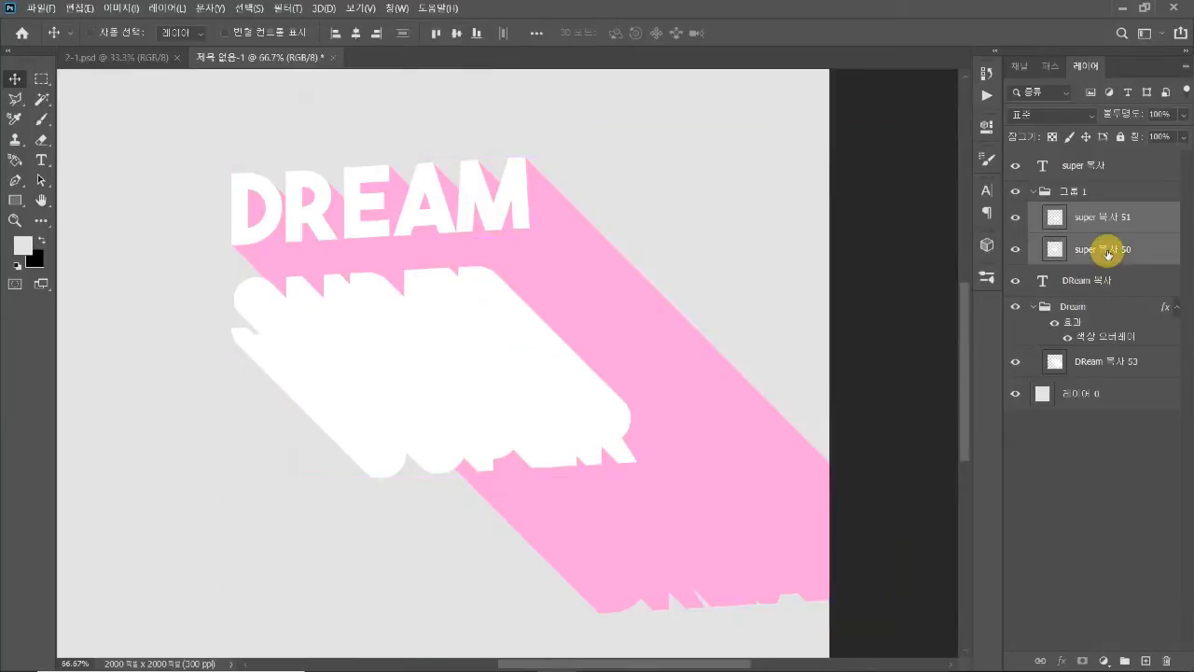
key("ctrl+e")
Duplicate the merged SUPER shadow diagonally down and right, and nudge the copy until its diagonal edge lines up with the original's
left_click_drag(584, 405, 679, 447)
left_click(634, 435, "ctrl")
left_click(622, 411, "ctrl")
left_click(622, 411, "ctrl")
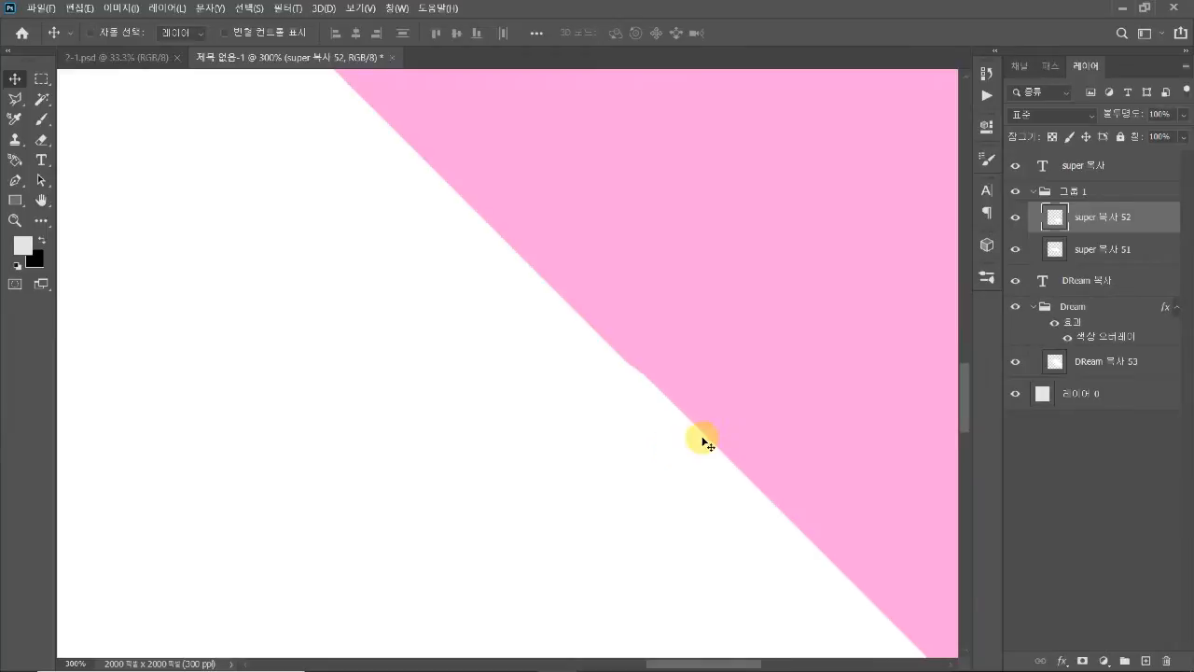
key("Down")
key("Left")
key("Up")
key("Left")
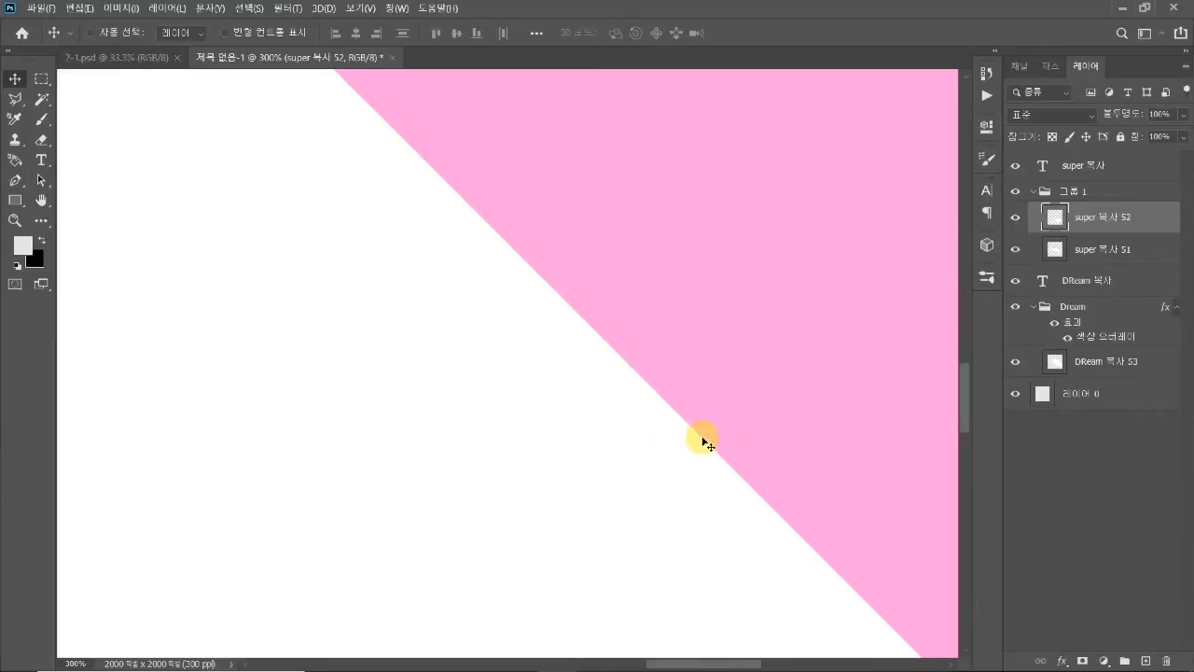
Merge the SUPER shadow and its extended copy inside the group into one layer
key("ctrl+minus")
key("ctrl+minus")
key("ctrl+minus")
key("ctrl+minus")
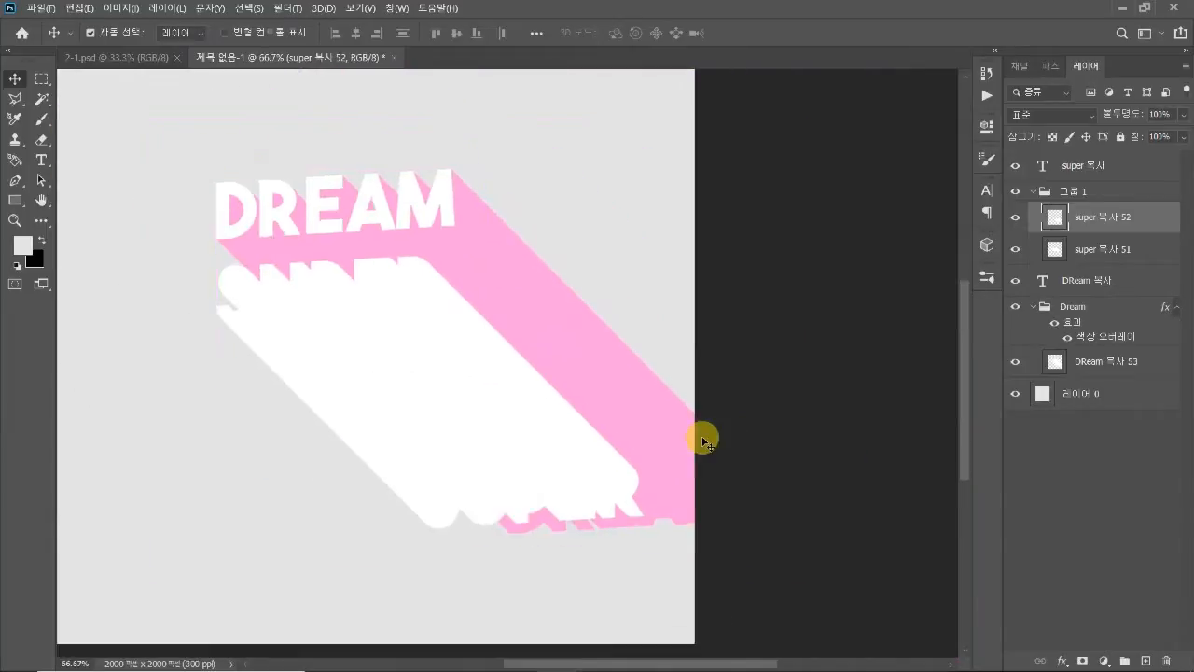
left_click(1083, 249, "ctrl")
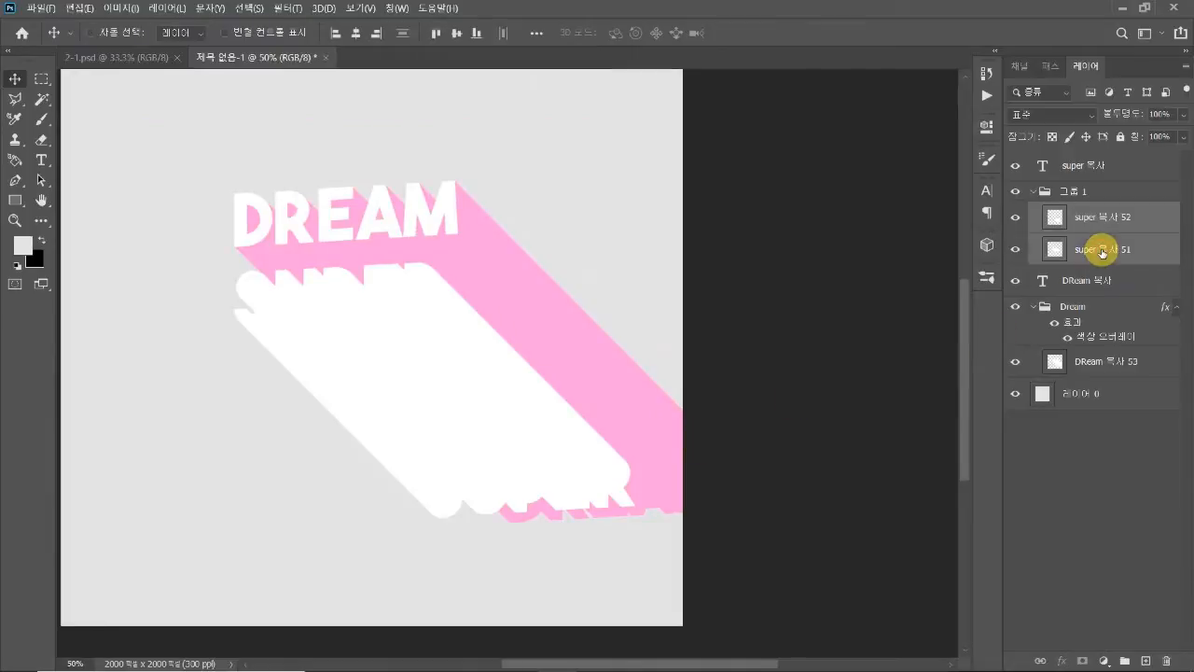
key("ctrl+e")
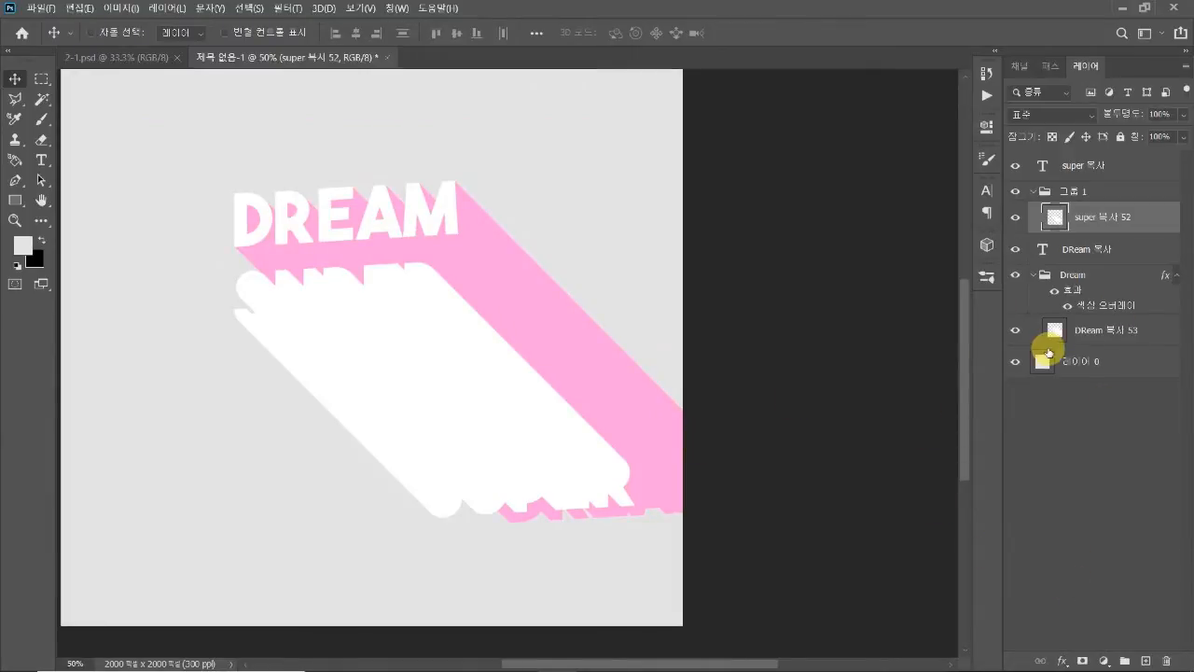
left_click_drag(504, 432, 734, 560)
key("ctrl+z")
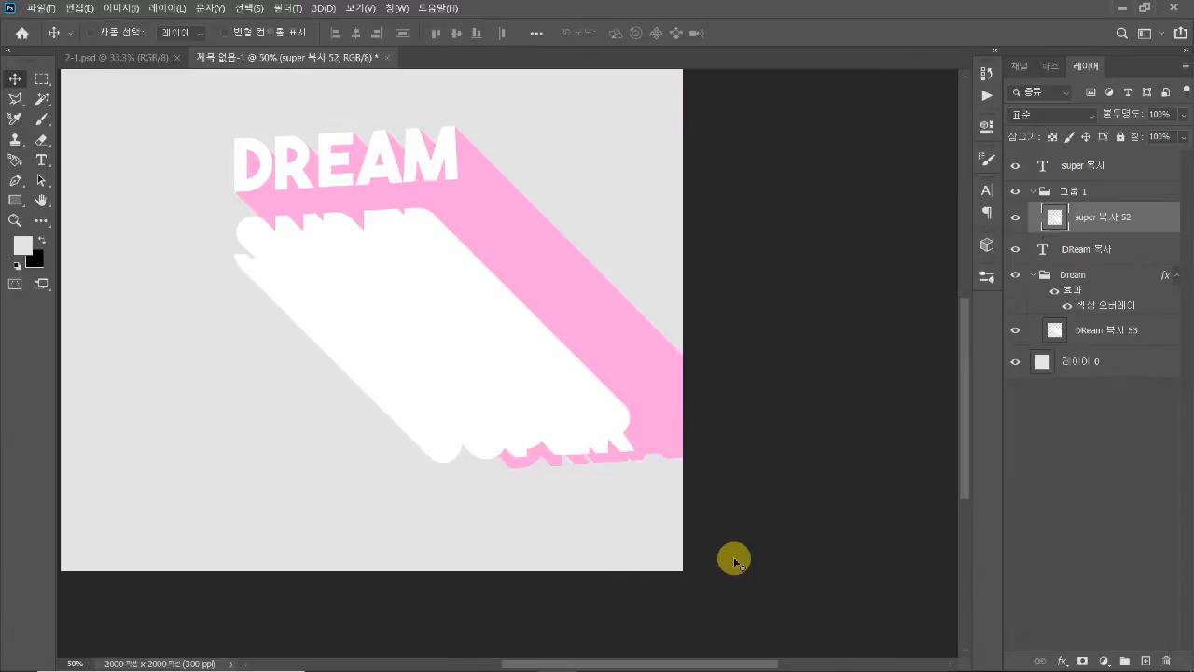
left_click_drag(507, 410, 501, 447)
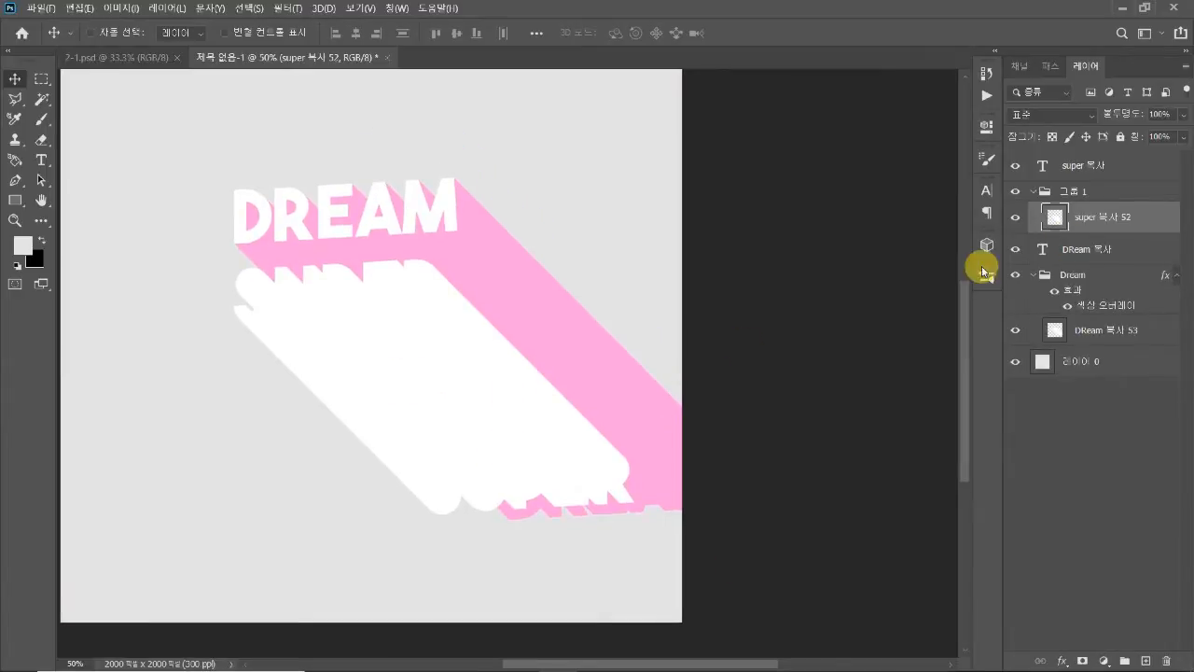
Add a Color Overlay in light violet #f691ff to the SUPER shadow group and collapse the group
left_click(1078, 198)
left_click(1033, 192)
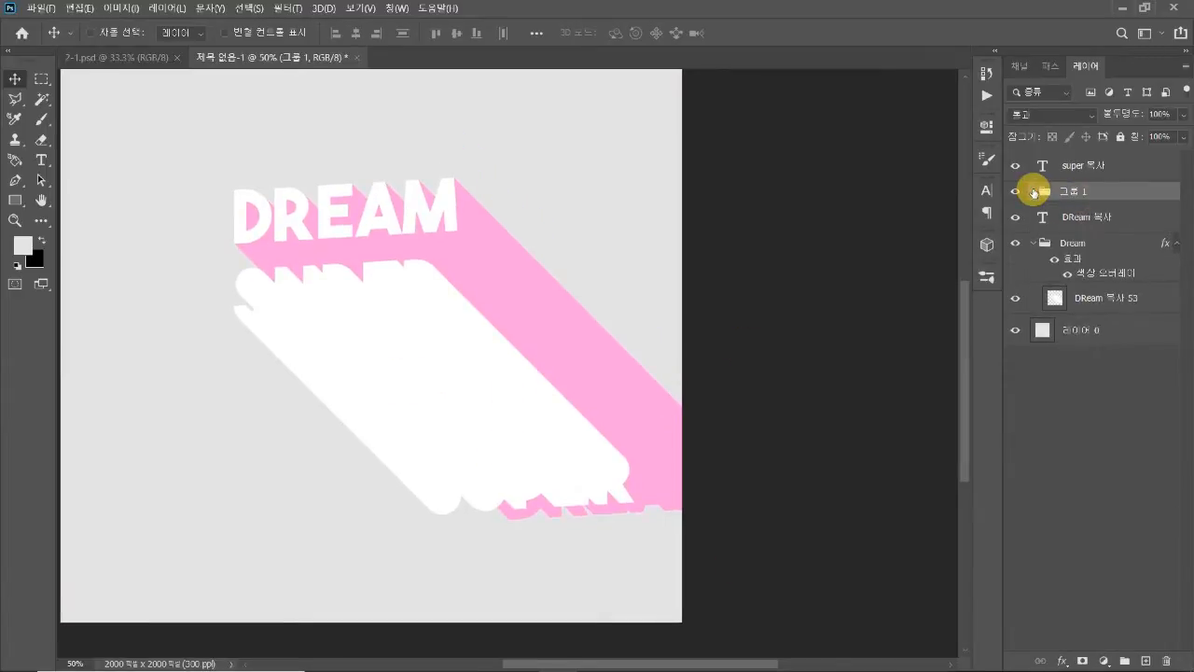
left_click(1033, 191)
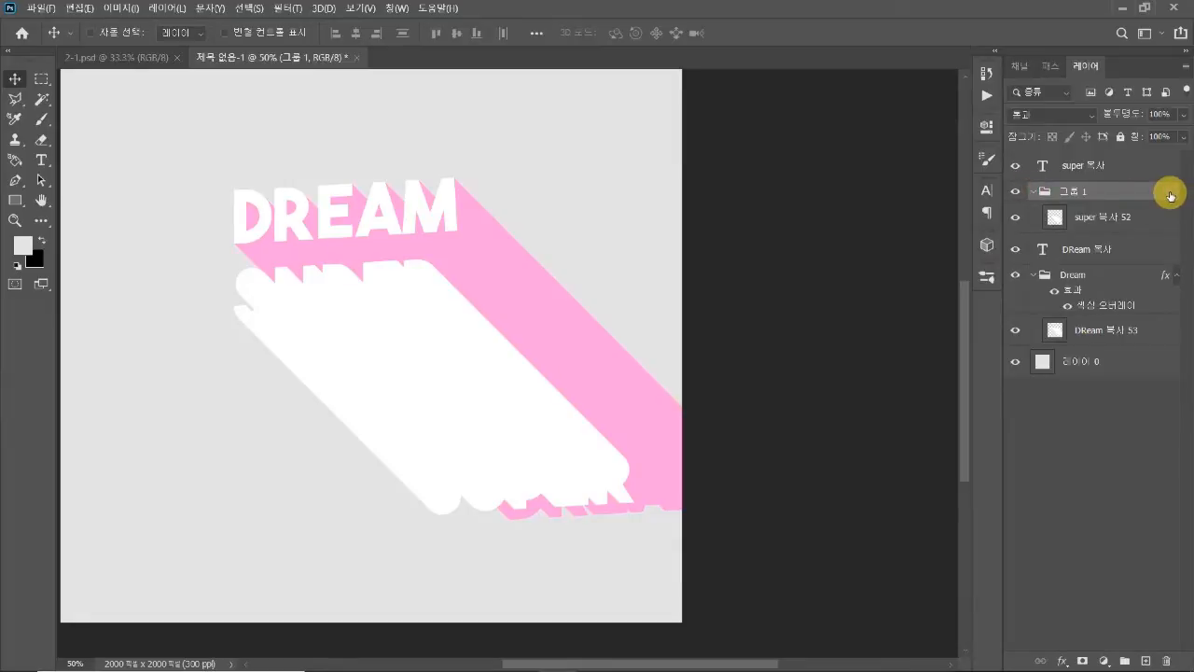
double_click(1171, 196)
left_click(602, 435)
left_click_drag(995, 221, 1068, 207)
left_click(1016, 269)
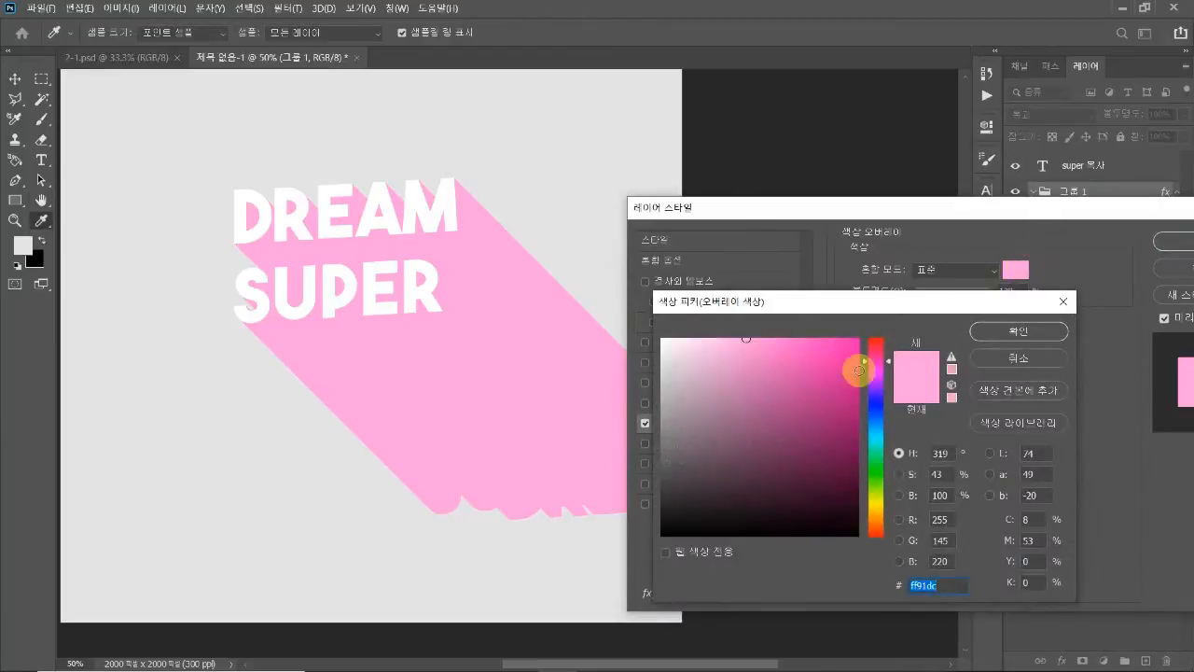
left_click_drag(878, 363, 889, 376)
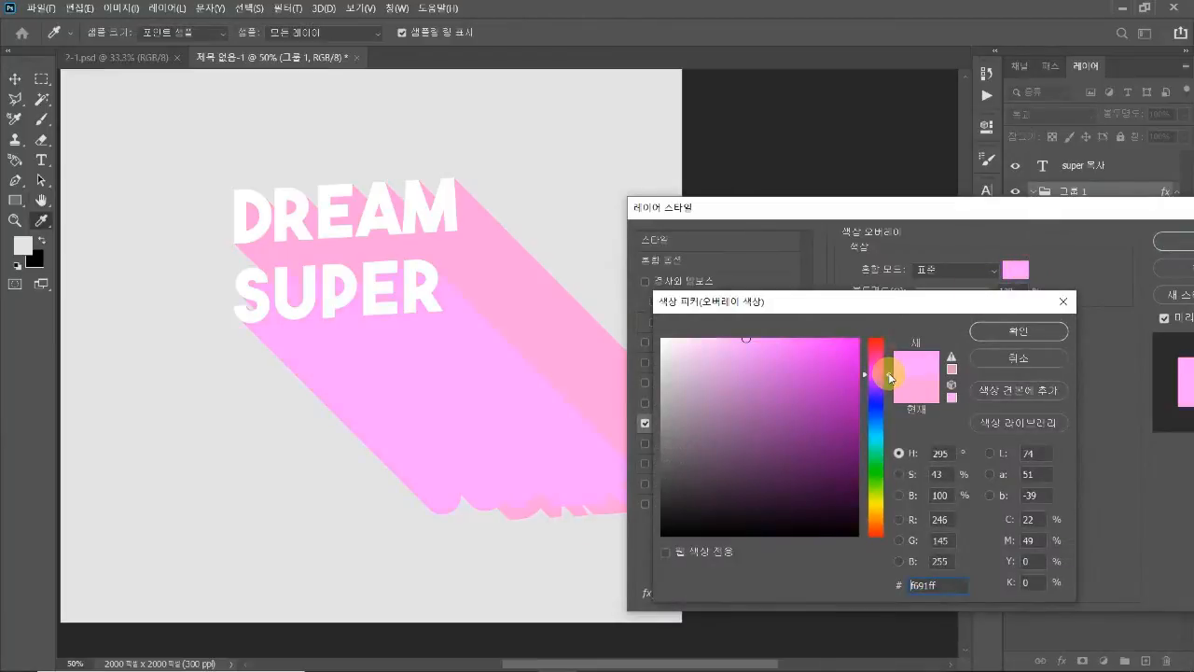
left_click(1053, 331)
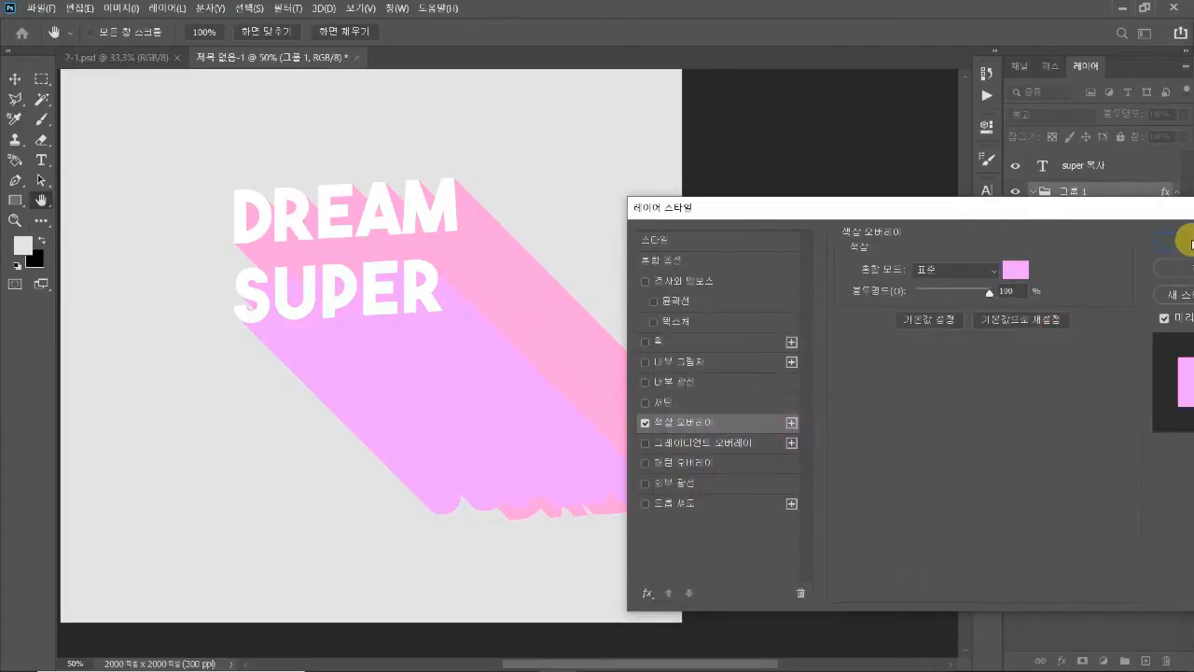
left_click(1183, 240)
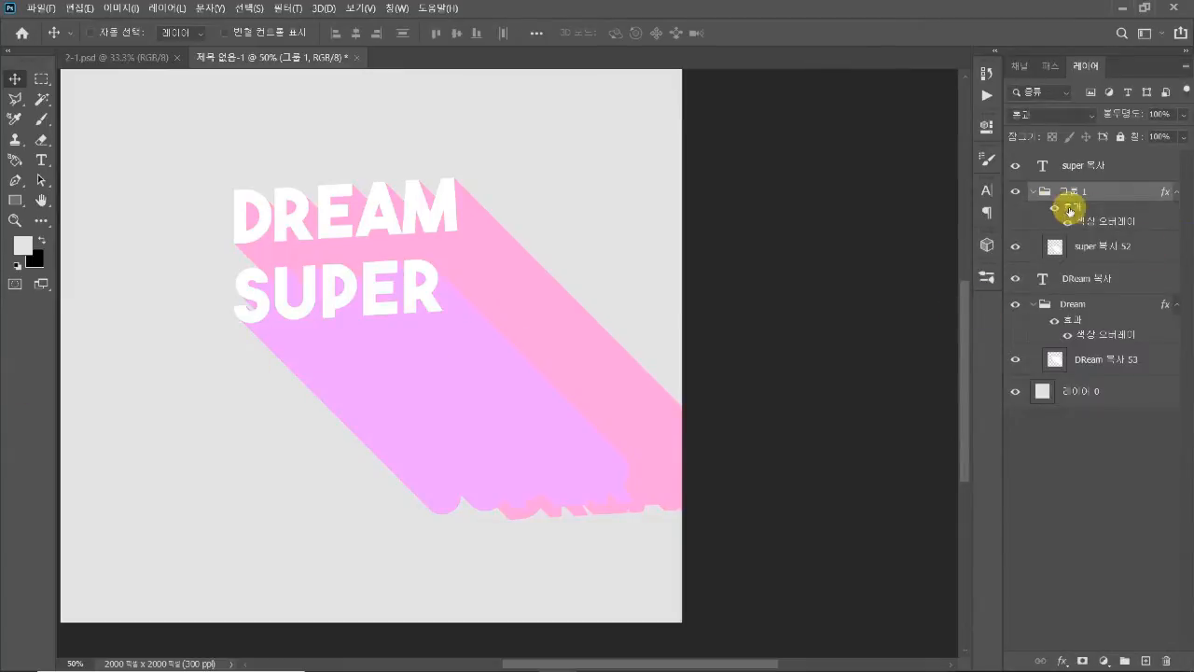
left_click(1033, 192)
left_click(1033, 191)
left_click(1033, 191)
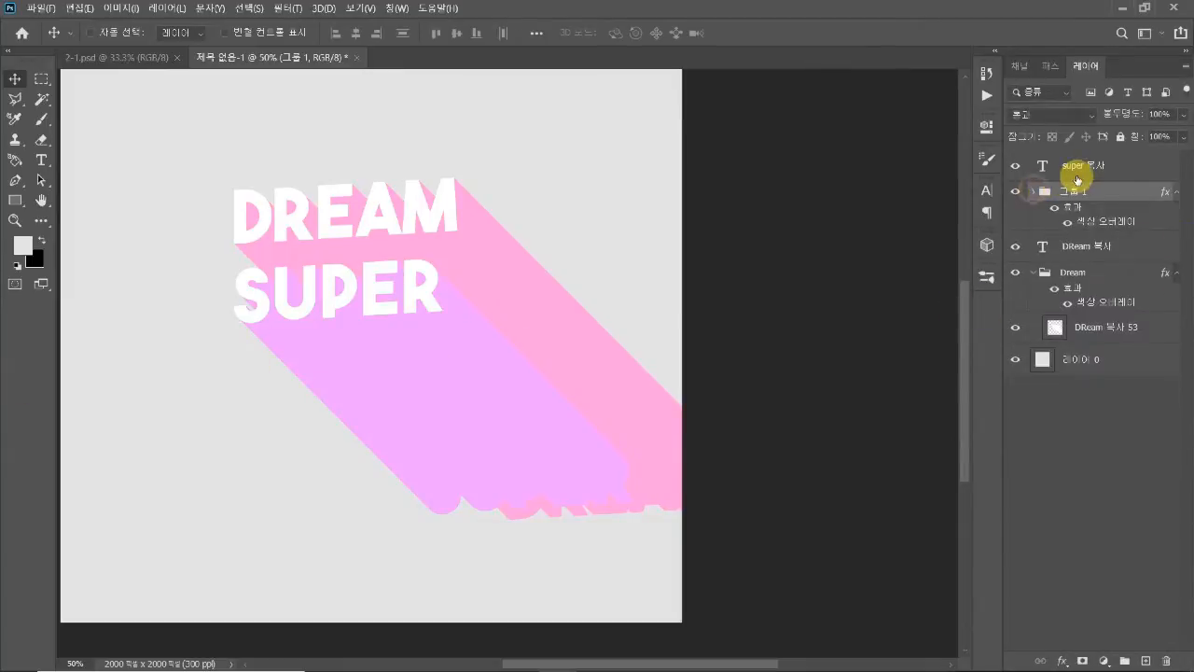
Duplicate the white SUPER text below the original and change the copy's wording to CONCERT
left_click(1025, 166)
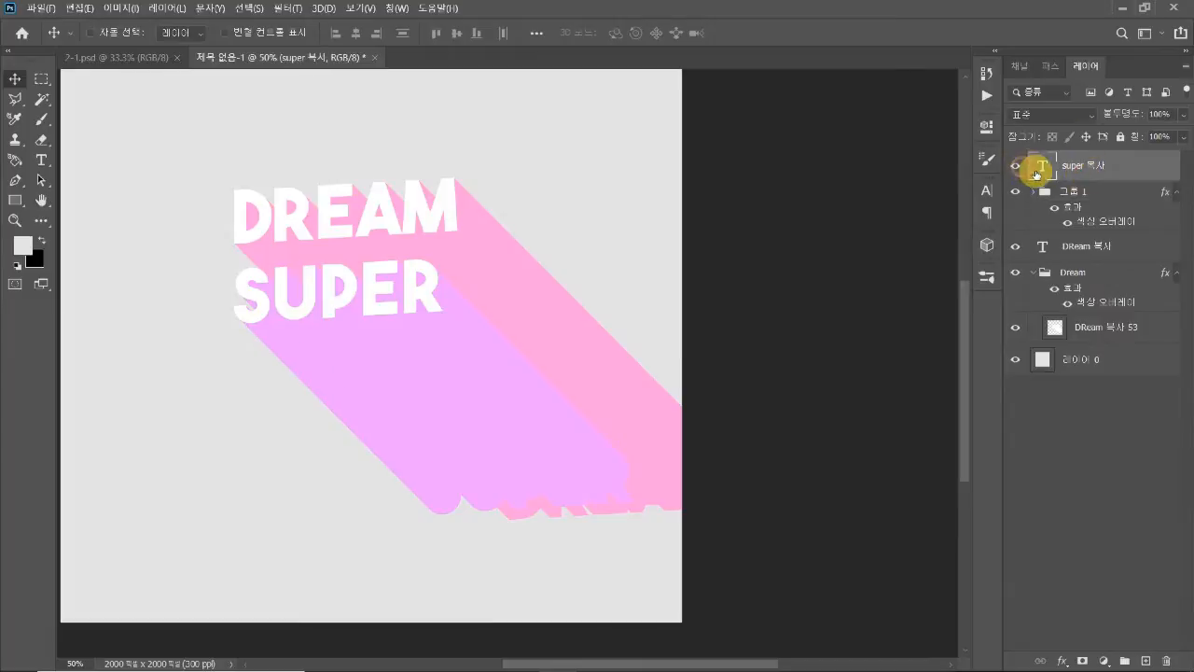
left_click_drag(378, 271, 378, 390)
double_click(378, 390)
type("CON")
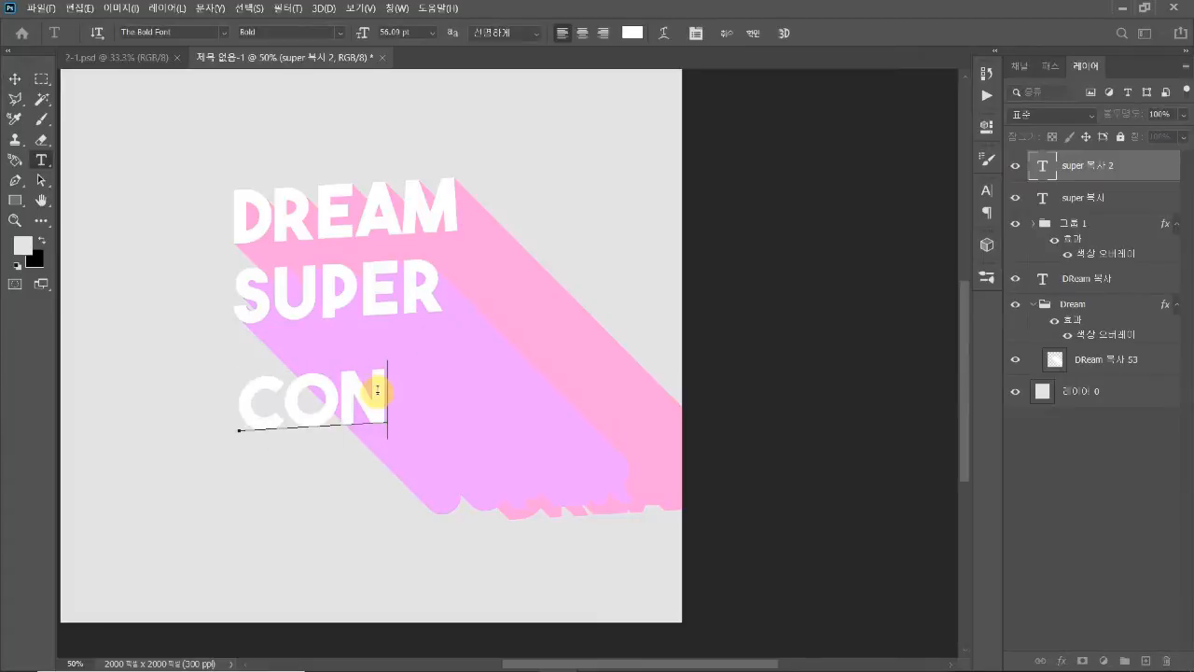
type("CERT")
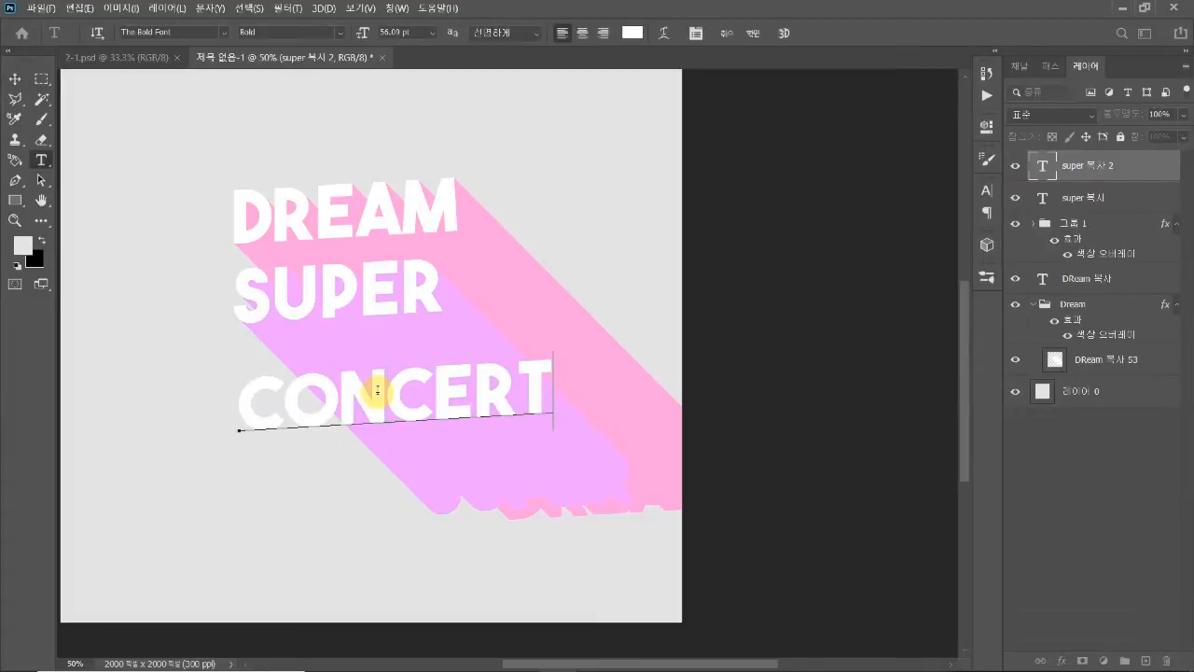
Move the CONCERT text up just beneath SUPER, aligned with its starting edge, and toggle its visibility off and on to check it
left_click(14, 79)
left_click_drag(288, 395, 286, 372)
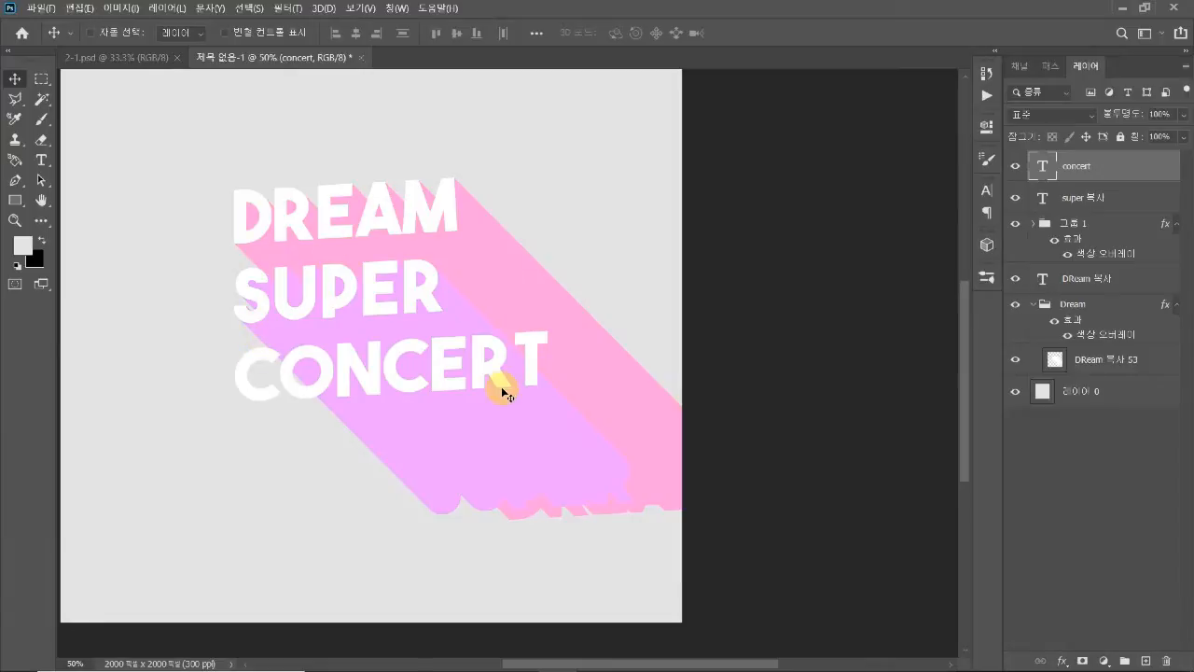
key("ctrl+minus")
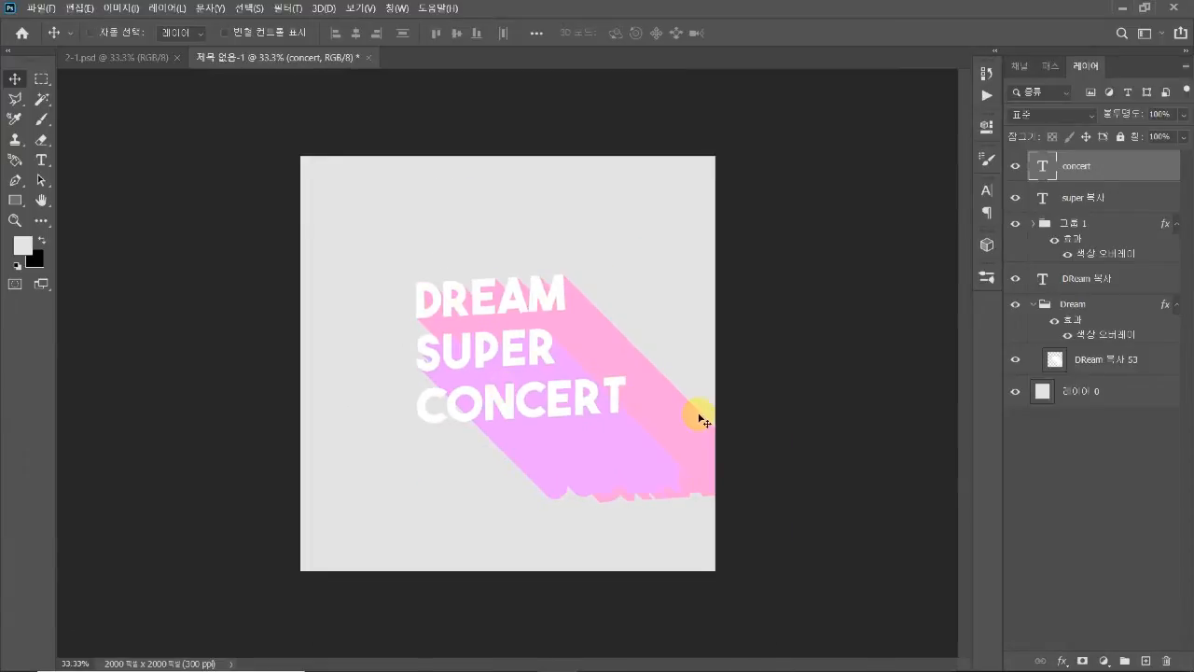
left_click(1017, 171)
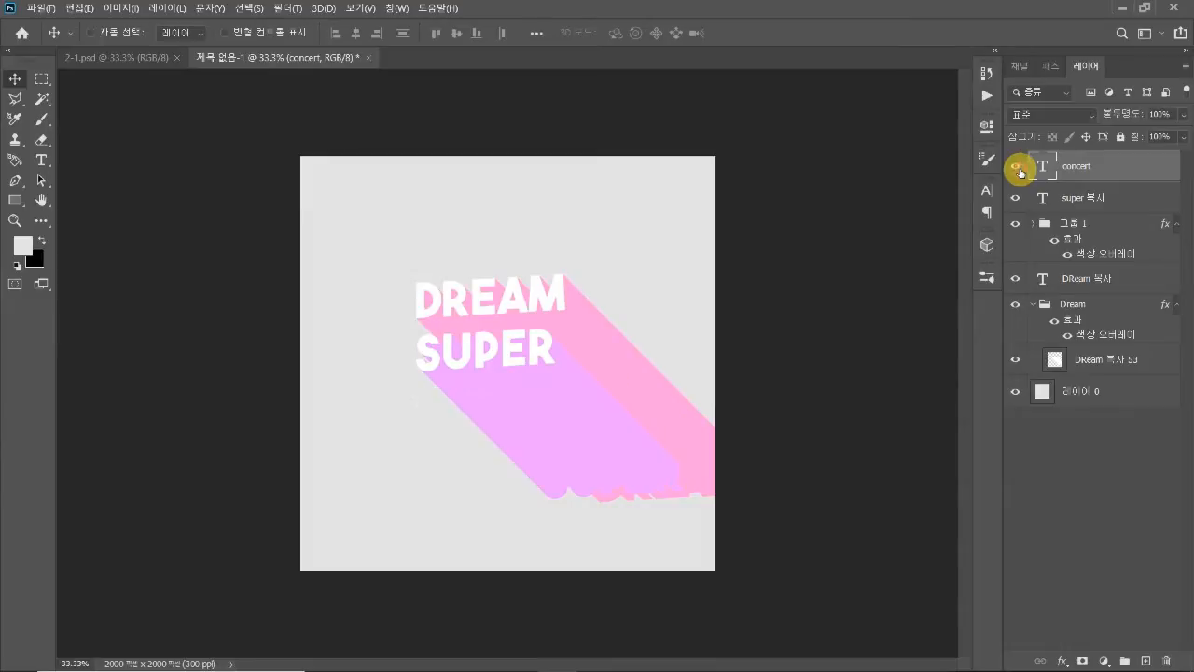
left_click(1017, 168)
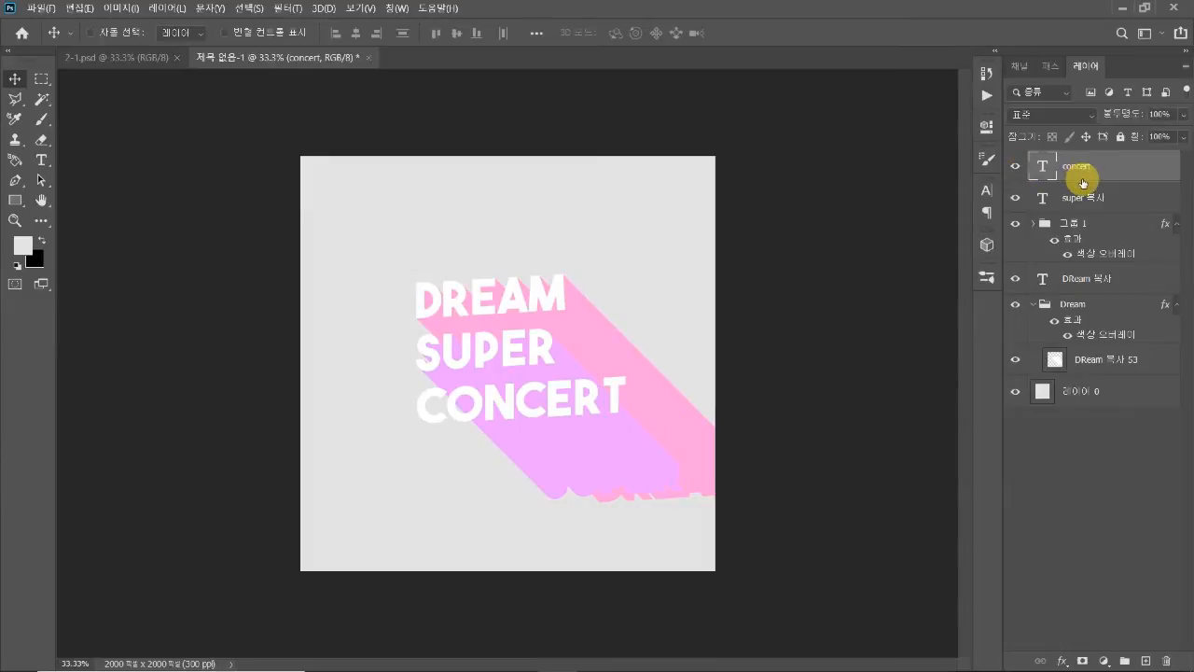
Duplicate the CONCERT text layer and put the original in a new group beneath the copy
key("ctrl+j")
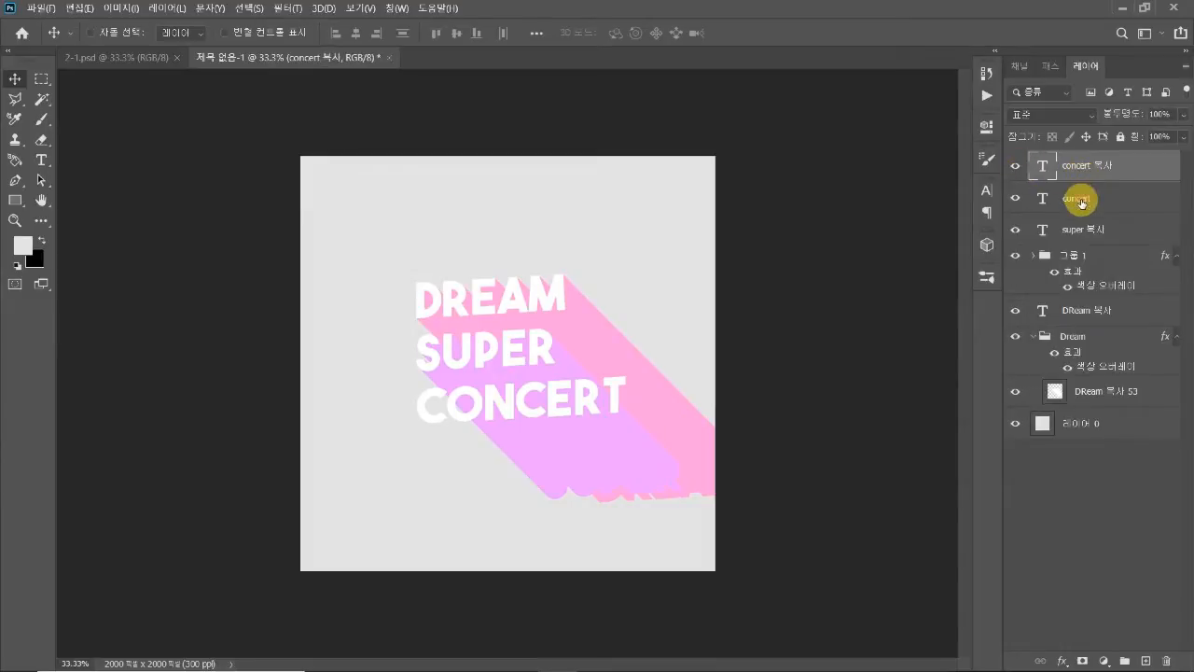
left_click(1079, 198)
key("ctrl+g")
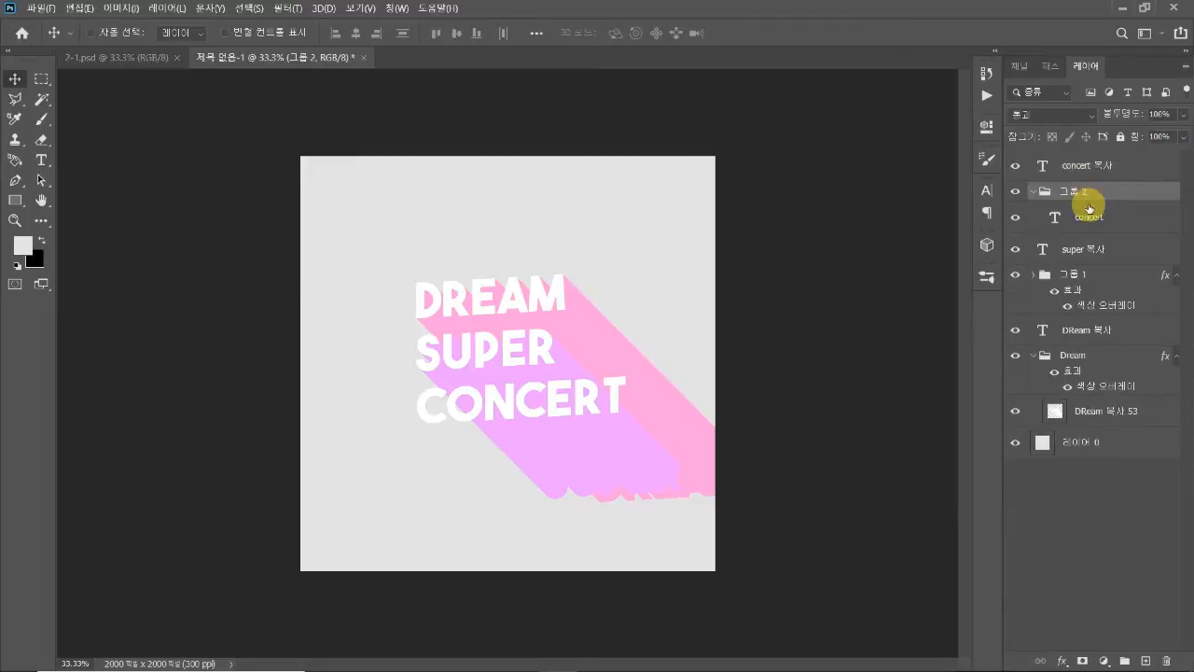
Free-transform the CONCERT text inside the new group, shifting it 3 px right and the same distance down
left_click(1028, 220)
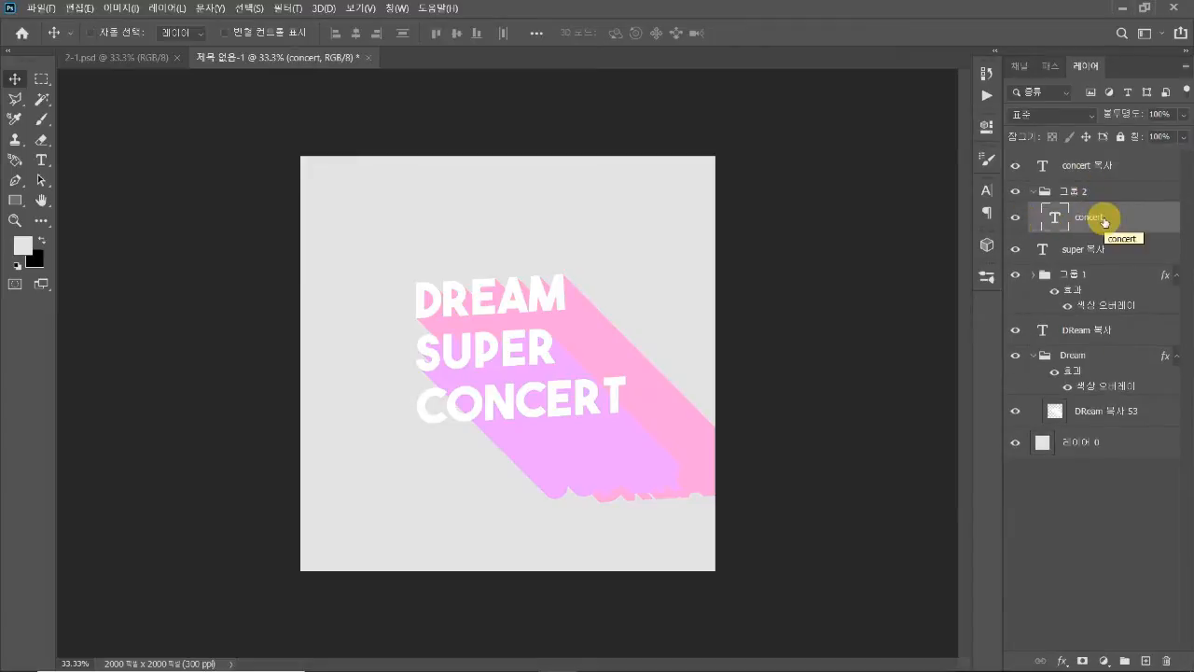
key("ctrl+t")
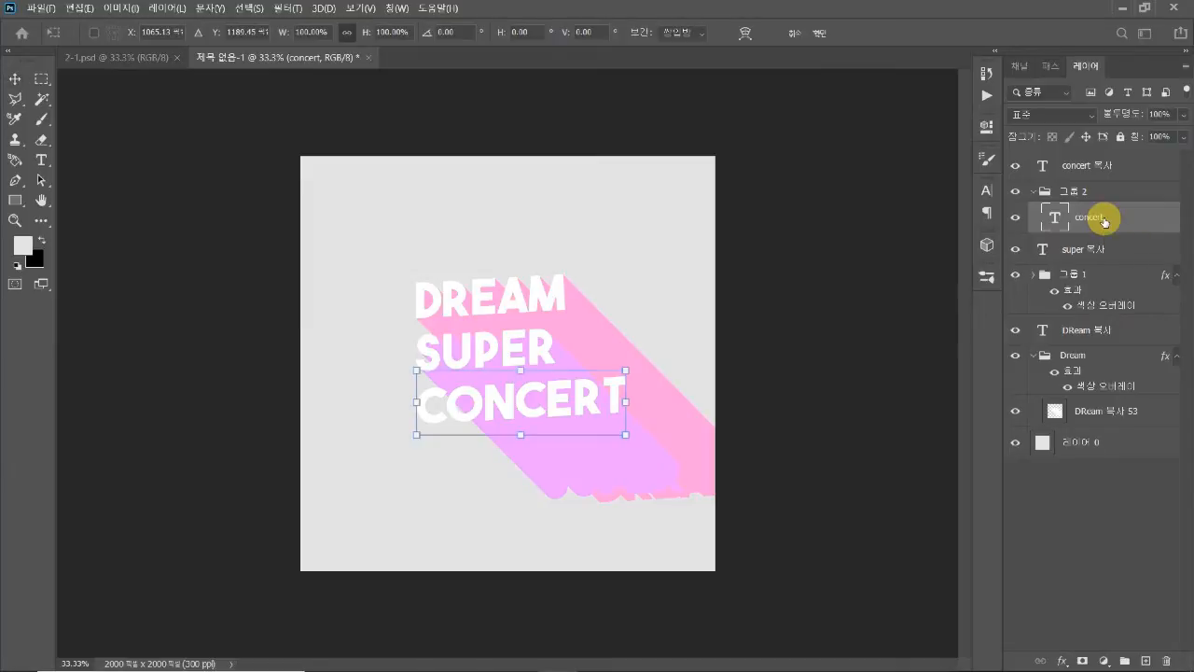
key("Right")
key("Right")
key("Right")
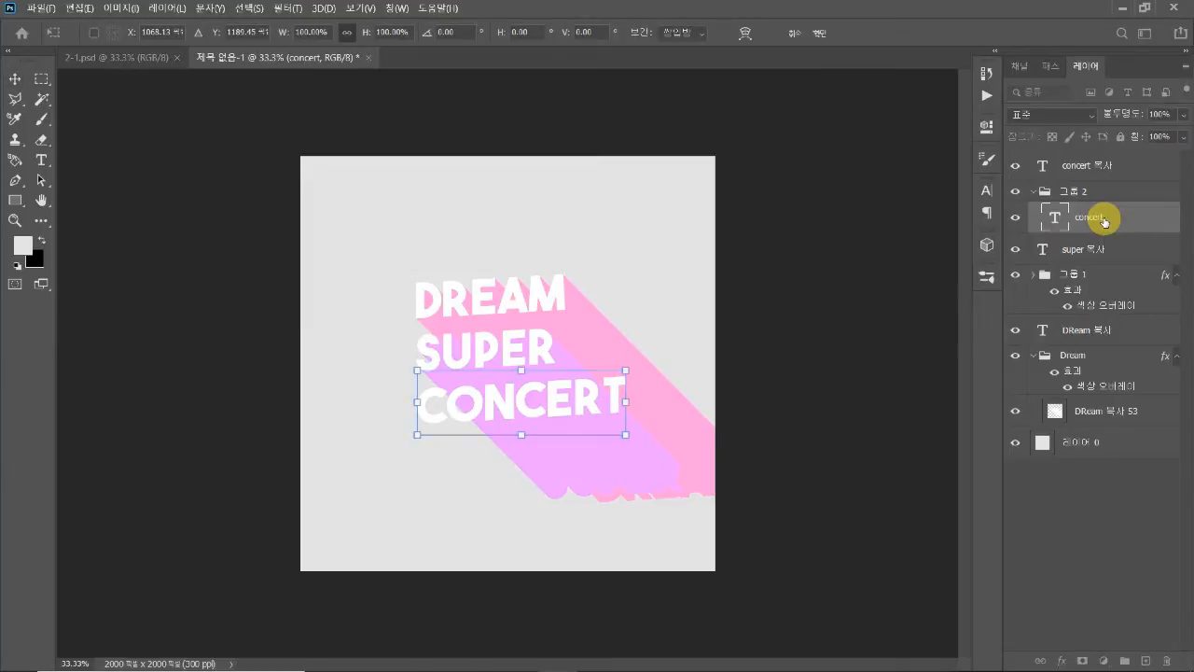
key("Return")
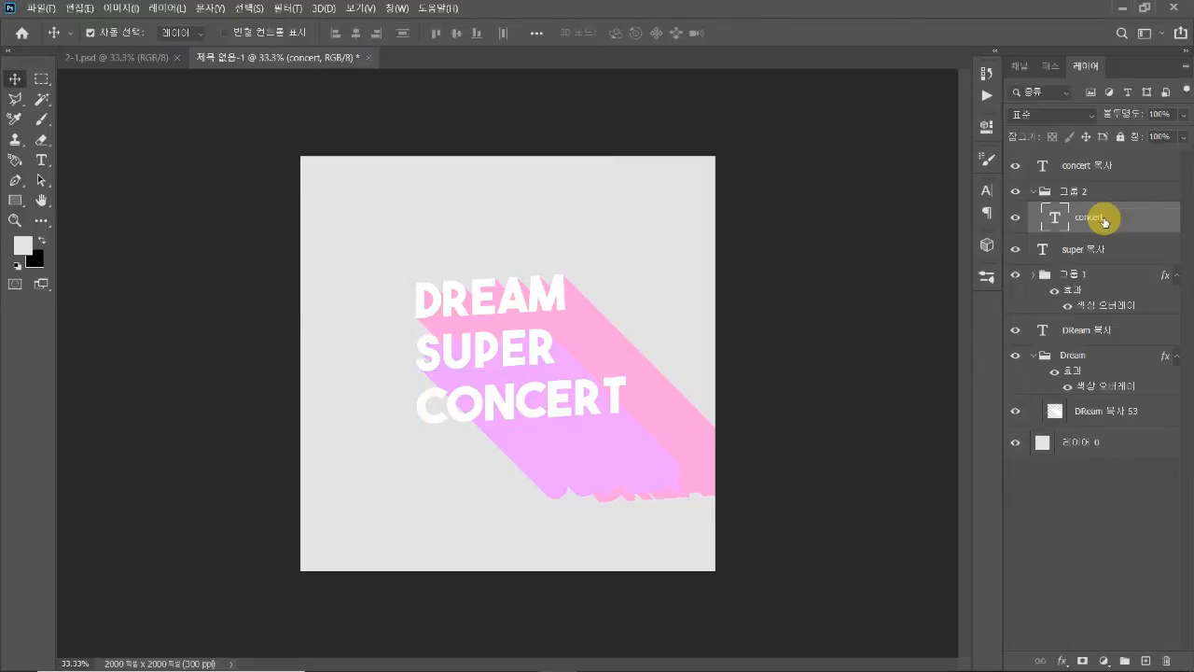
Repeat the last transform with duplication about 50 times to build a diagonal trail of CONCERT copies
key("ctrl+alt+shift+t")
key("ctrl+alt+shift+t")
key("ctrl+alt+shift+t")
key("ctrl+alt+shift+t")
key("ctrl+alt+shift+t")
key("ctrl+alt+shift+t")
key("ctrl+alt+shift+t")
key("ctrl+alt+shift+t")
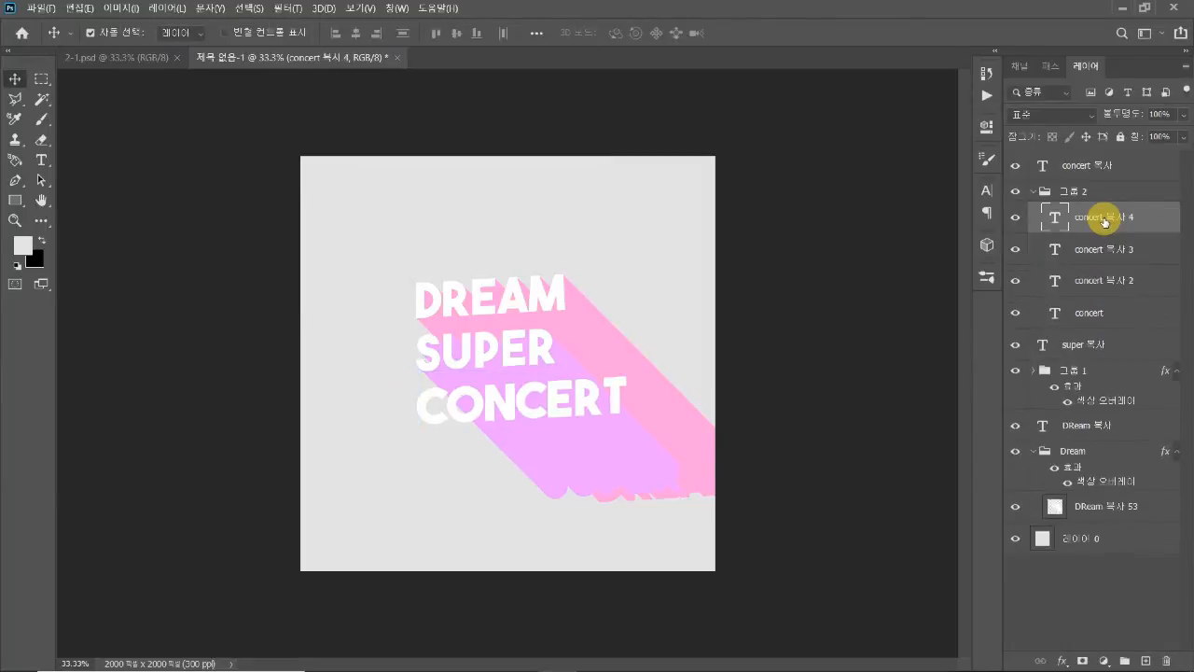
key("ctrl+alt+shift+t")
key("ctrl+alt+shift+t")
key("ctrl+alt+shift+t")
key("ctrl+alt+shift+t")
key("ctrl+alt+shift+t")
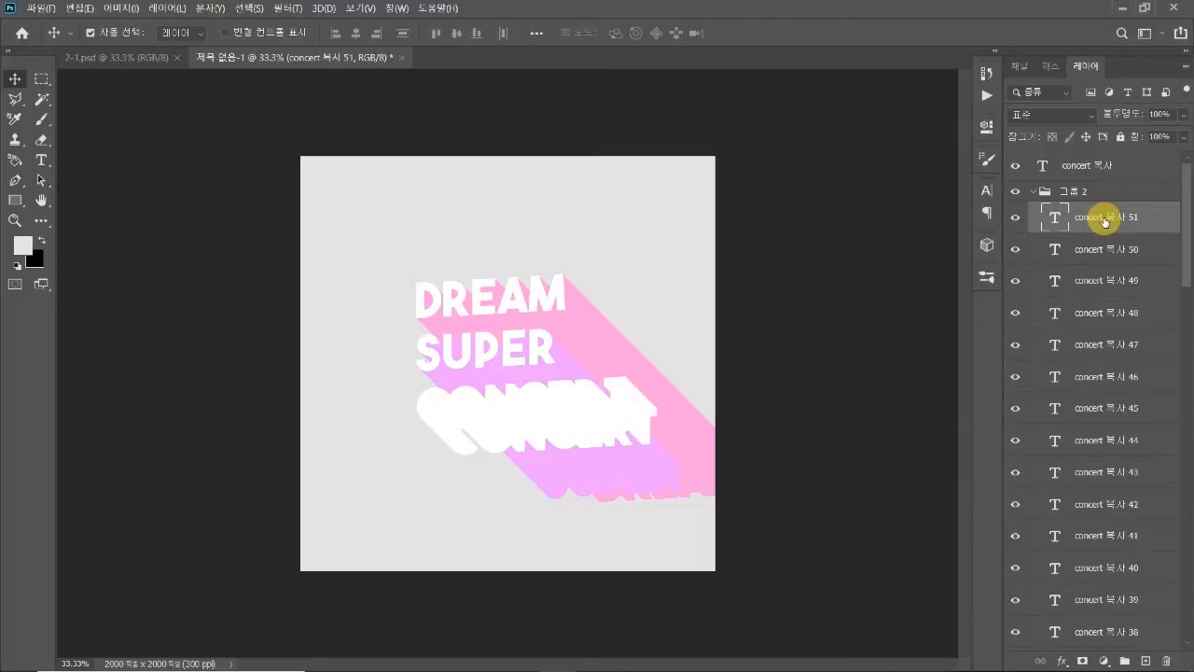
Merge all the CONCERT text layers inside the new group into one layer
scroll(1120, 410, "down", 10)
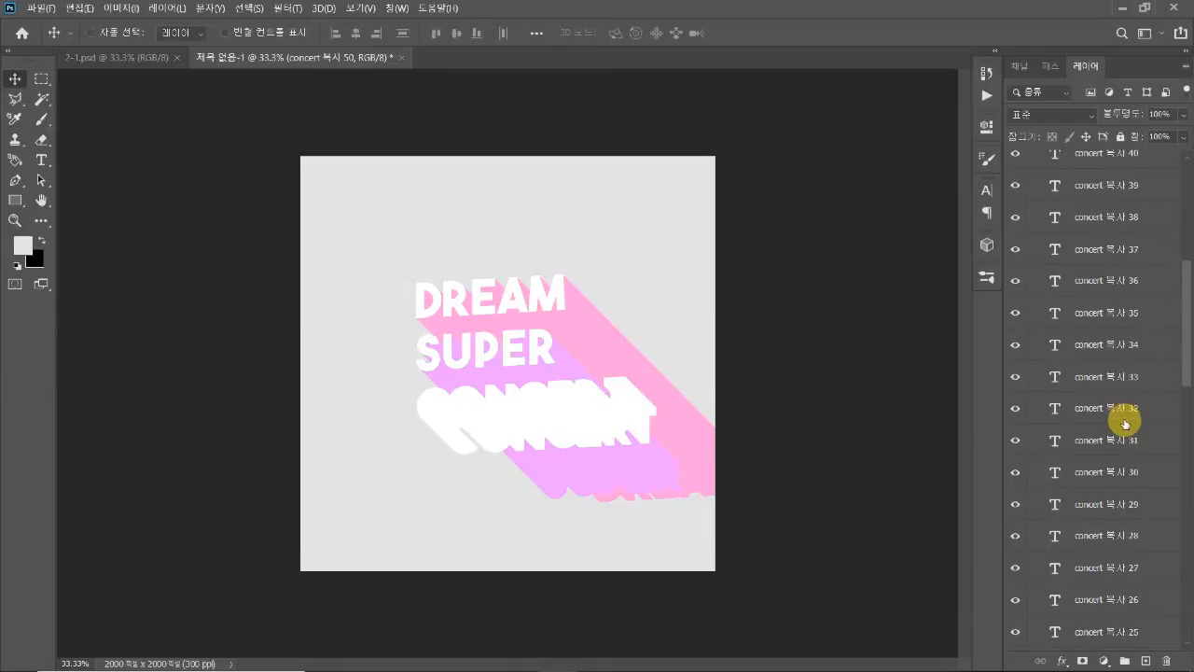
scroll(1119, 443, "down", 3)
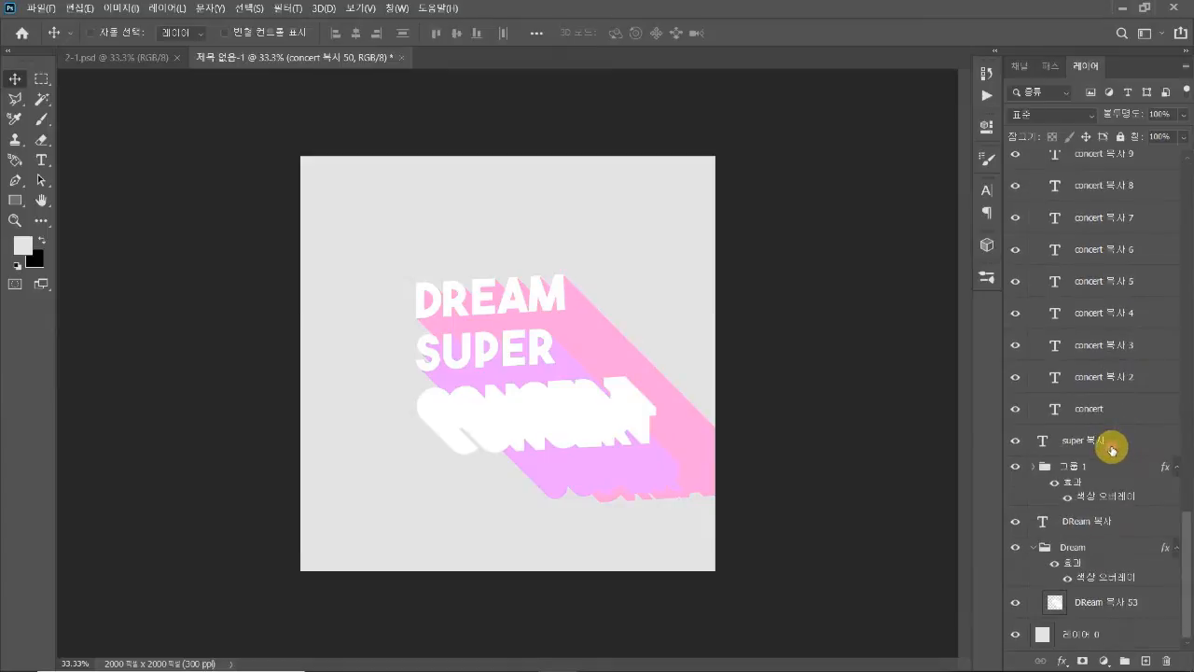
left_click(1112, 446, "shift")
left_click(1116, 414, "shift")
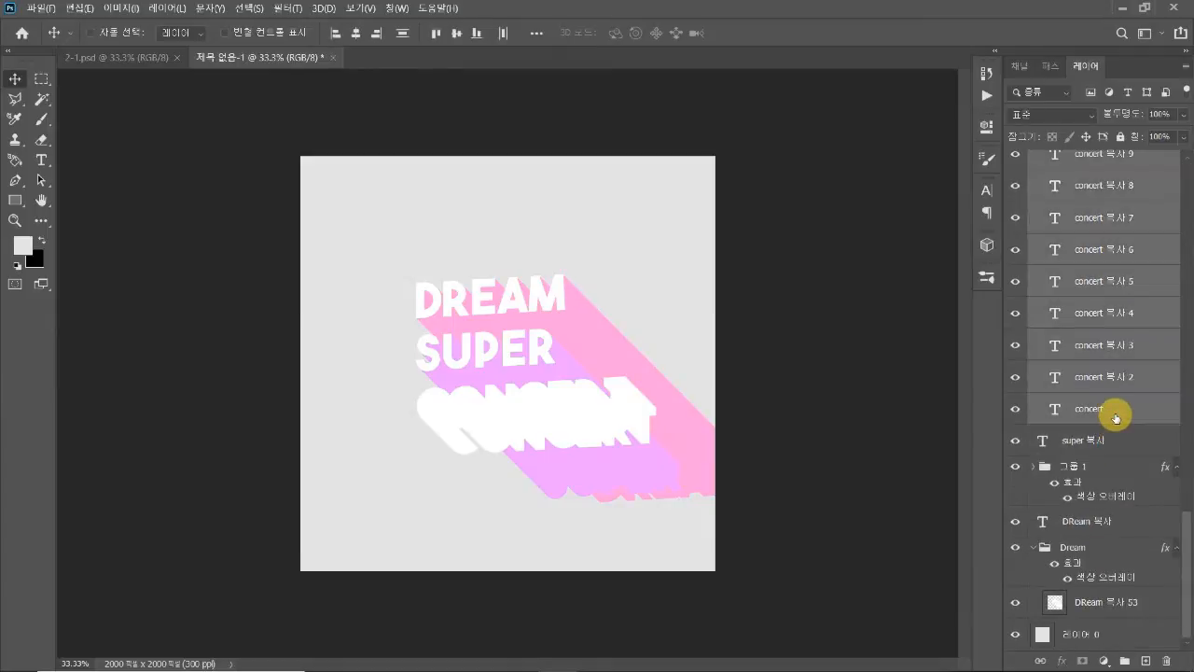
key("ctrl+e")
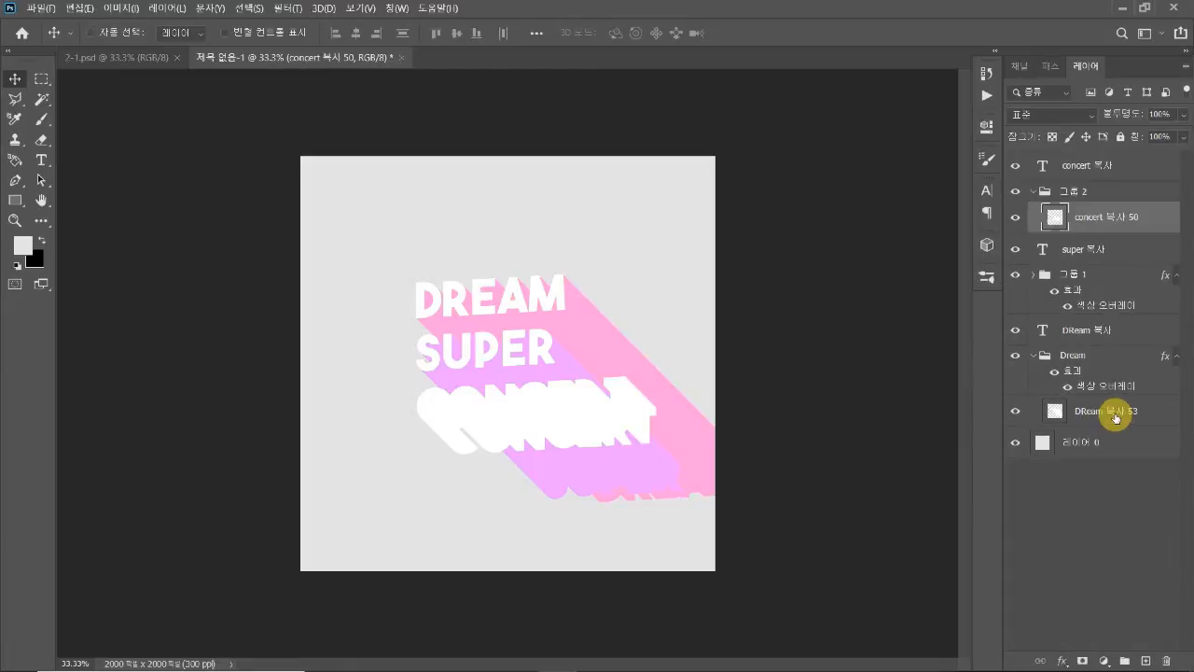
Duplicate the merged CONCERT shadow and move the copy diagonally down and right so it overlaps and extends the original
left_click_drag(632, 426, 672, 416)
left_click(650, 425, "ctrl")
left_click(654, 415, "ctrl")
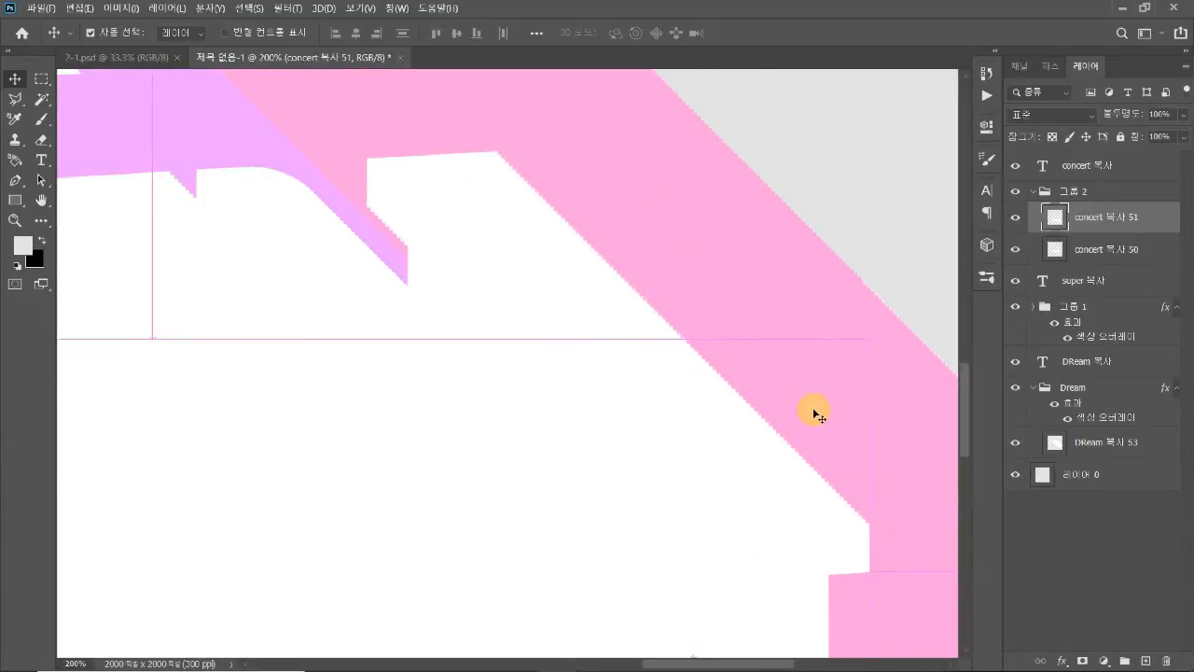
left_click(813, 411, "ctrl+alt")
left_click(563, 451, "ctrl")
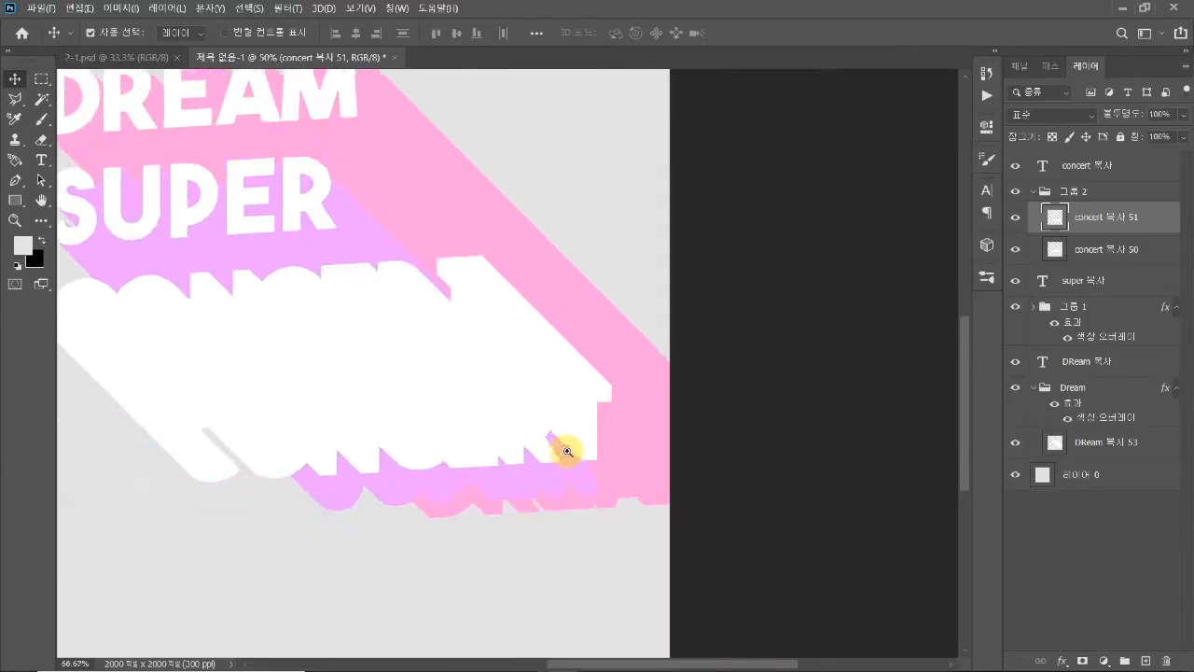
Duplicate the CONCERT shadow once more and offset the copy diagonally to lengthen the shadow towards the canvas's right edge
left_click(563, 451, "ctrl")
left_click_drag(569, 399, 698, 380)
left_click(632, 419, "ctrl")
left_click(554, 416, "ctrl+alt")
left_click(541, 420, "ctrl+alt")
left_click(506, 458, "ctrl+alt")
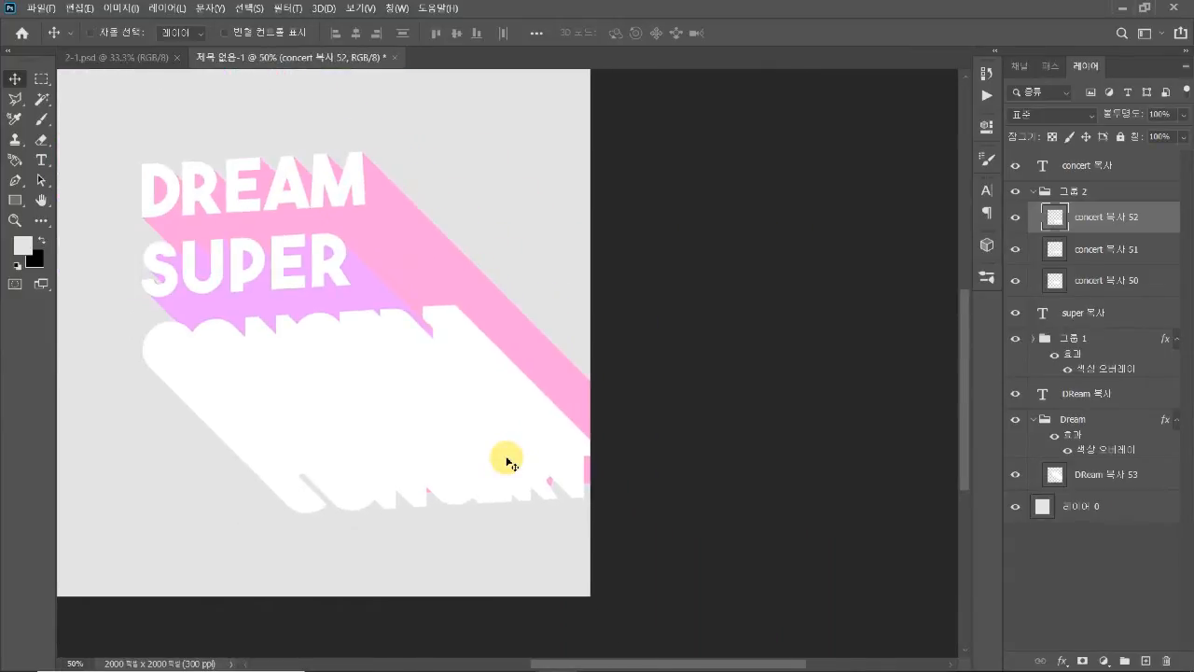
Merge the three CONCERT shadow layers inside 그룹 2 into a single layer
left_click(1143, 284, "shift")
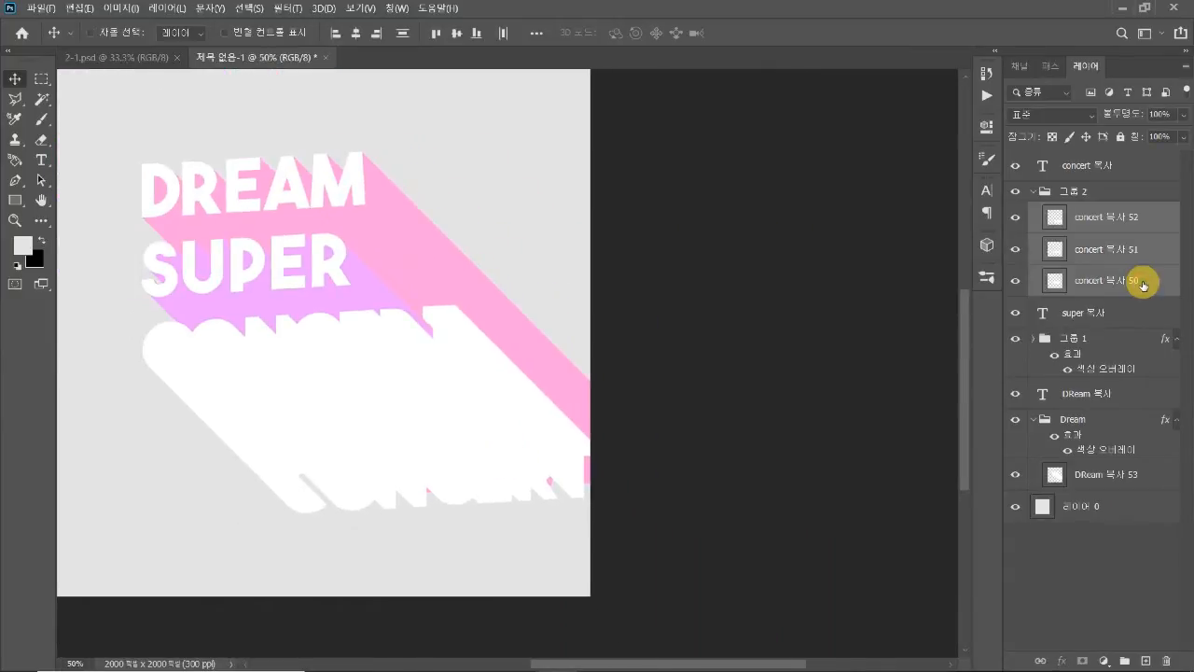
key("ctrl+e")
scroll(493, 432, "left", 3)
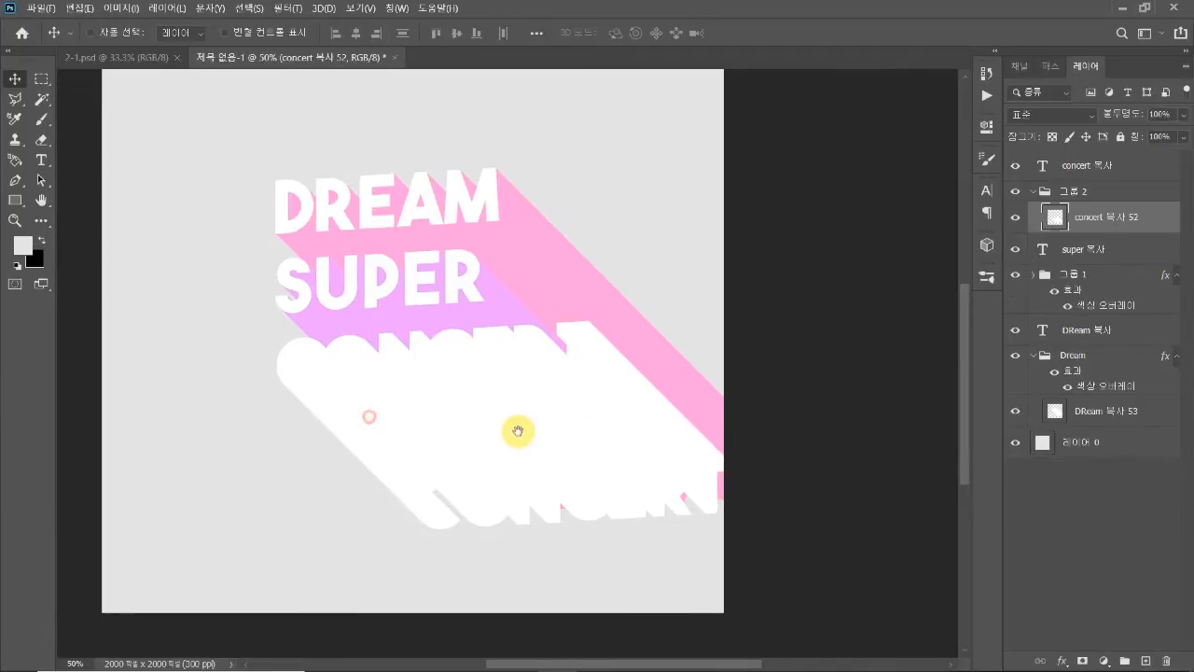
Apply a Color Overlay layer style in periwinkle #a891ff to 그룹 2, the group holding the CONCERT shadow
left_click(1164, 195)
double_click(1164, 194)
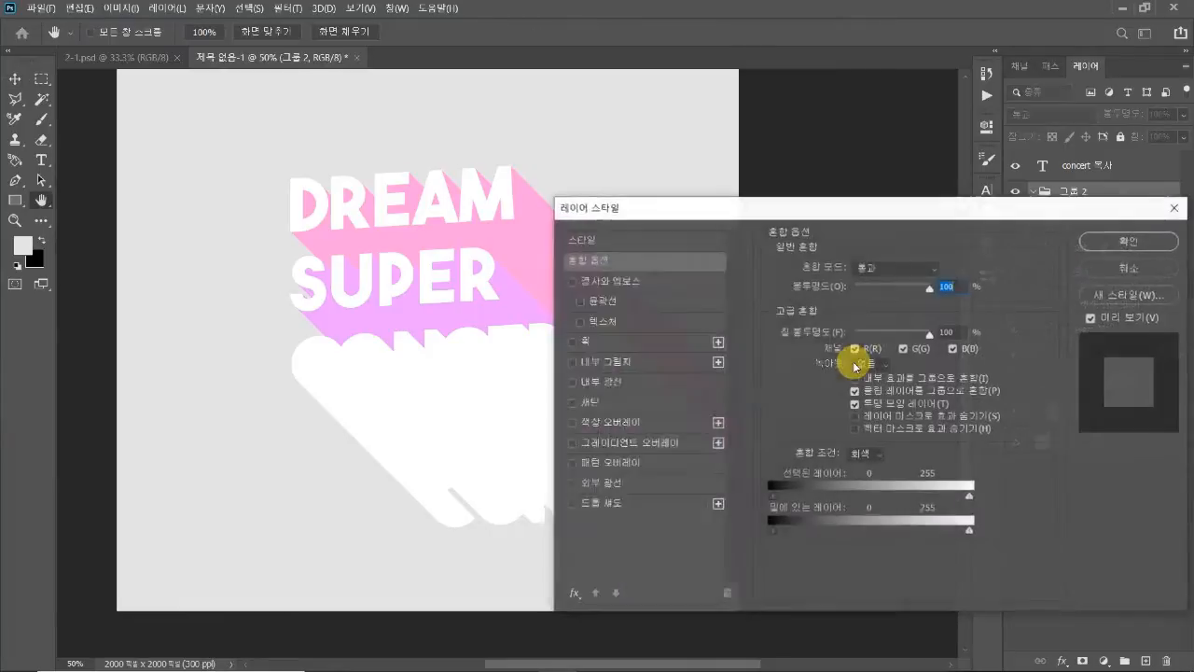
left_click(623, 421)
left_click_drag(914, 203, 993, 209)
left_click(1015, 274)
left_click_drag(886, 385, 889, 399)
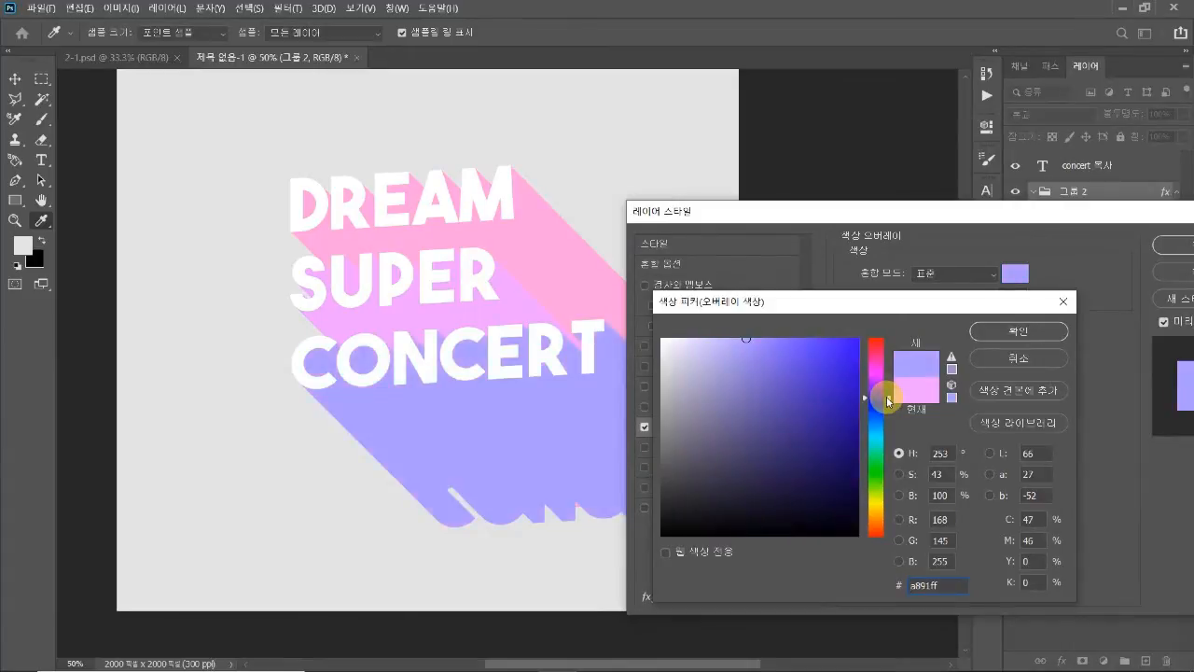
left_click(1047, 332)
left_click_drag(1127, 214, 1087, 214)
left_click(1125, 250)
key("ctrl+minus")
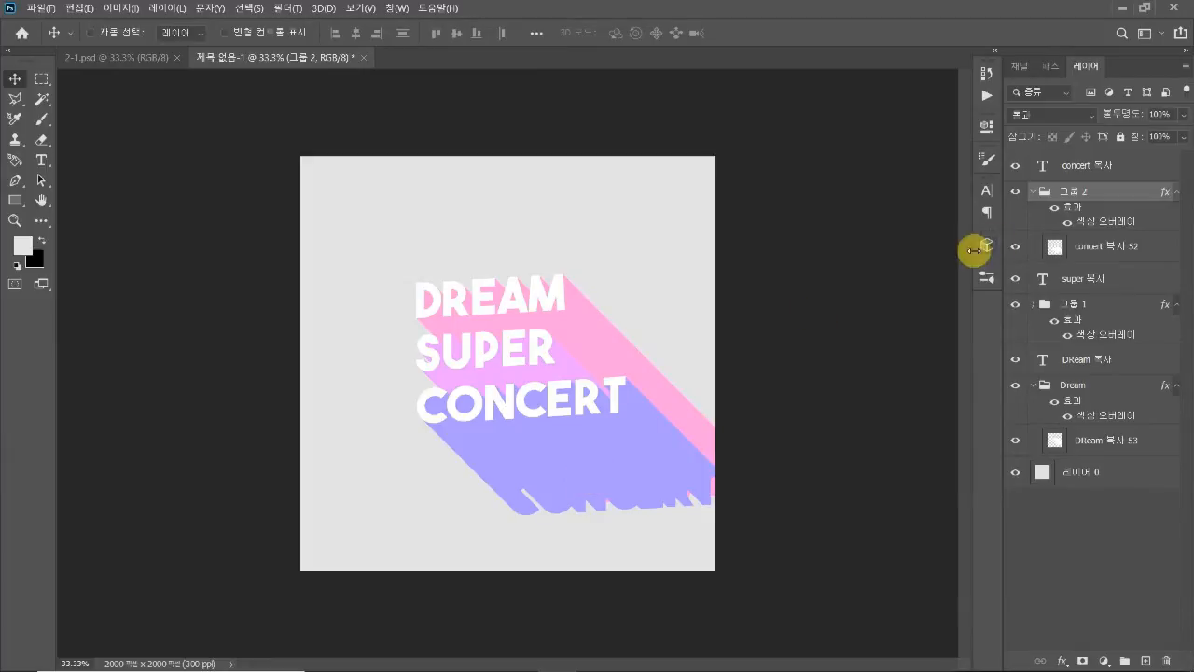
Collapse the CONCERT shadow group, and rename 그룹 1 as super and 그룹 2 as concert
left_click(1032, 191)
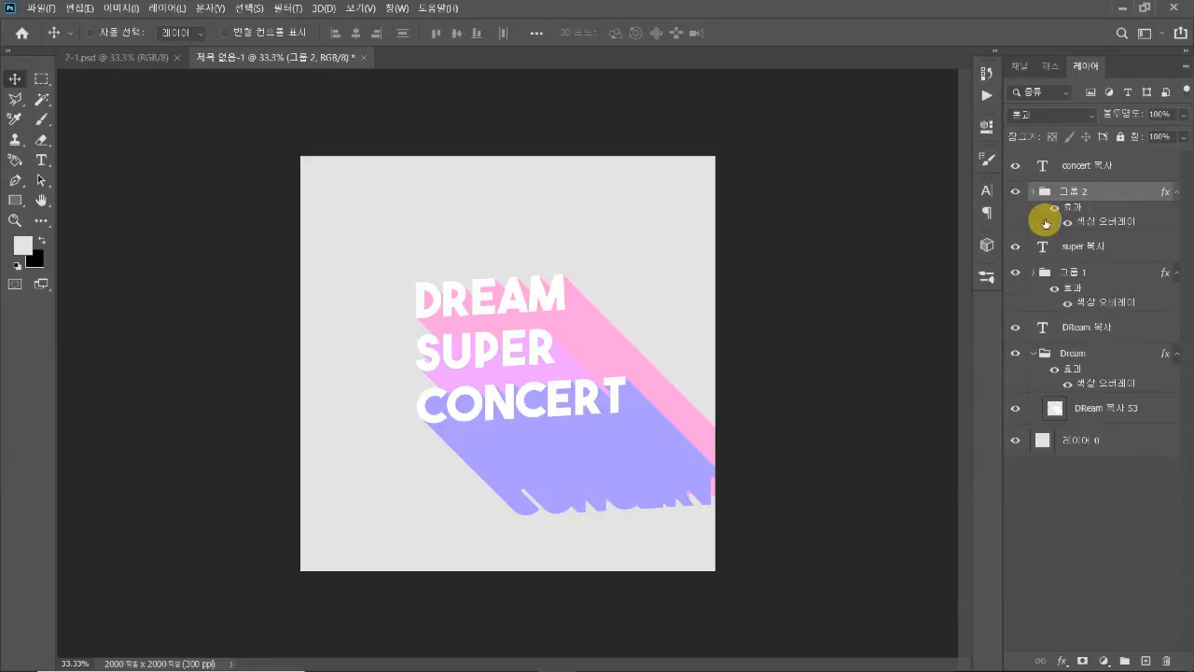
double_click(1069, 271)
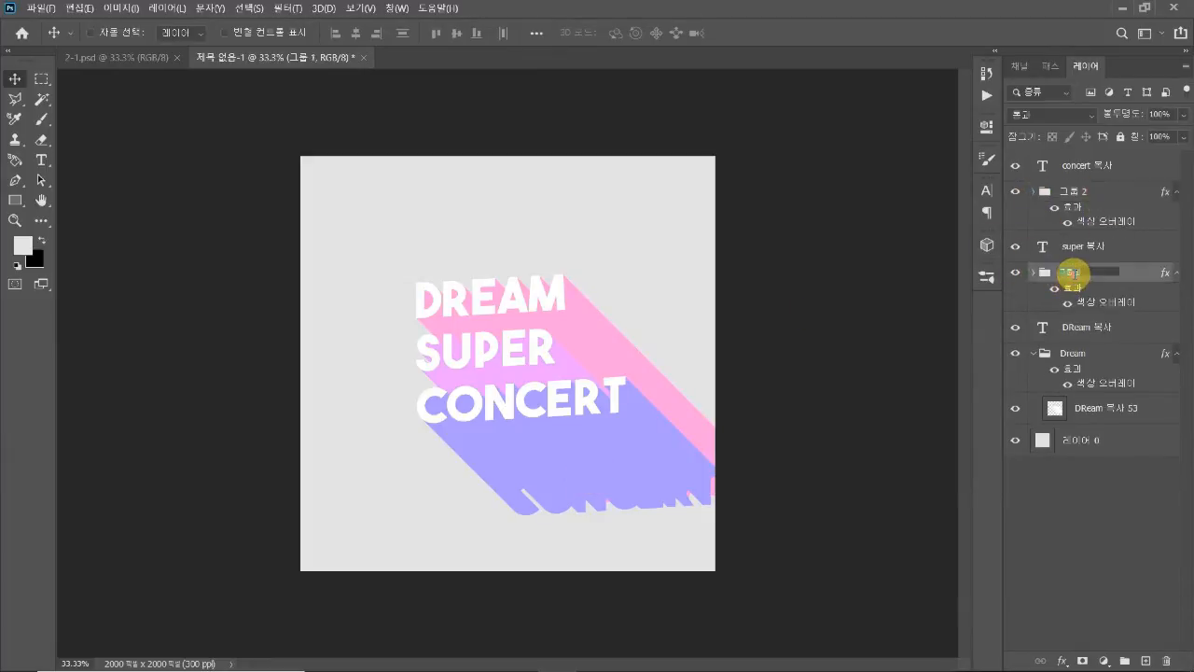
type("su")
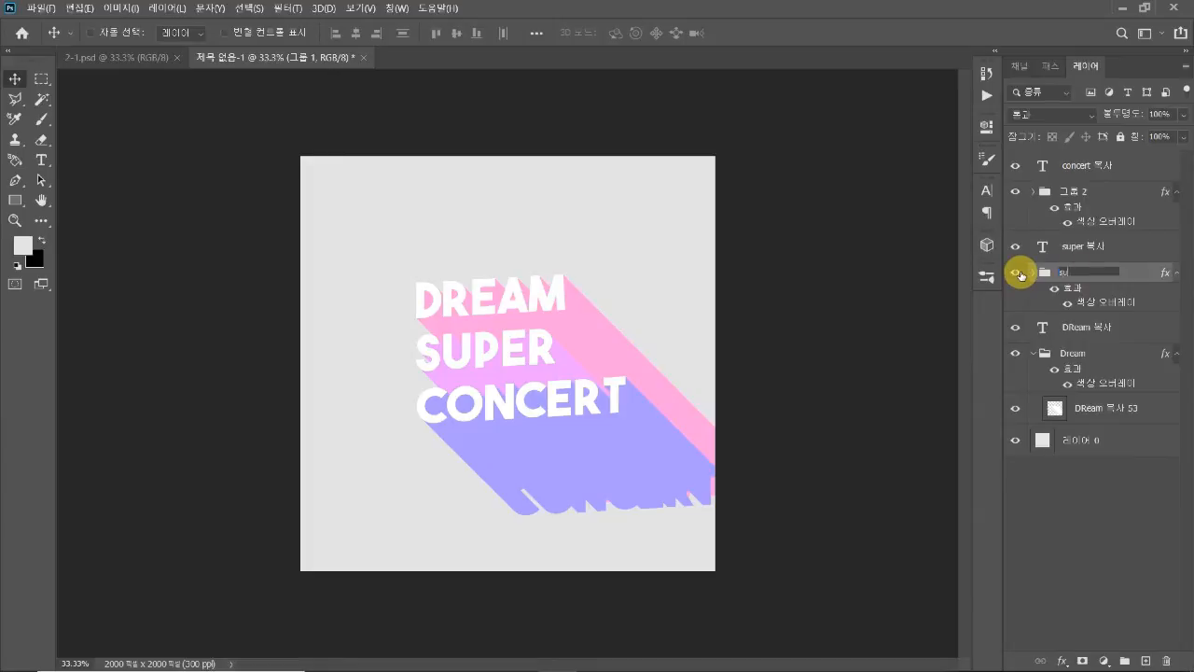
type("per")
key("Return")
double_click(1078, 191)
type("concert")
key("Return")
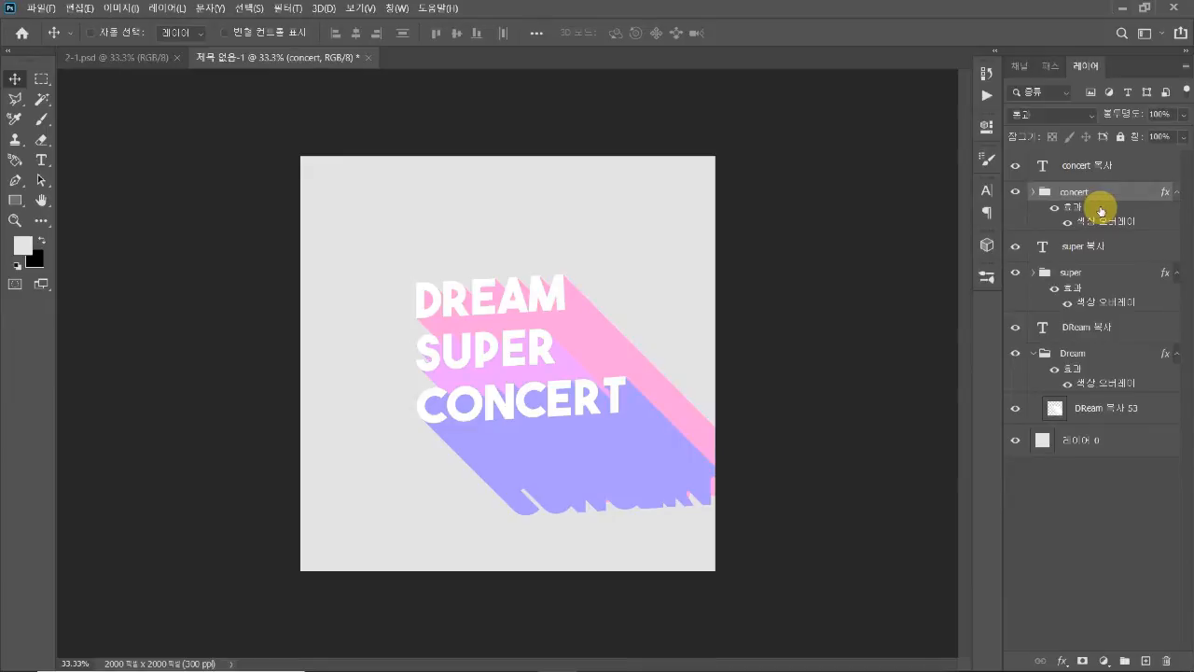
Select all text layers and shadow groups above the background, scale them to about 117.29%, and move them down to the canvas's lower edge
left_click(1098, 165)
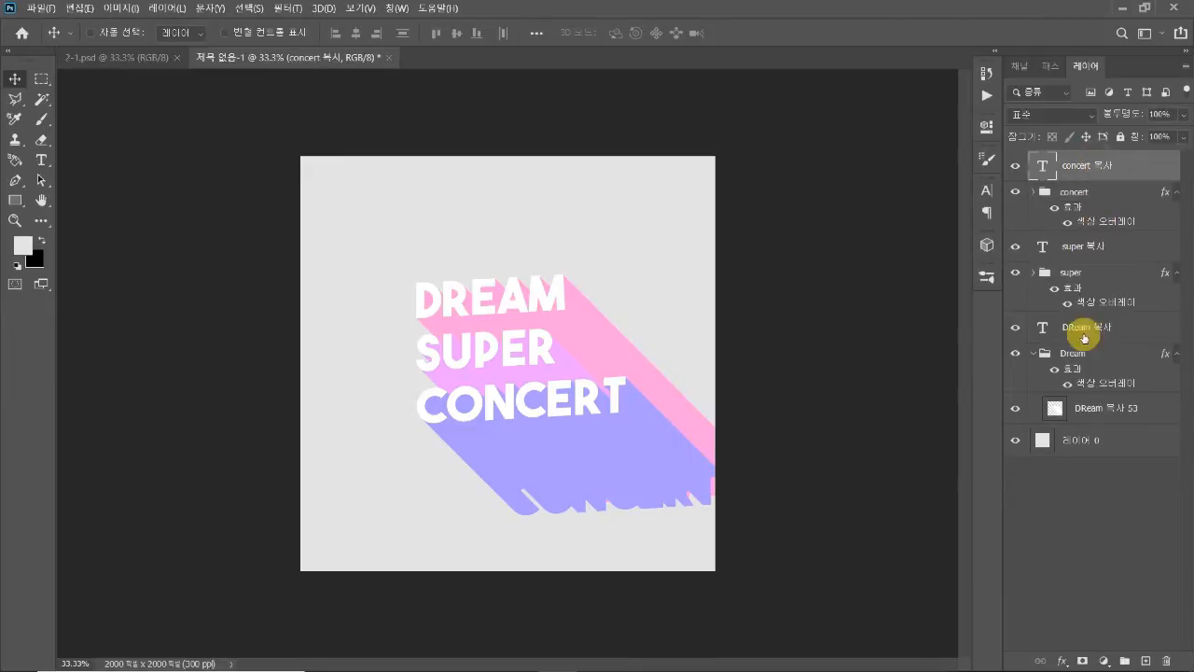
left_click(1090, 409, "shift")
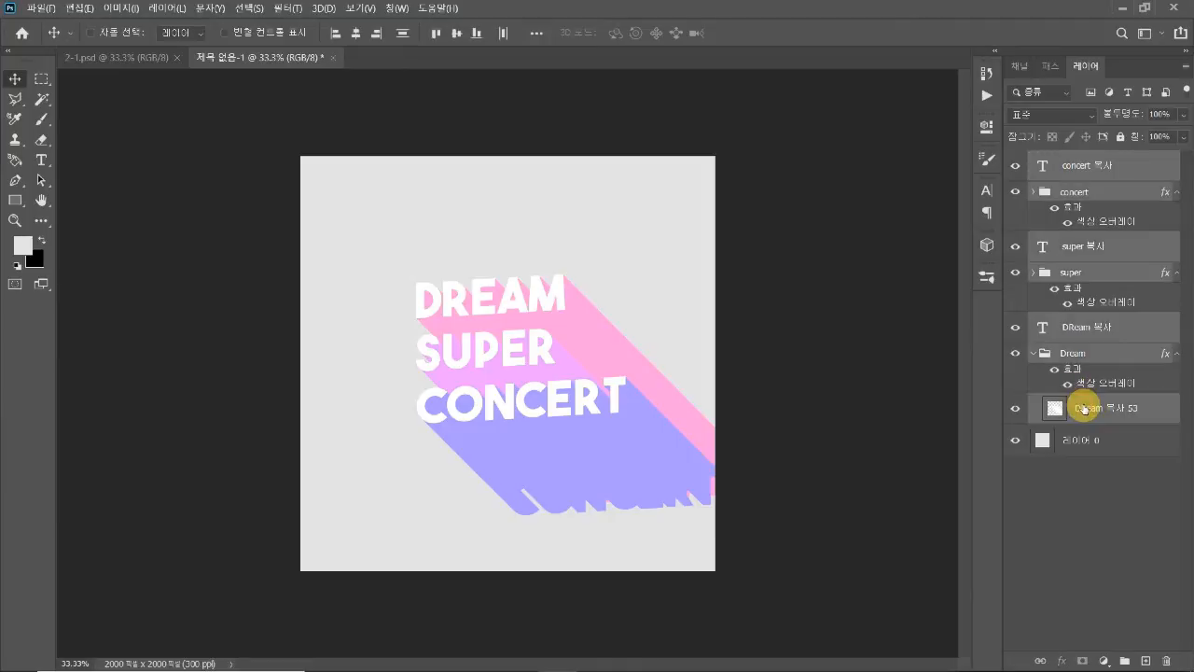
key("ctrl+t")
key("ctrl+t")
mouse_move(578, 523)
left_mouse_down()
mouse_move(592, 569)
mouse_move(579, 554)
mouse_move(602, 513)
mouse_move(602, 568)
mouse_move(599, 534)
left_mouse_up()
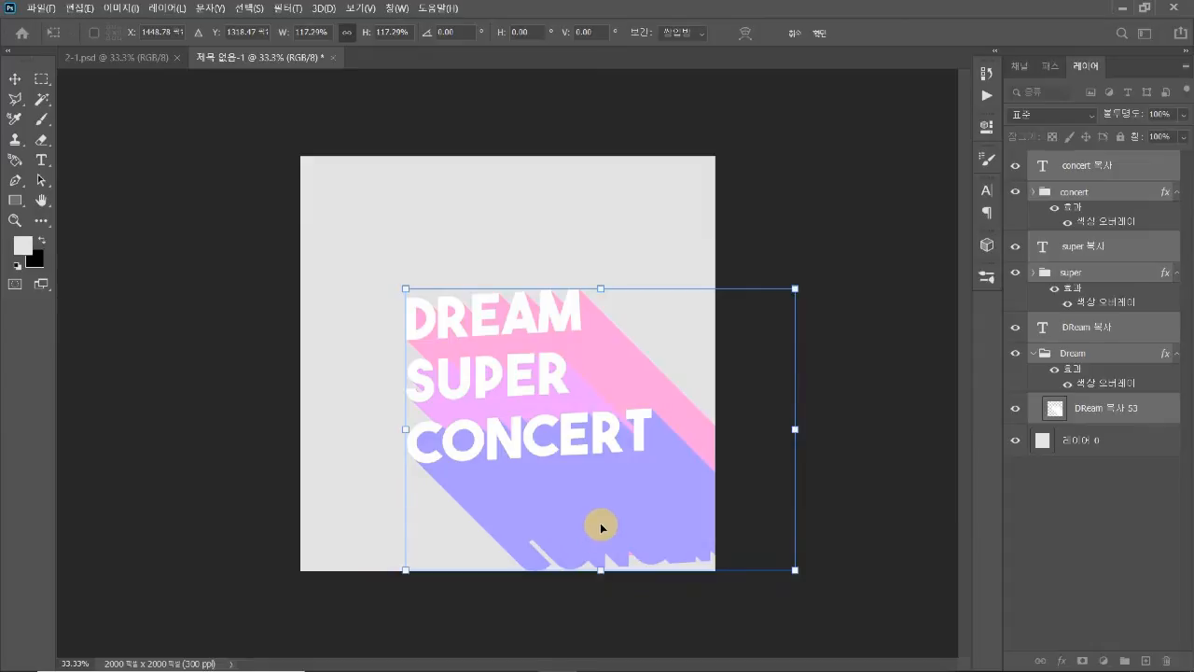
key("Return")
Fill the background layer 레이어 0 with white #ffffff as the foreground color
left_click(1072, 446)
left_click(1016, 446)
left_click(1015, 446)
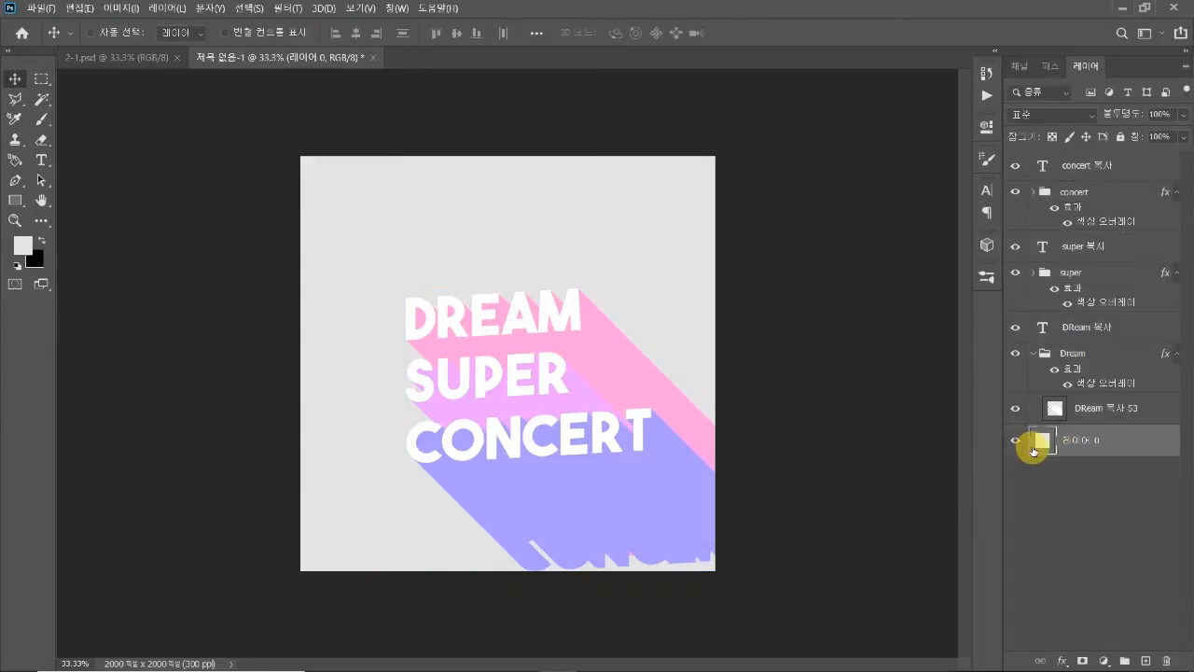
left_click(28, 250)
left_click_drag(706, 381, 653, 315)
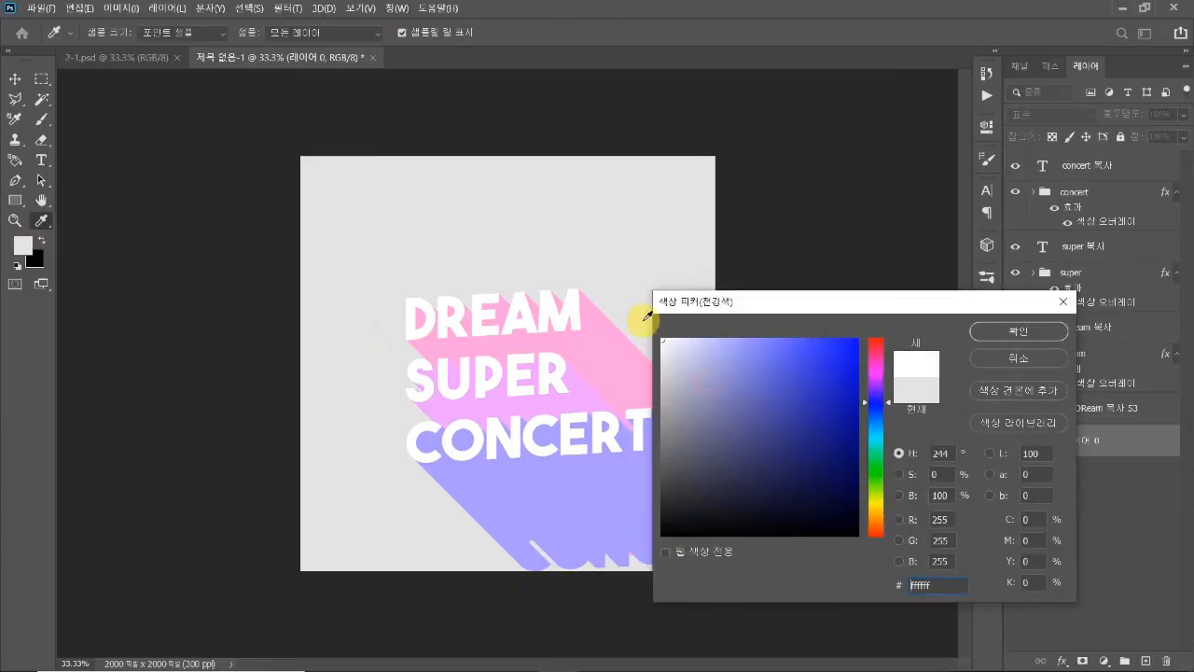
left_click(971, 336)
key("alt+BackSpace")
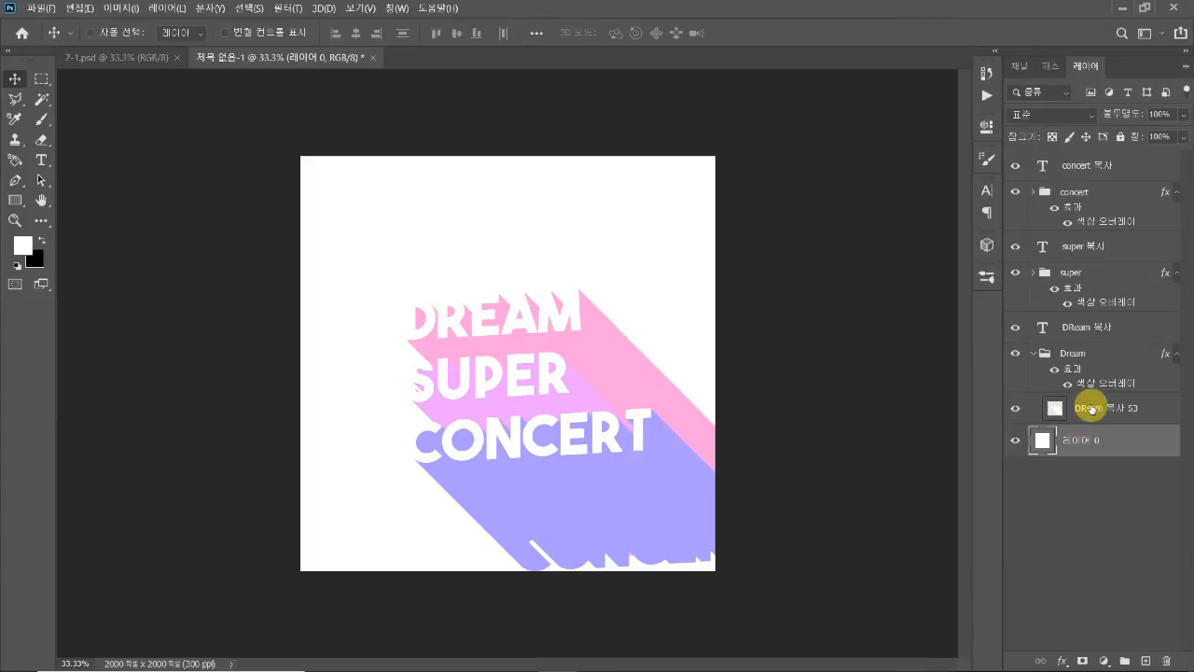
Duplicate the shadow layer inside the concert group and offset the copy diagonally down until the shadow runs past the canvas's bottom edge
left_click(1071, 190)
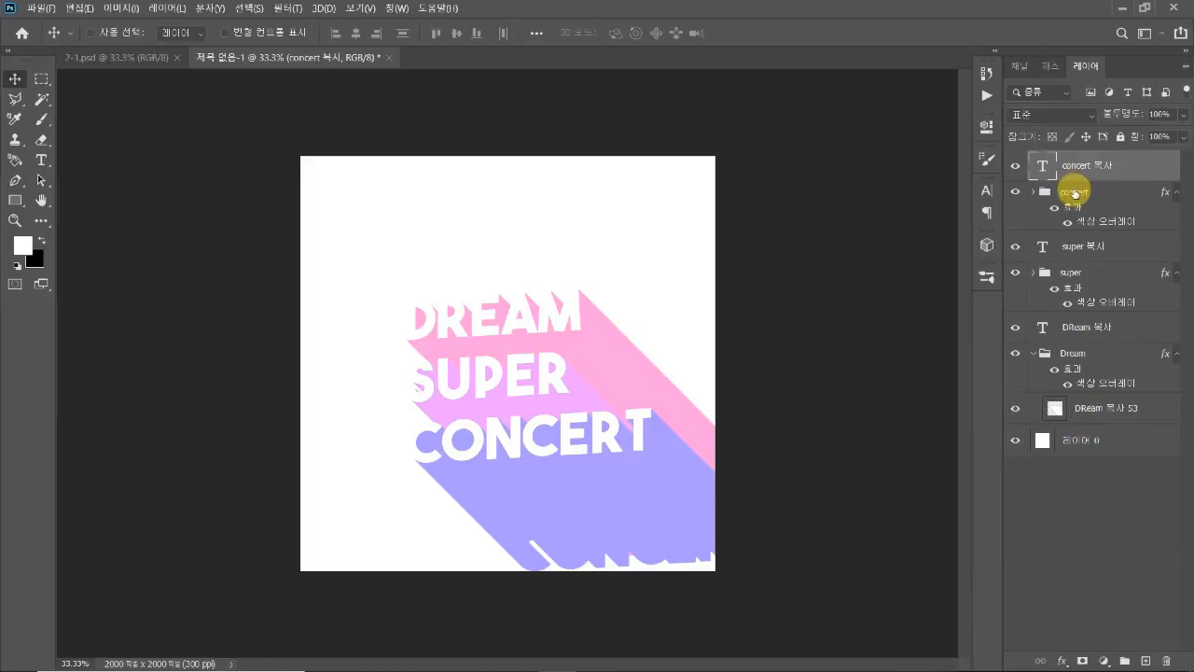
left_click(1034, 192)
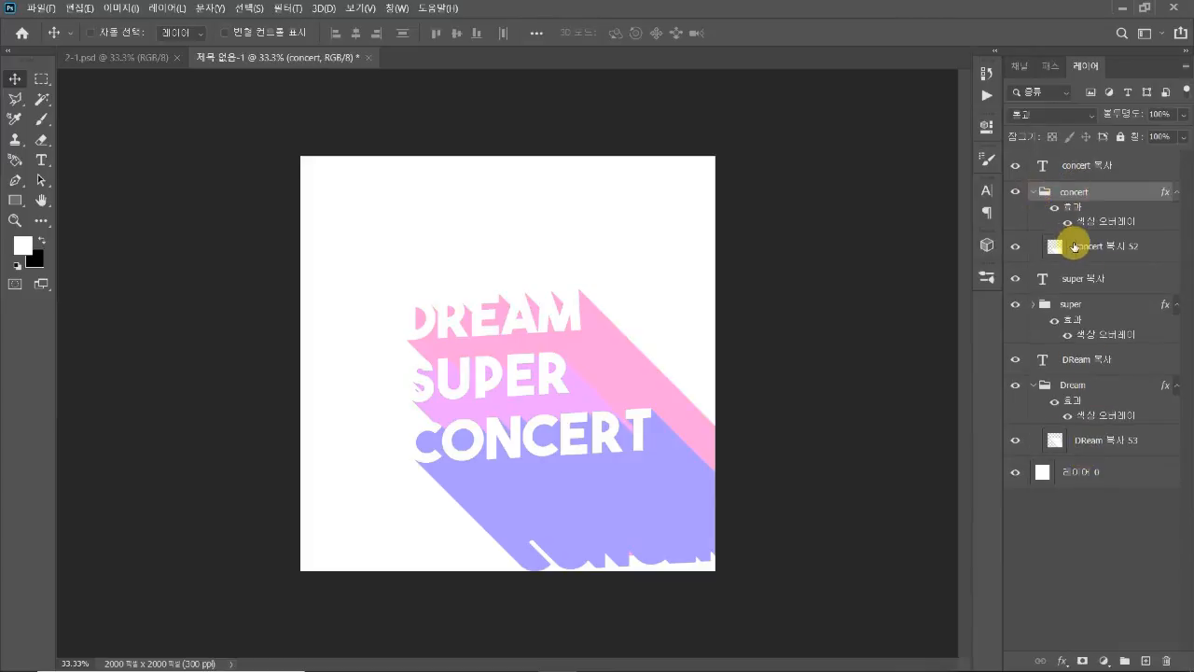
left_click(1065, 245)
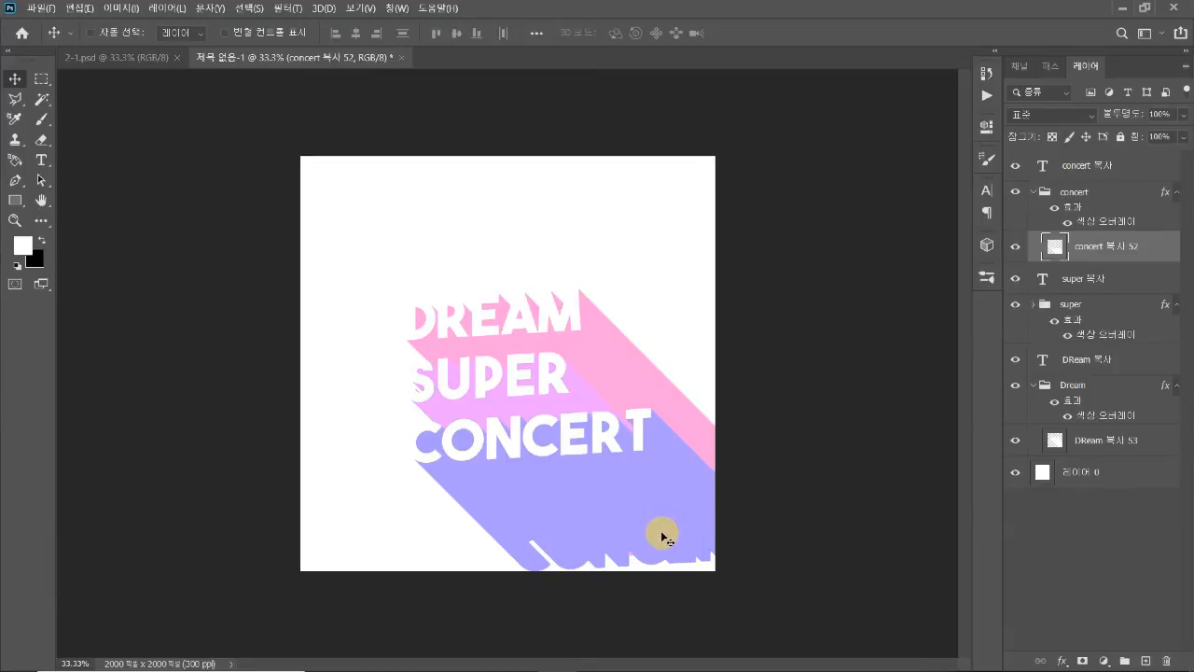
left_click_drag(640, 508, 747, 592)
left_click(586, 592, "ctrl")
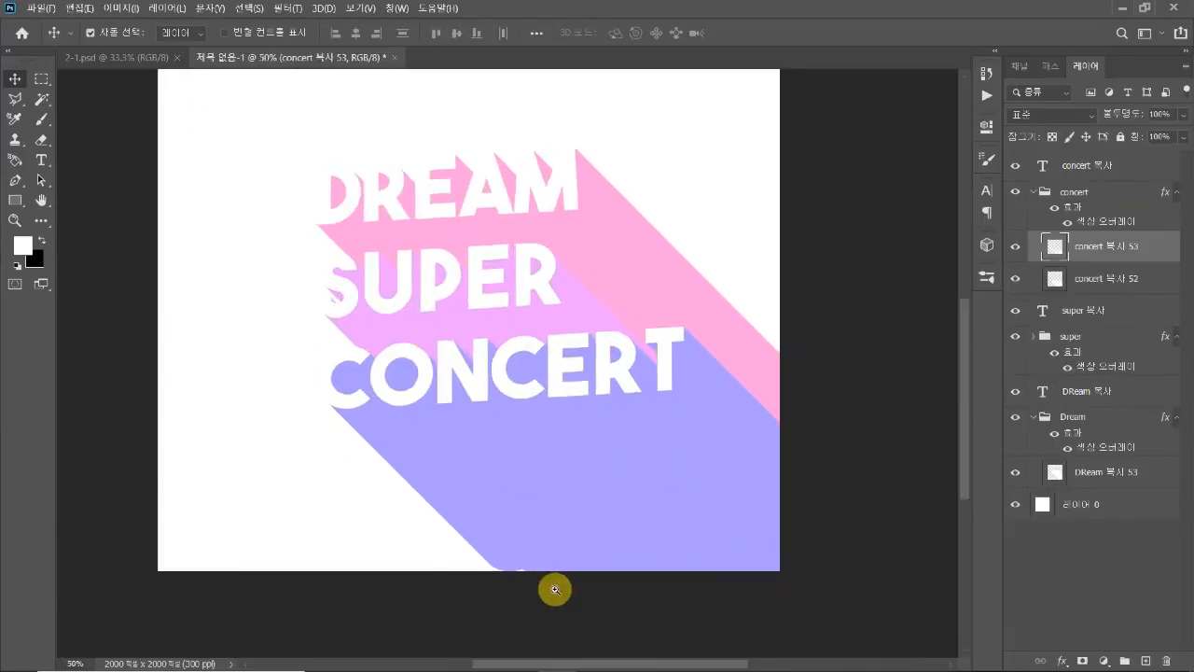
left_click(555, 592, "ctrl")
left_click_drag(547, 528, 569, 554)
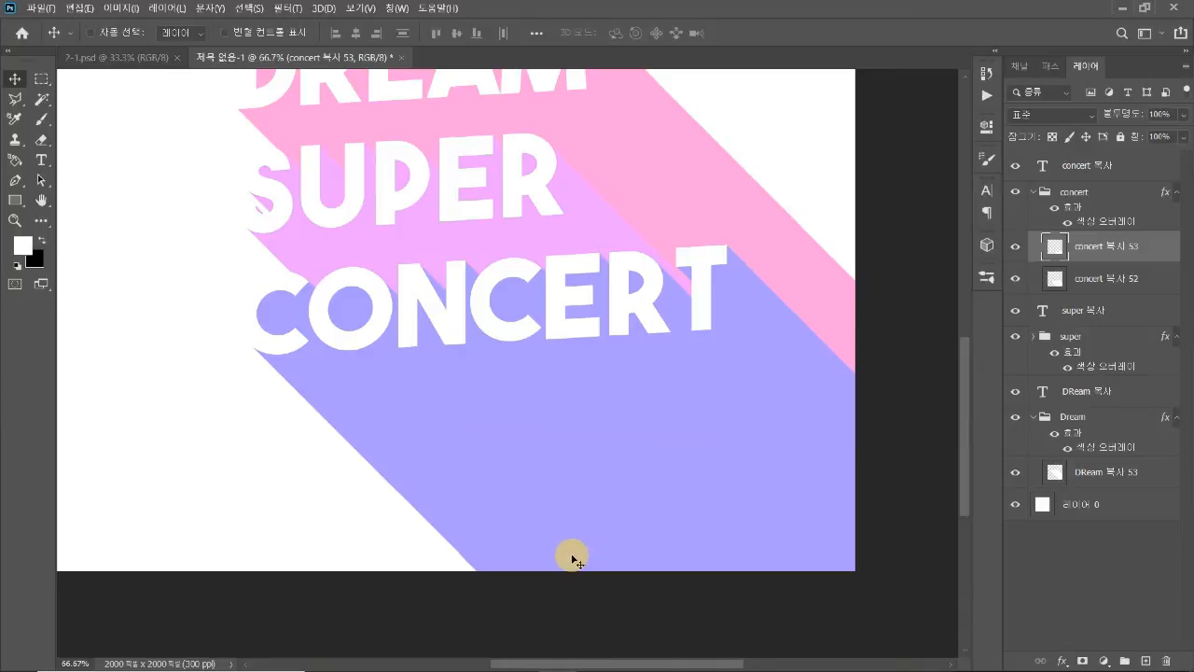
left_click(574, 504, "alt")
left_click(571, 501, "alt")
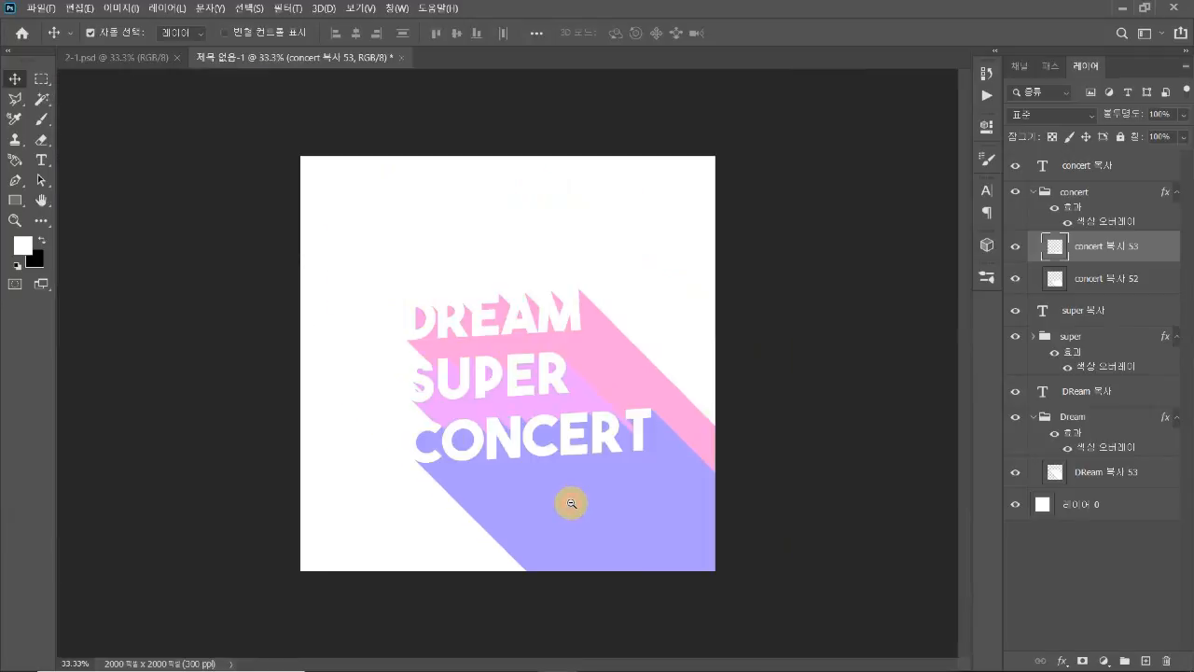
key("alt+space")
left_click(796, 285)
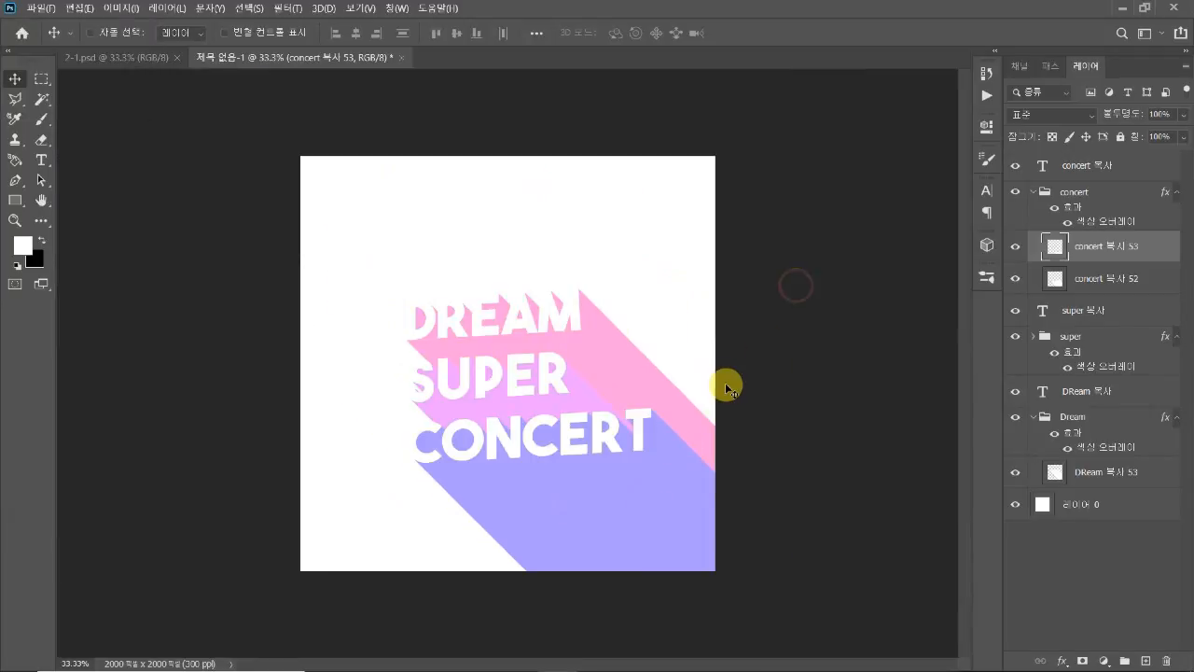